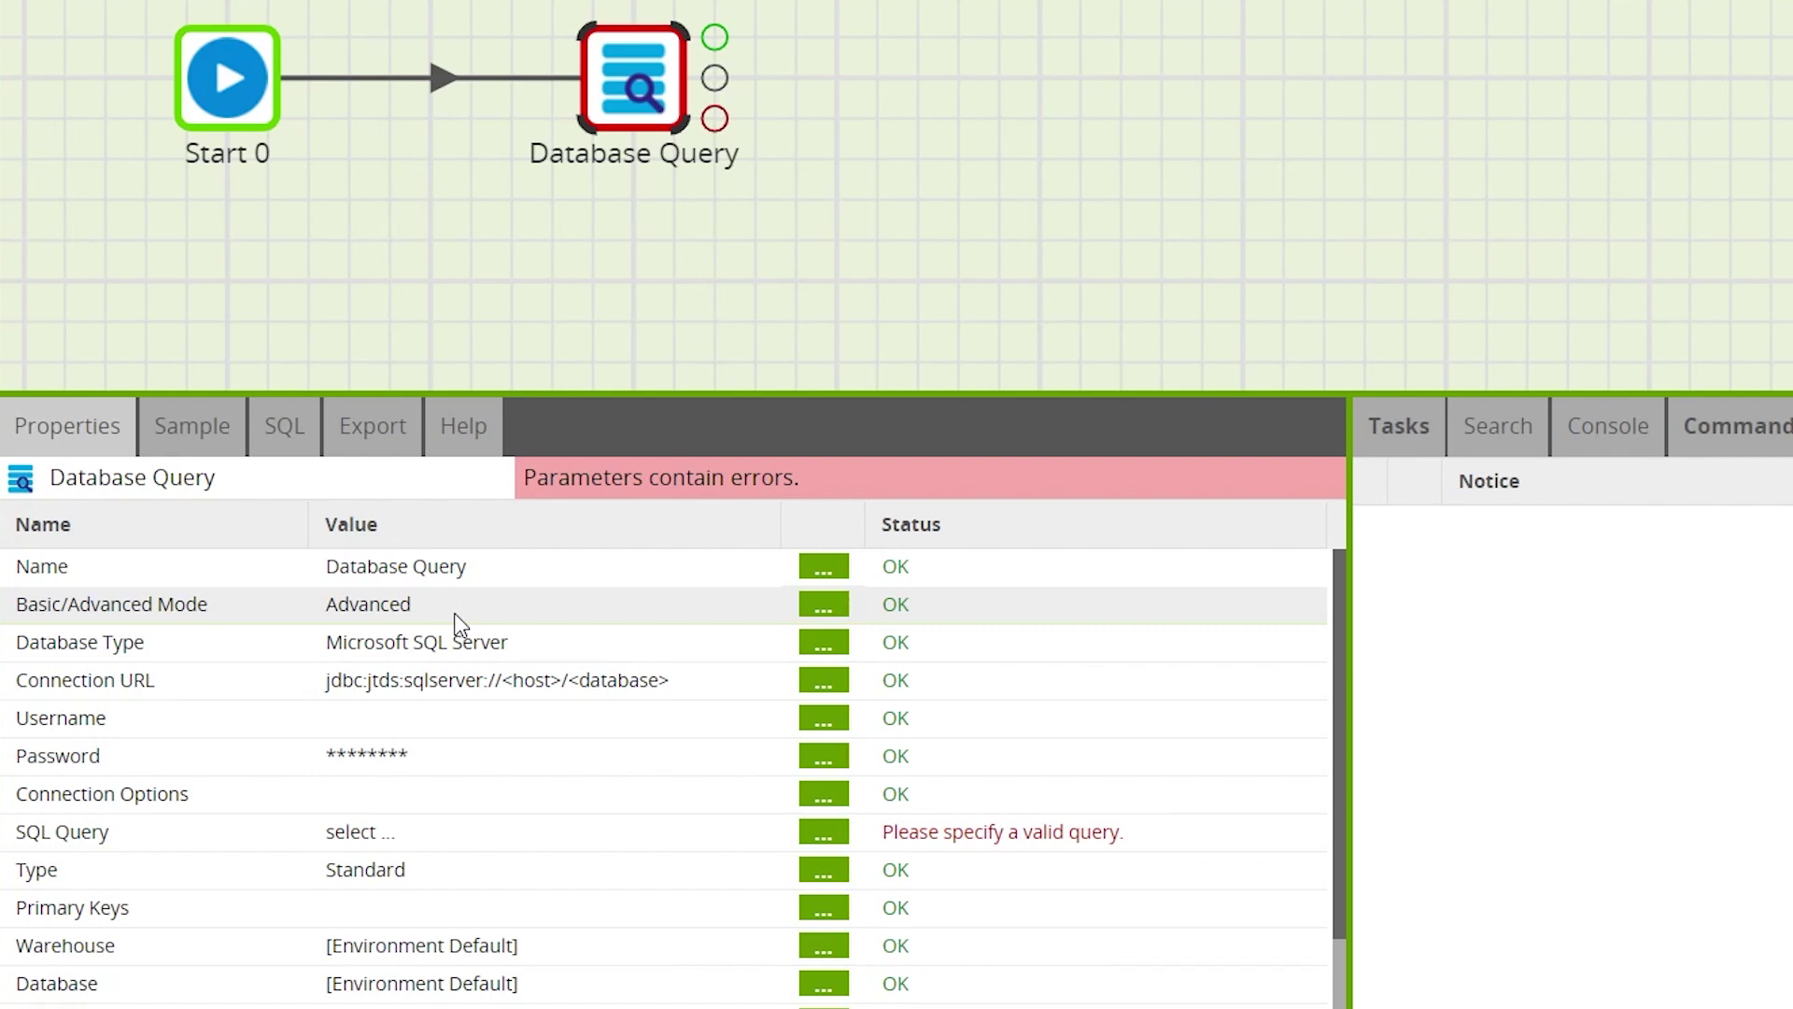
# Step: Open the list of choices for the Database Query component's Basic/Advanced Mode
pyautogui.doubleClick(457, 616)
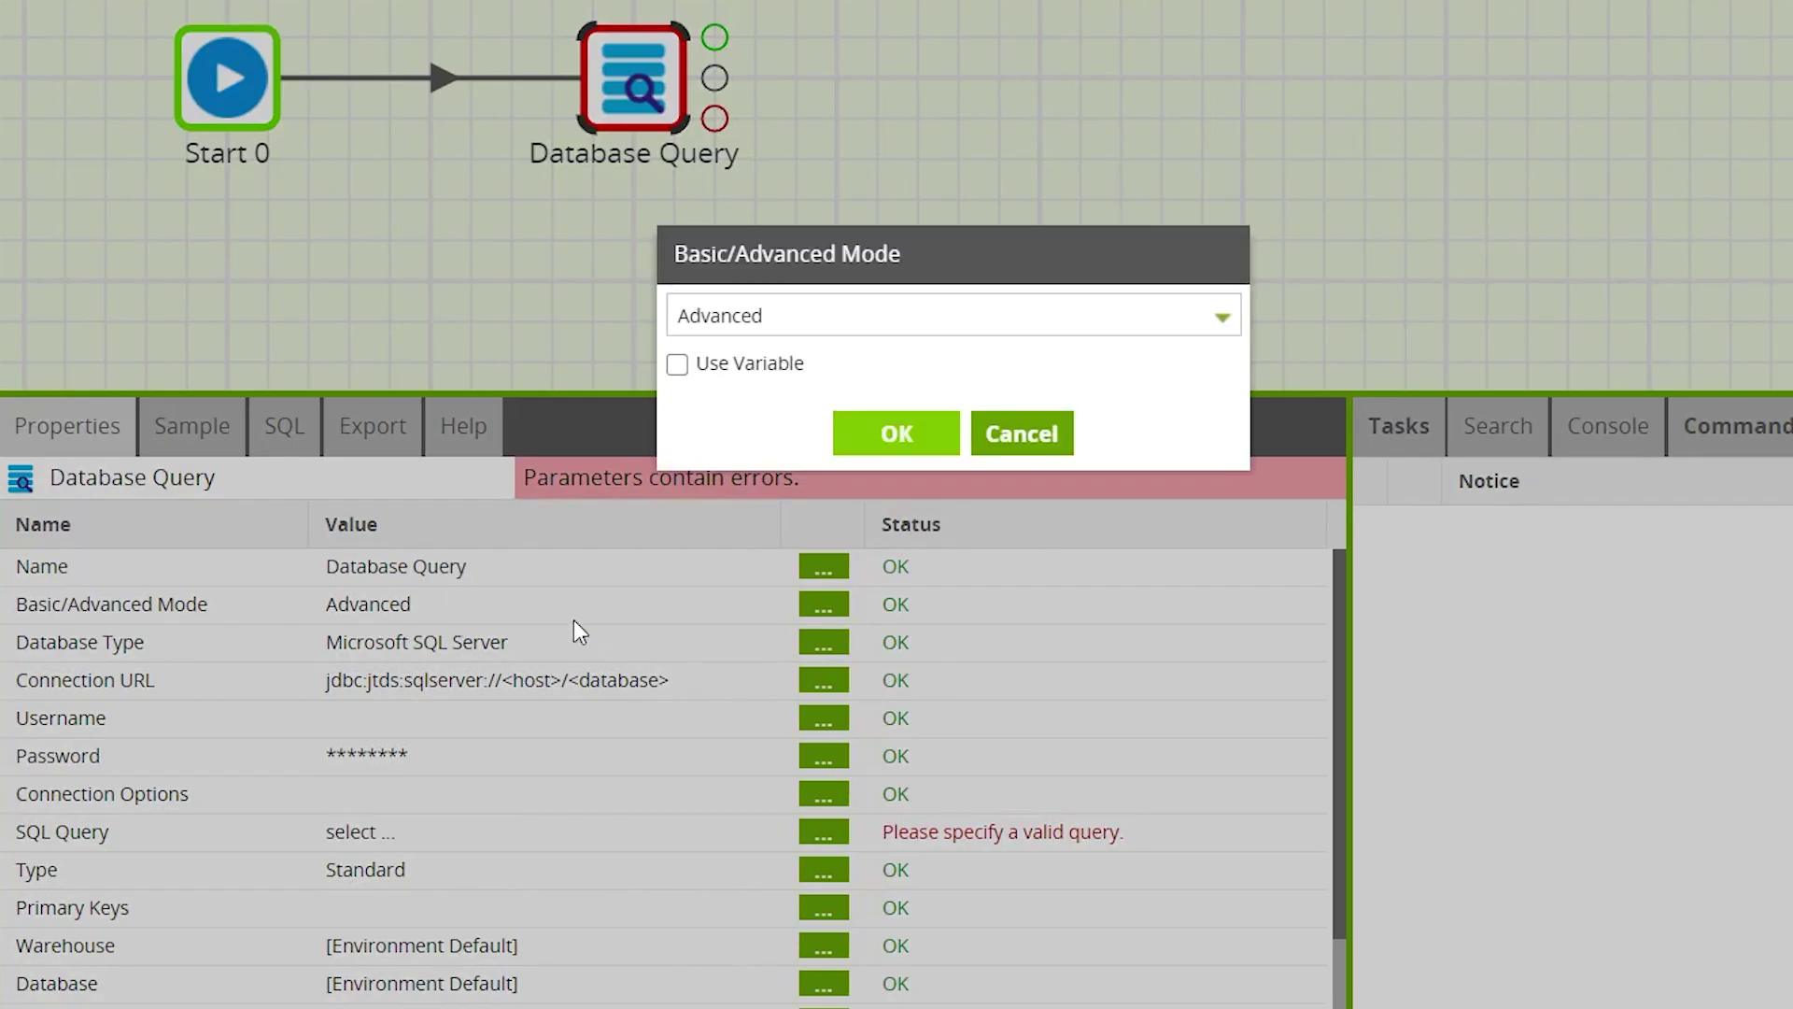
pyautogui.click(1224, 332)
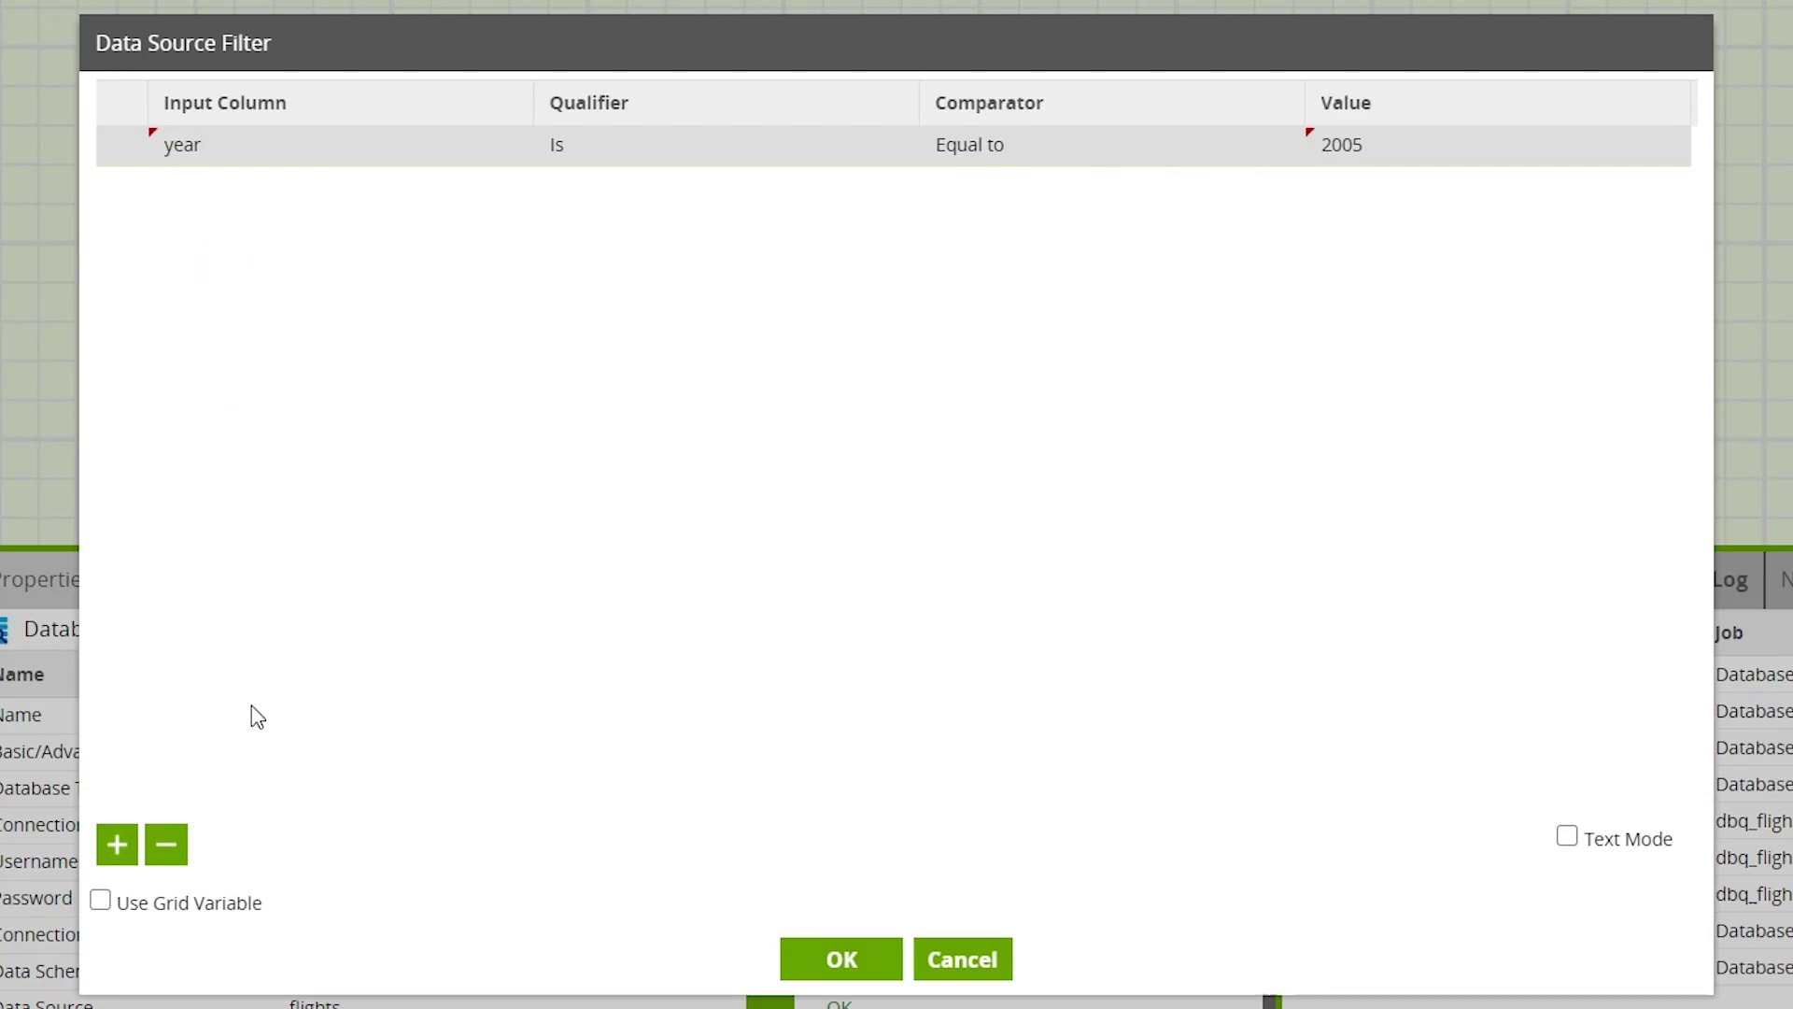
# Step: Add a second data source filter condition: deptime Is Greater than crsdeptime
pyautogui.click(116, 844)
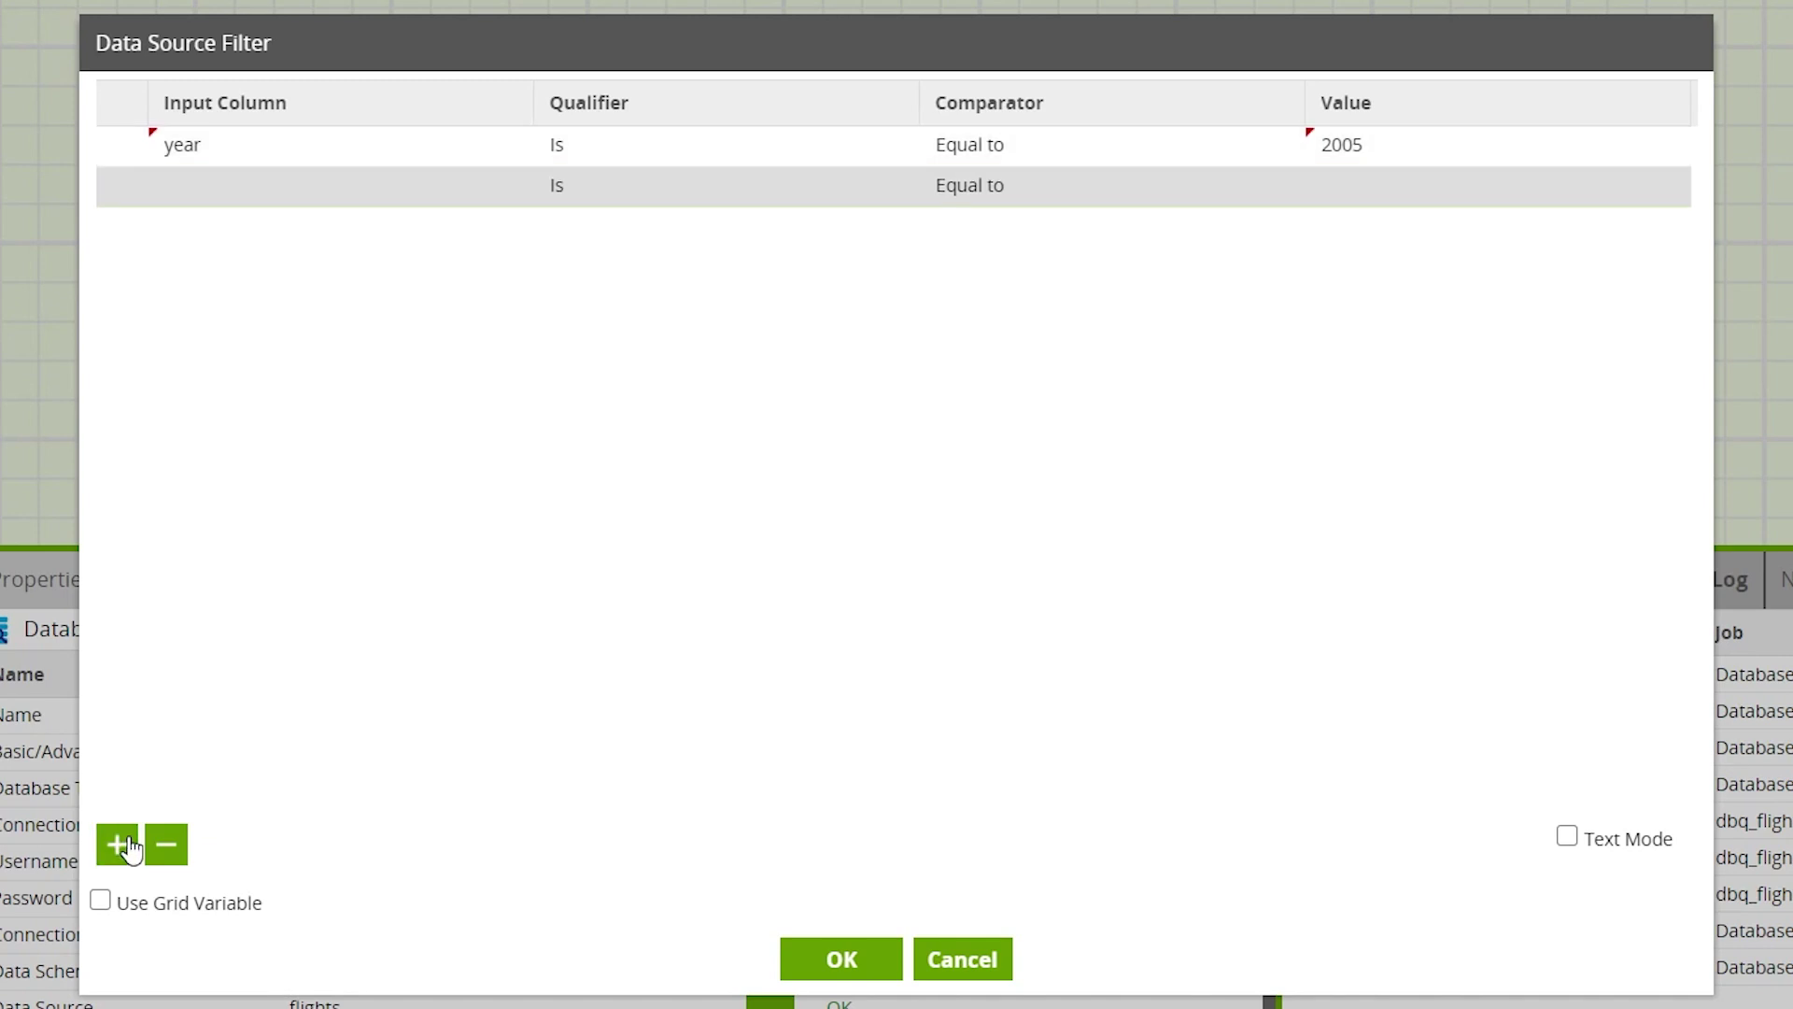
pyautogui.click(297, 190)
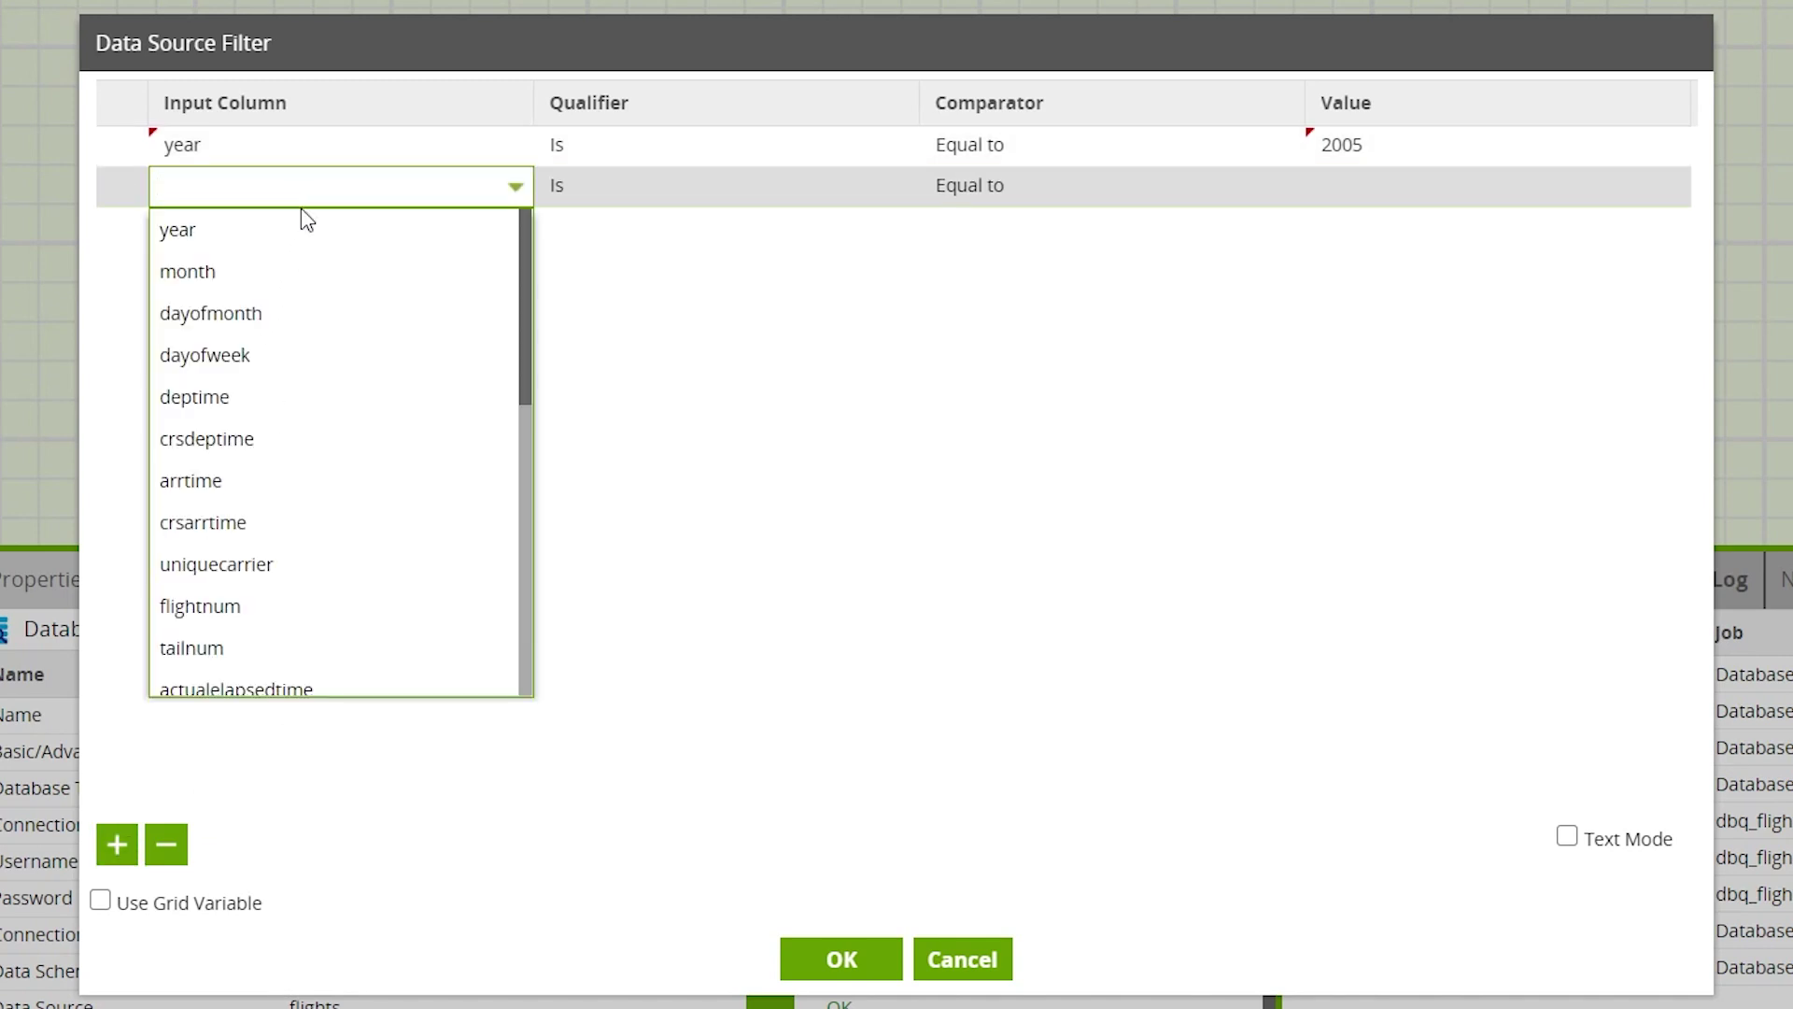
pyautogui.click(279, 401)
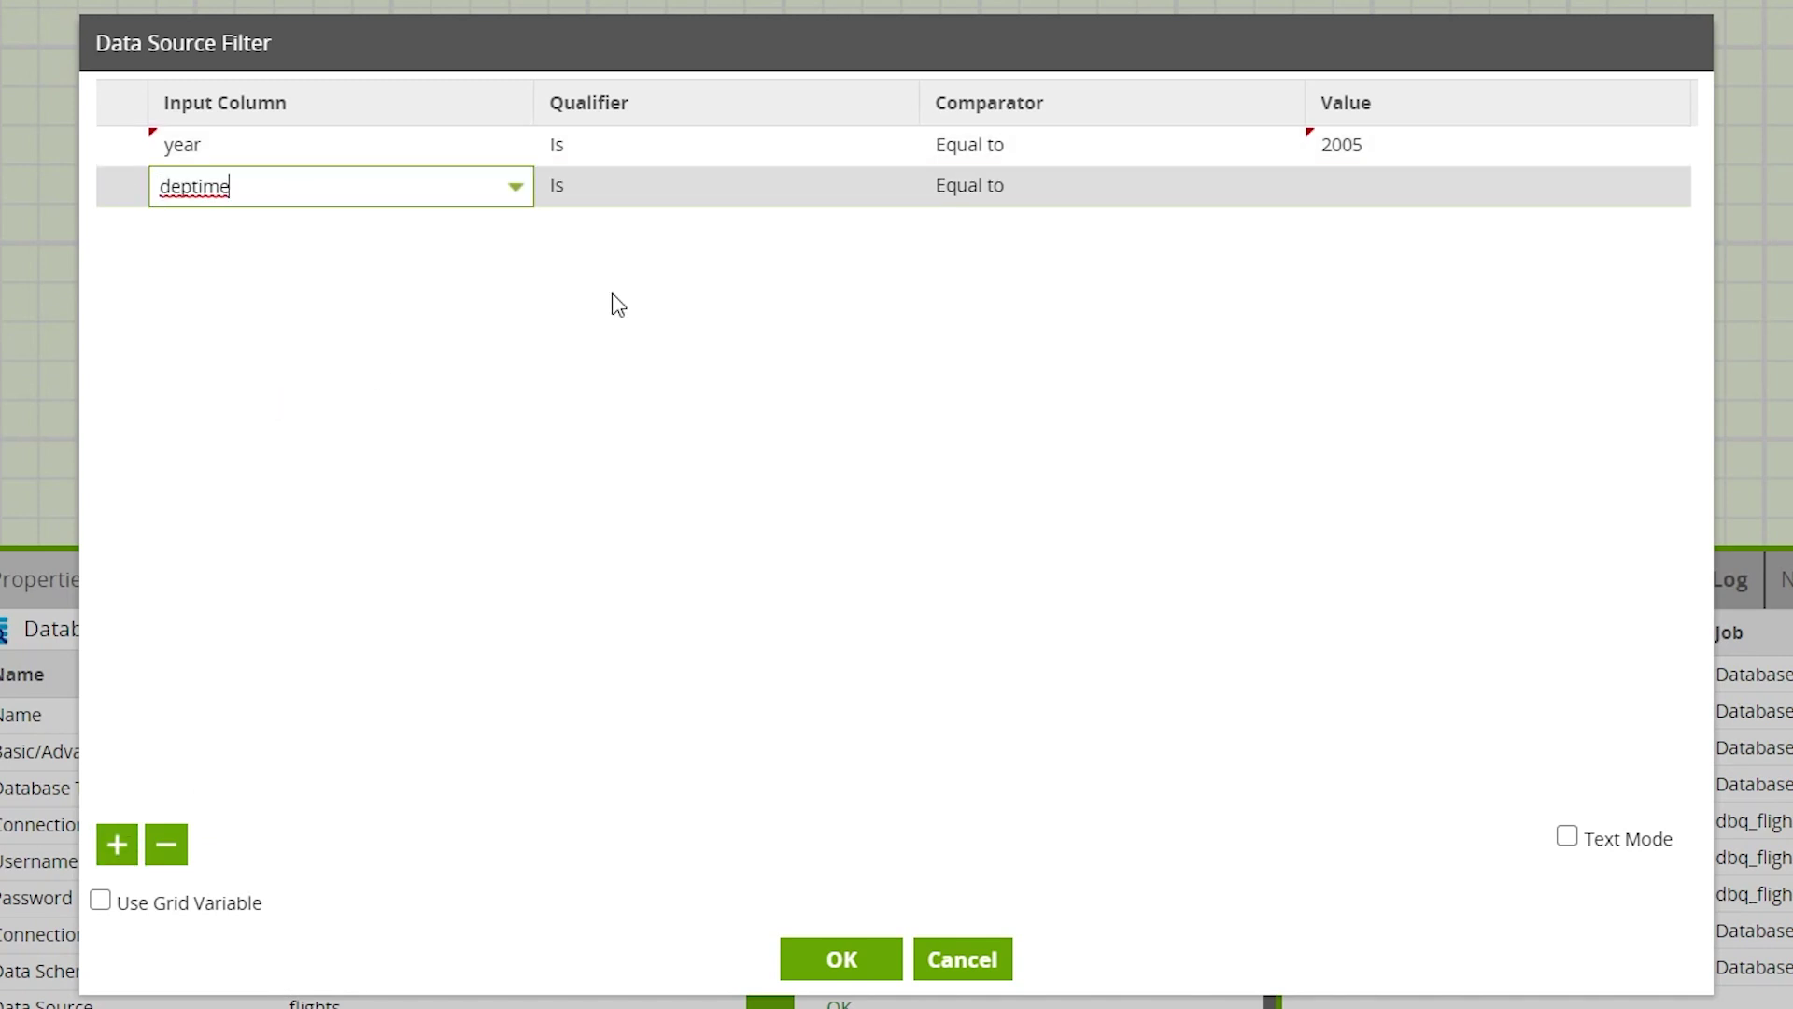
pyautogui.click(982, 192)
pyautogui.click(966, 272)
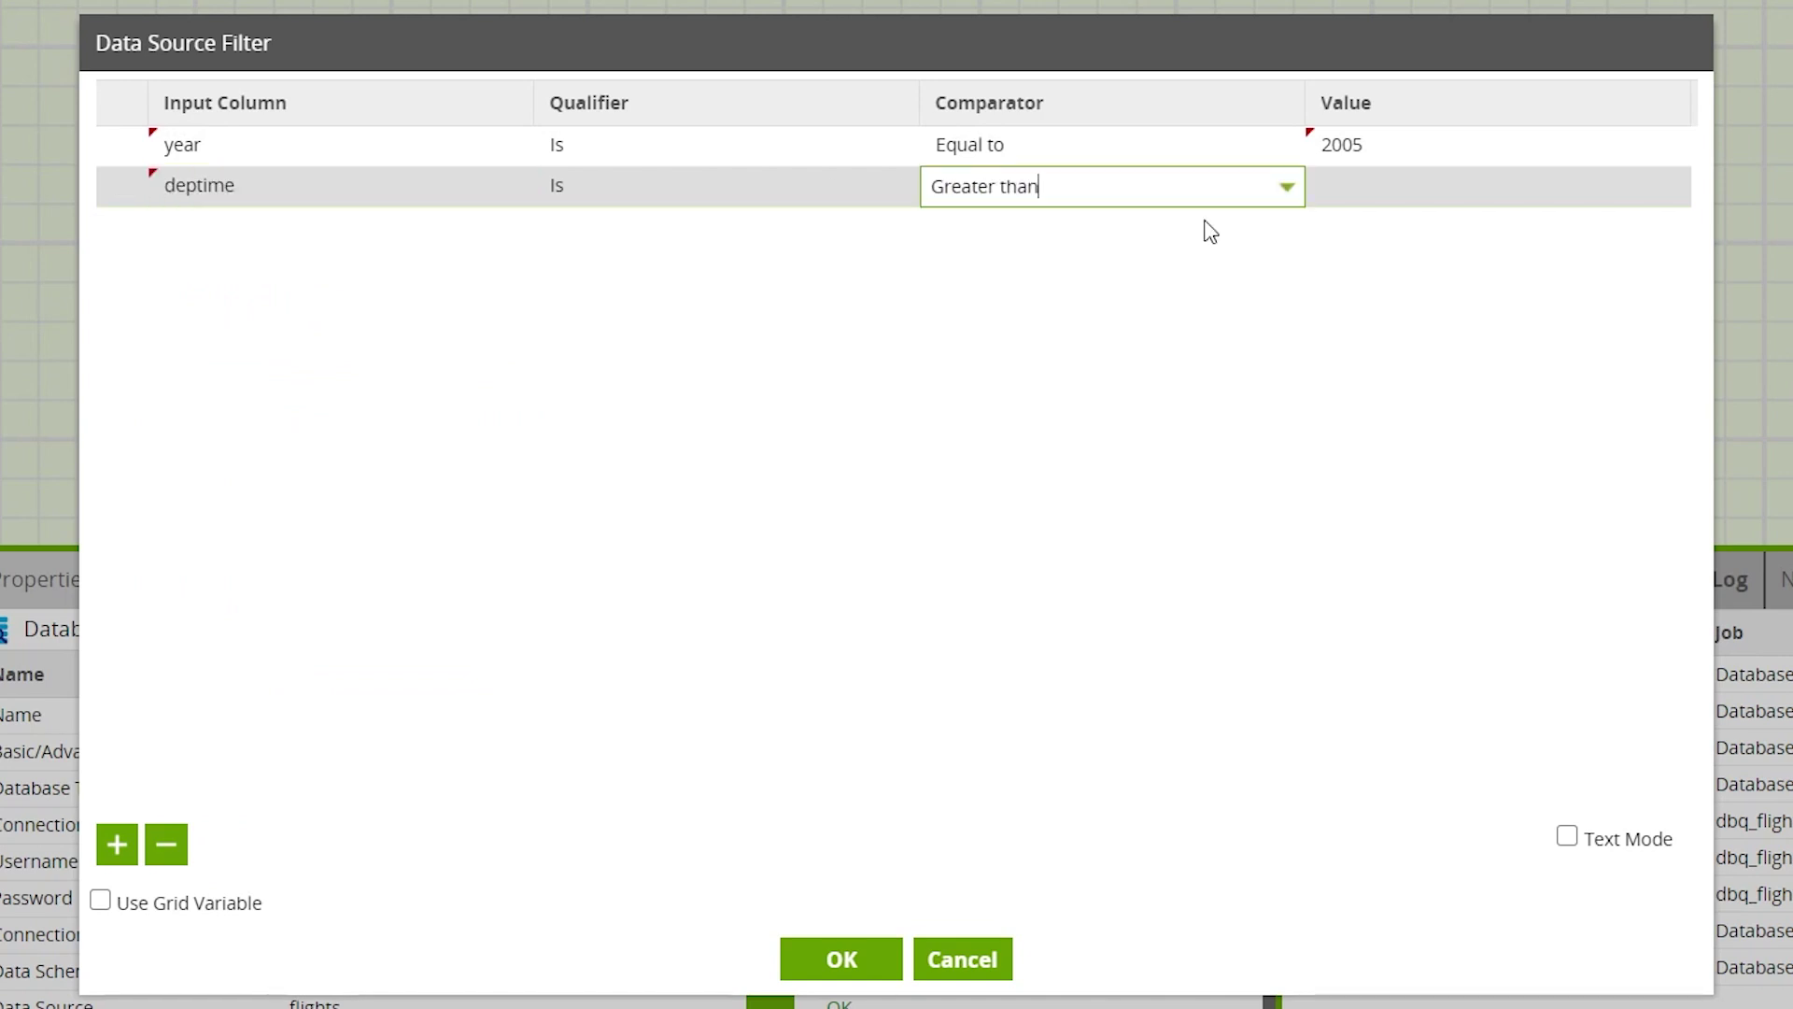
pyautogui.click(1338, 187)
pyautogui.write('crsd')
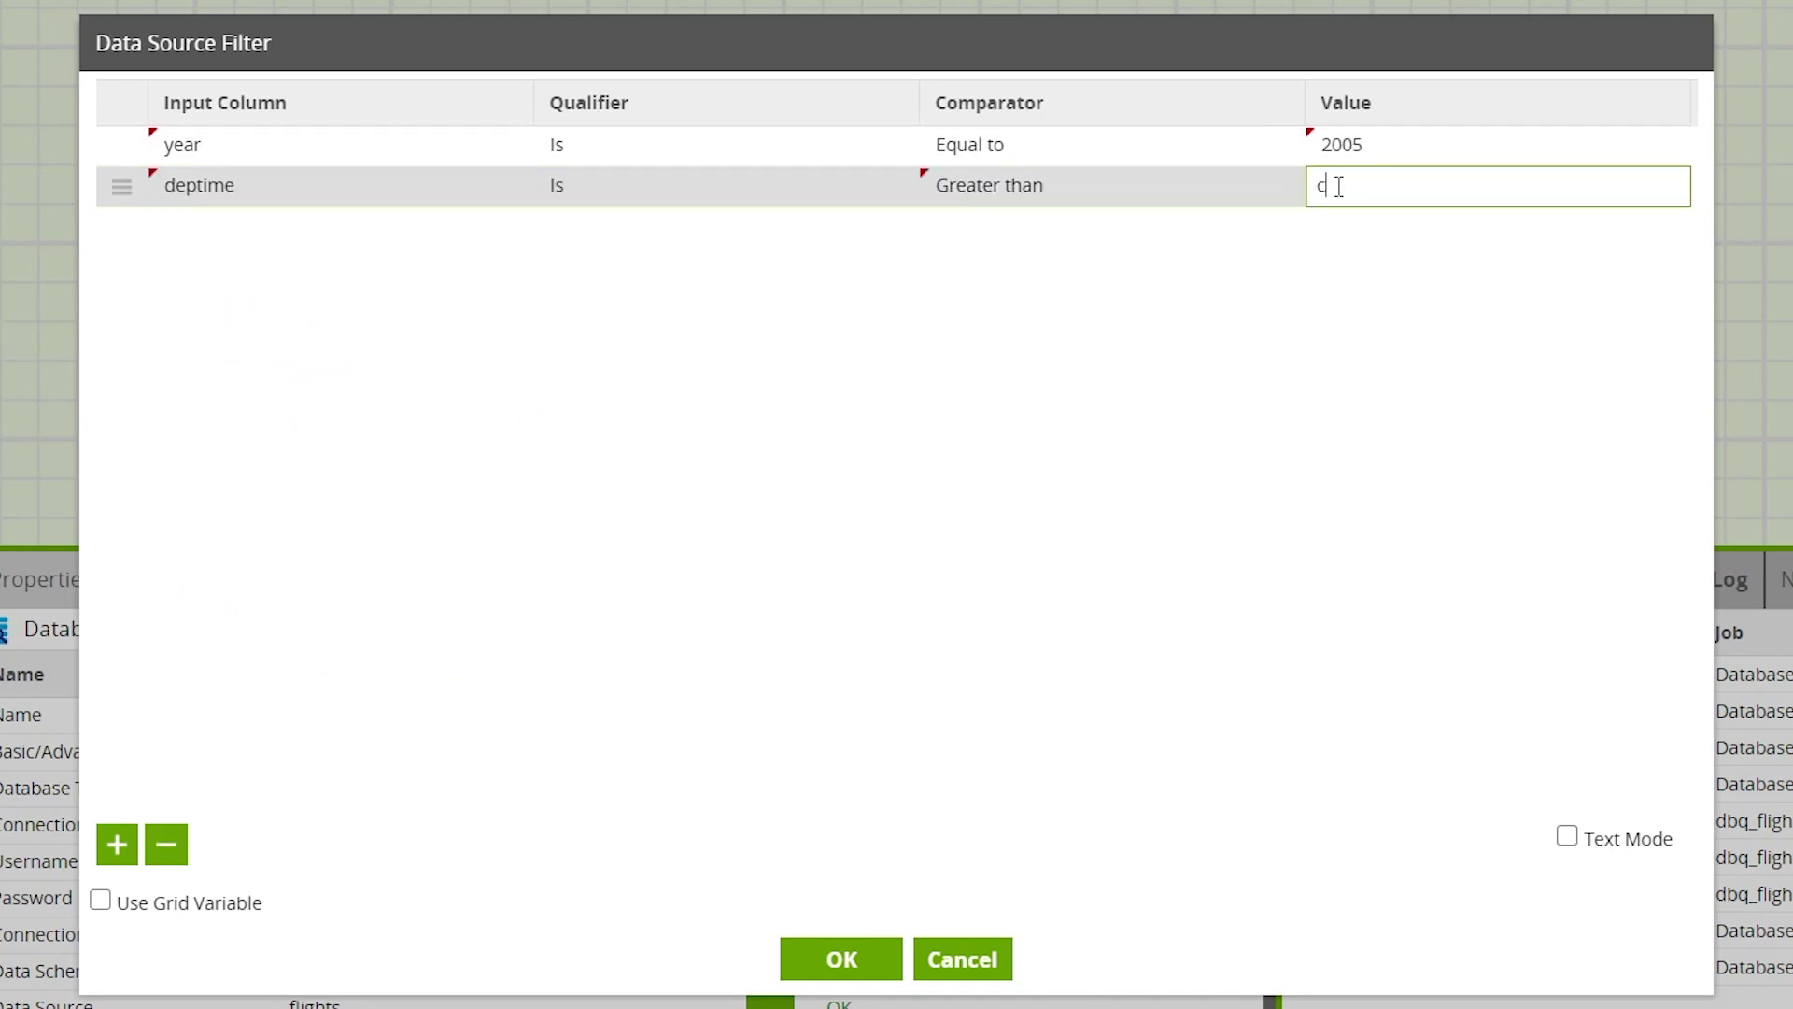
pyautogui.write('eptim')
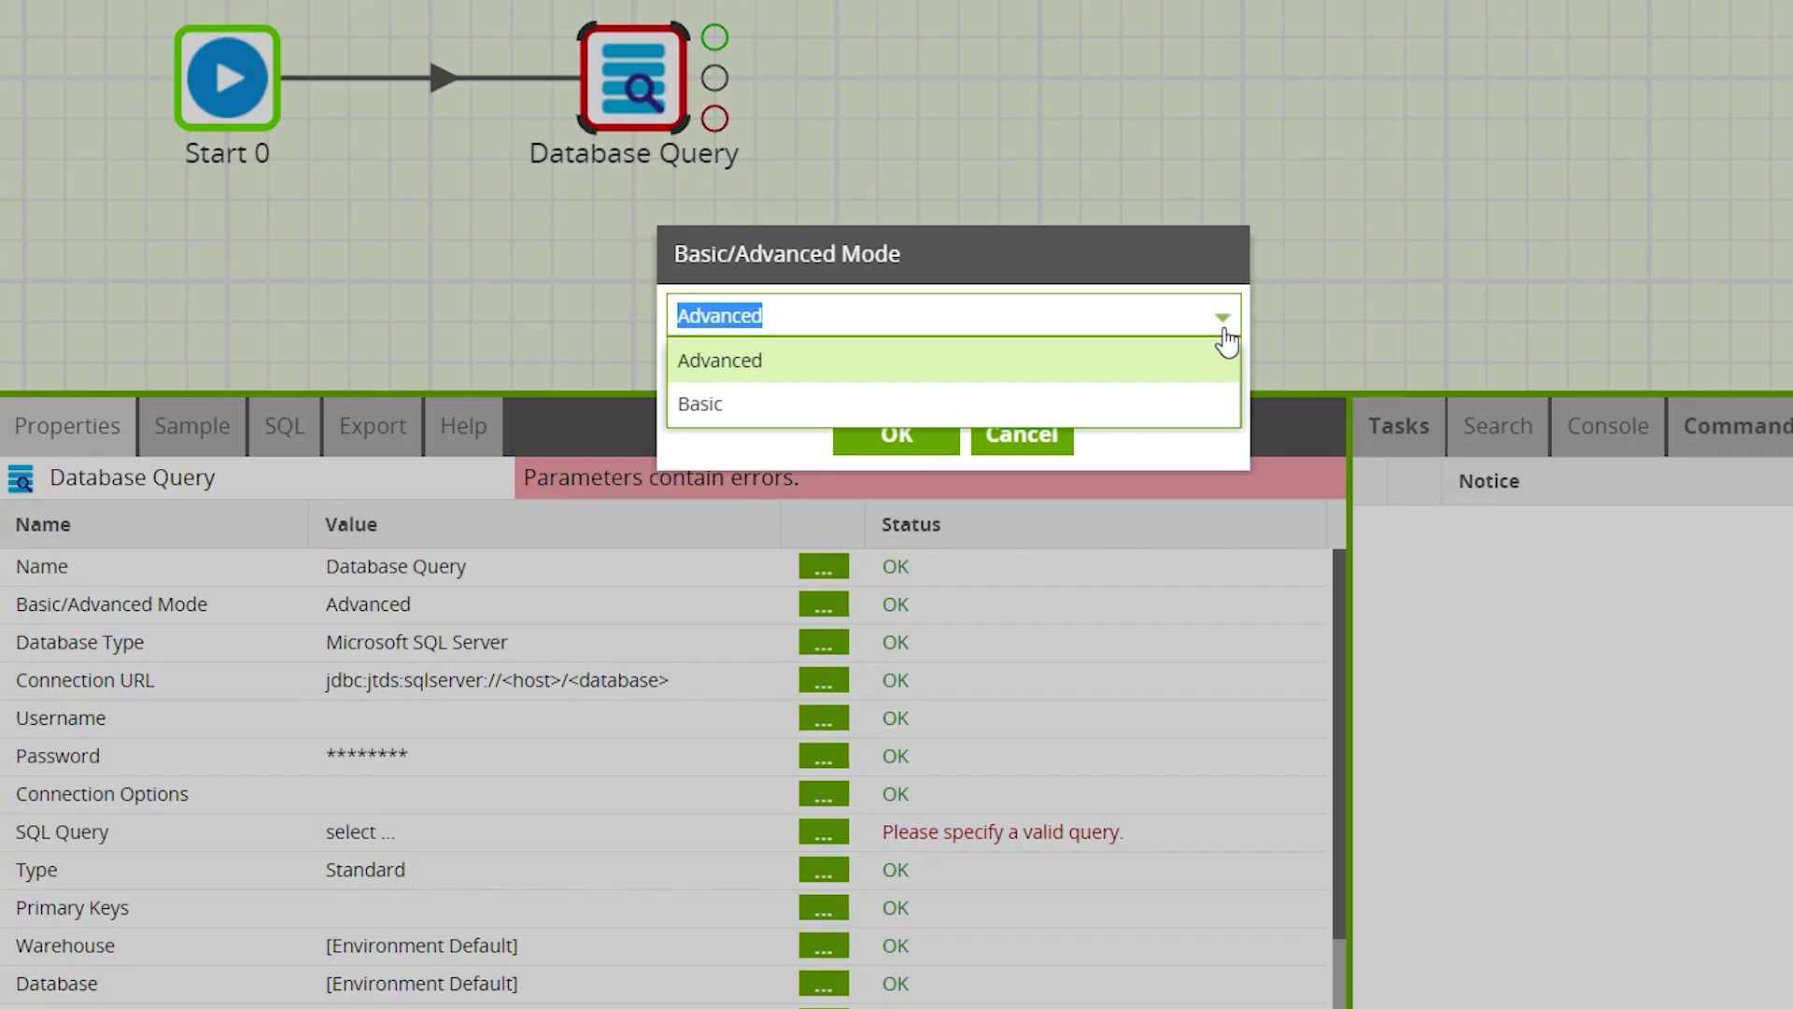
# Step: Extend the flights query with a third line reading "and year = 2005;"
pyautogui.click(1209, 366)
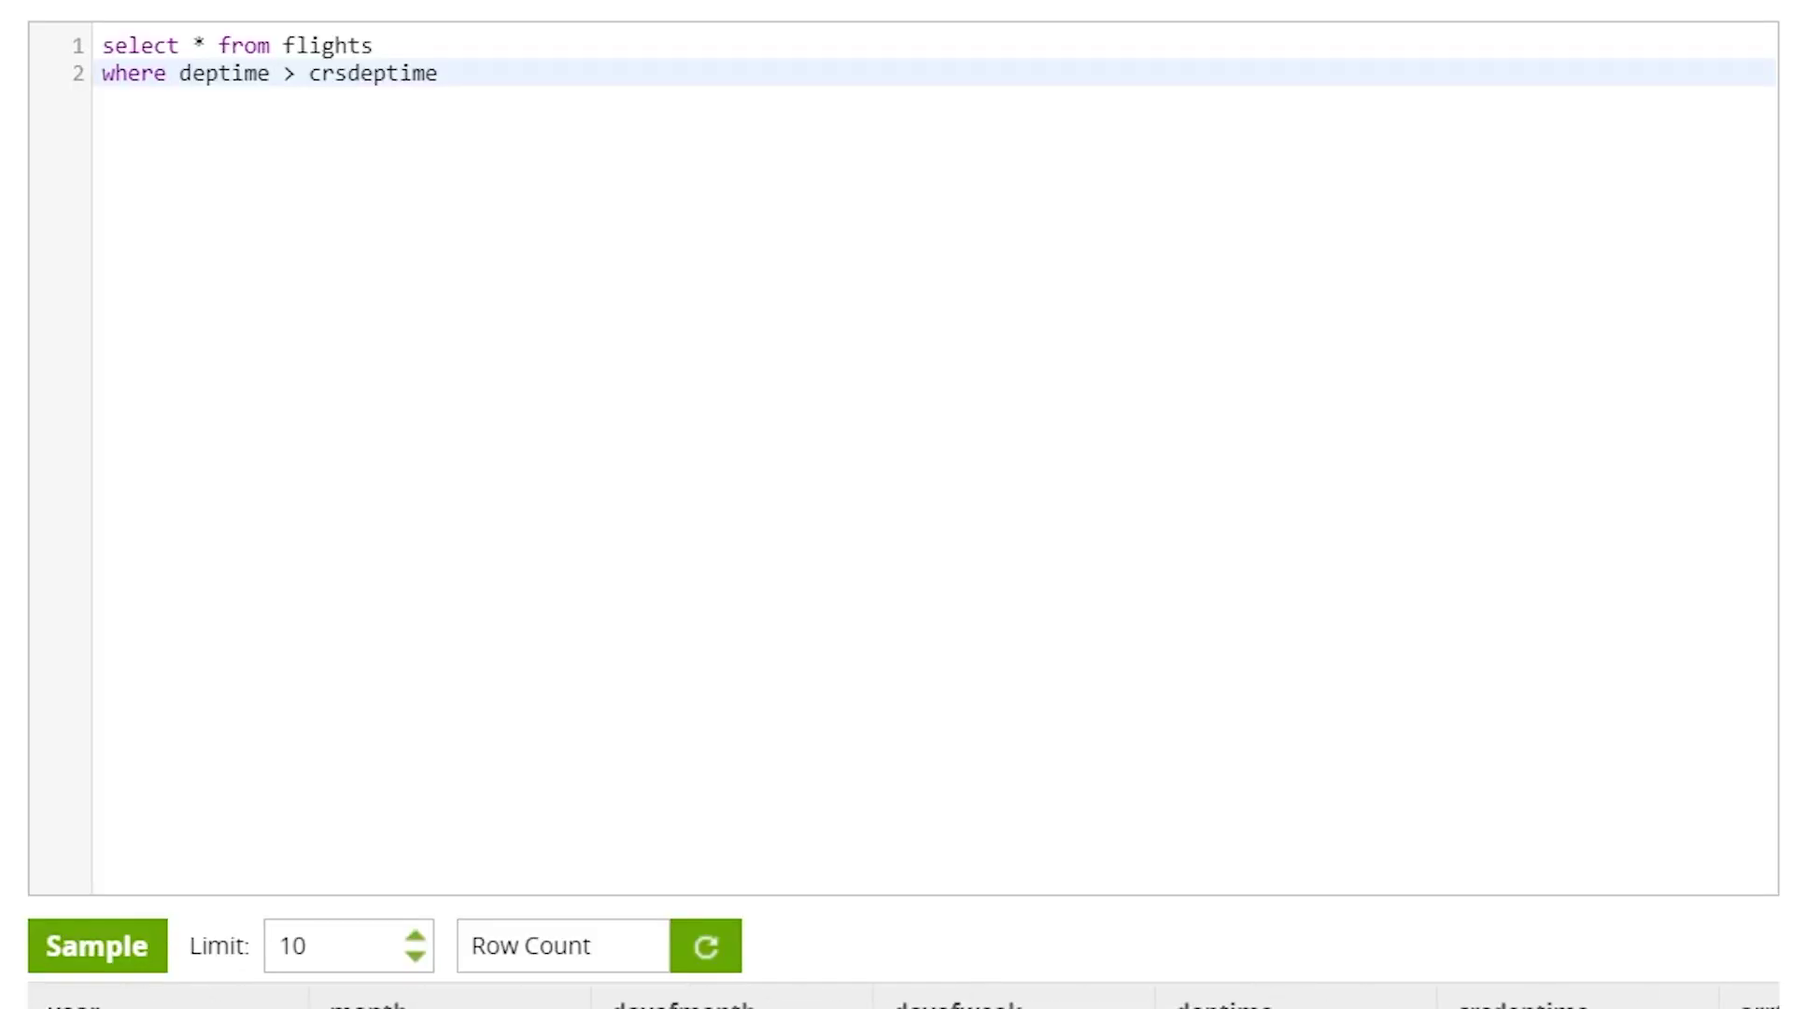
pyautogui.press('Return')
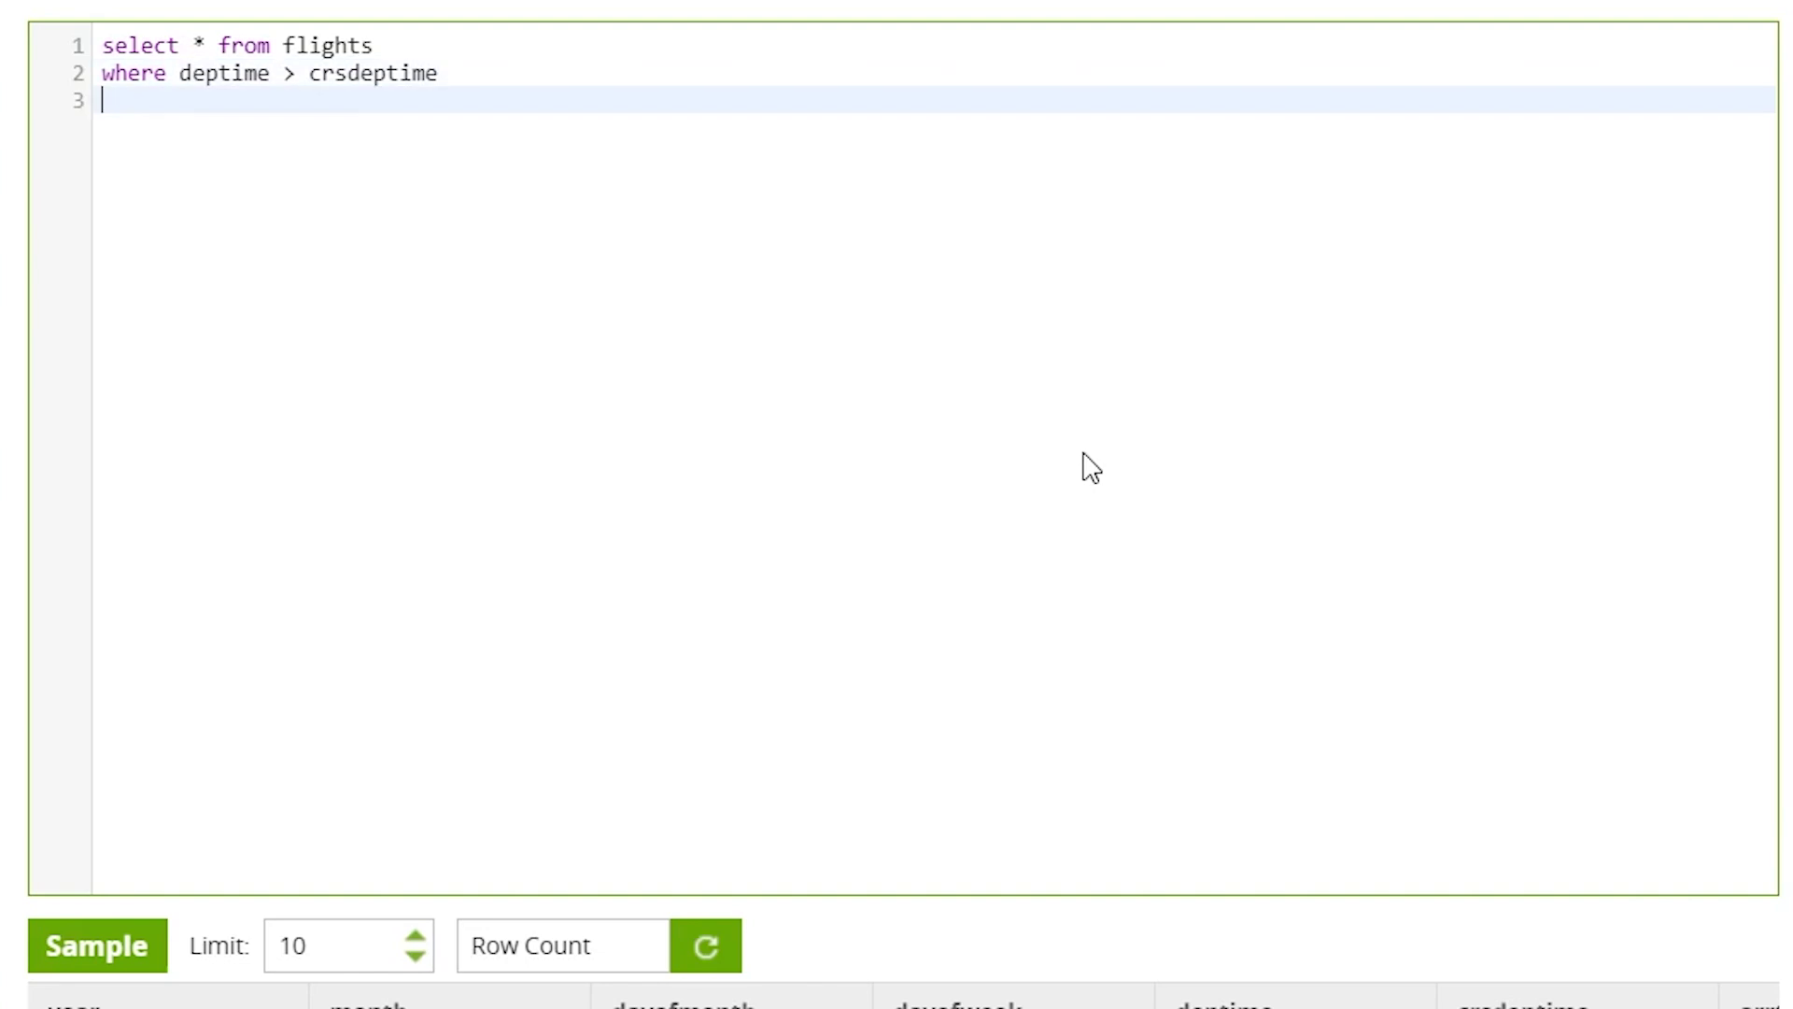
pyautogui.write('and year = 2005;')
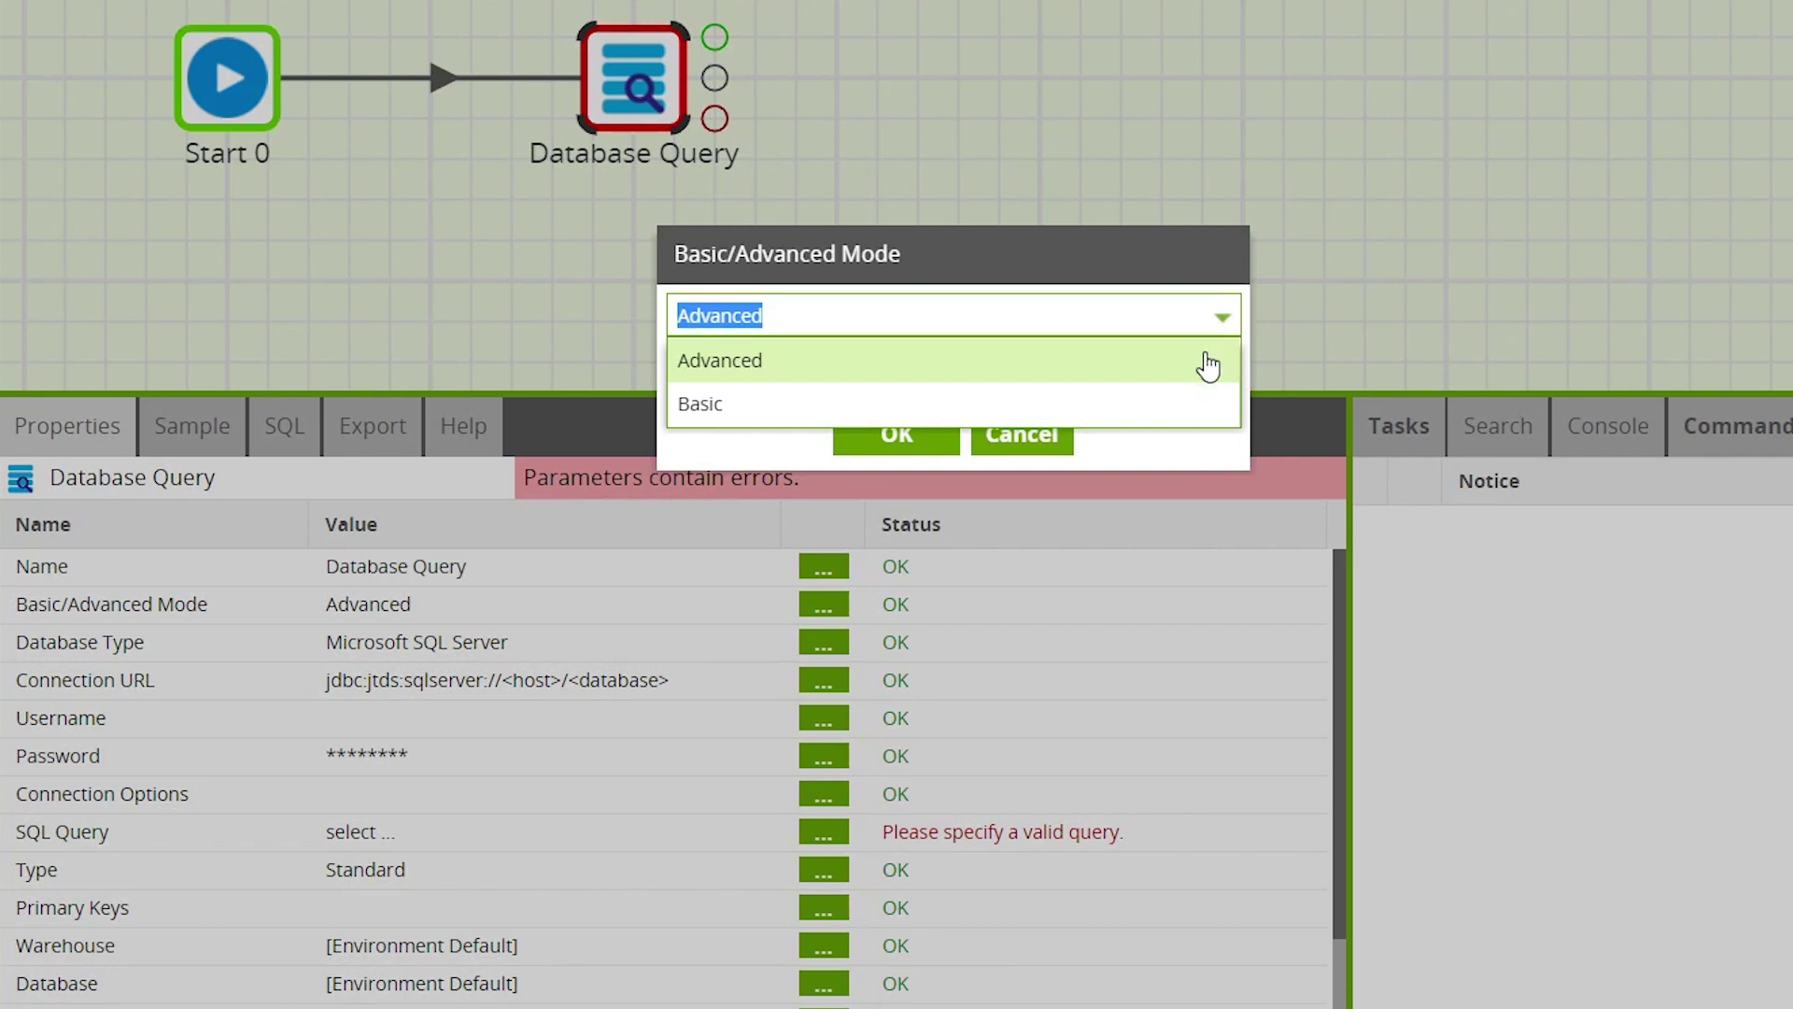
# Step: Set the Database Query component's mode to Advanced and its database type to PostgreSQL
pyautogui.click(1209, 361)
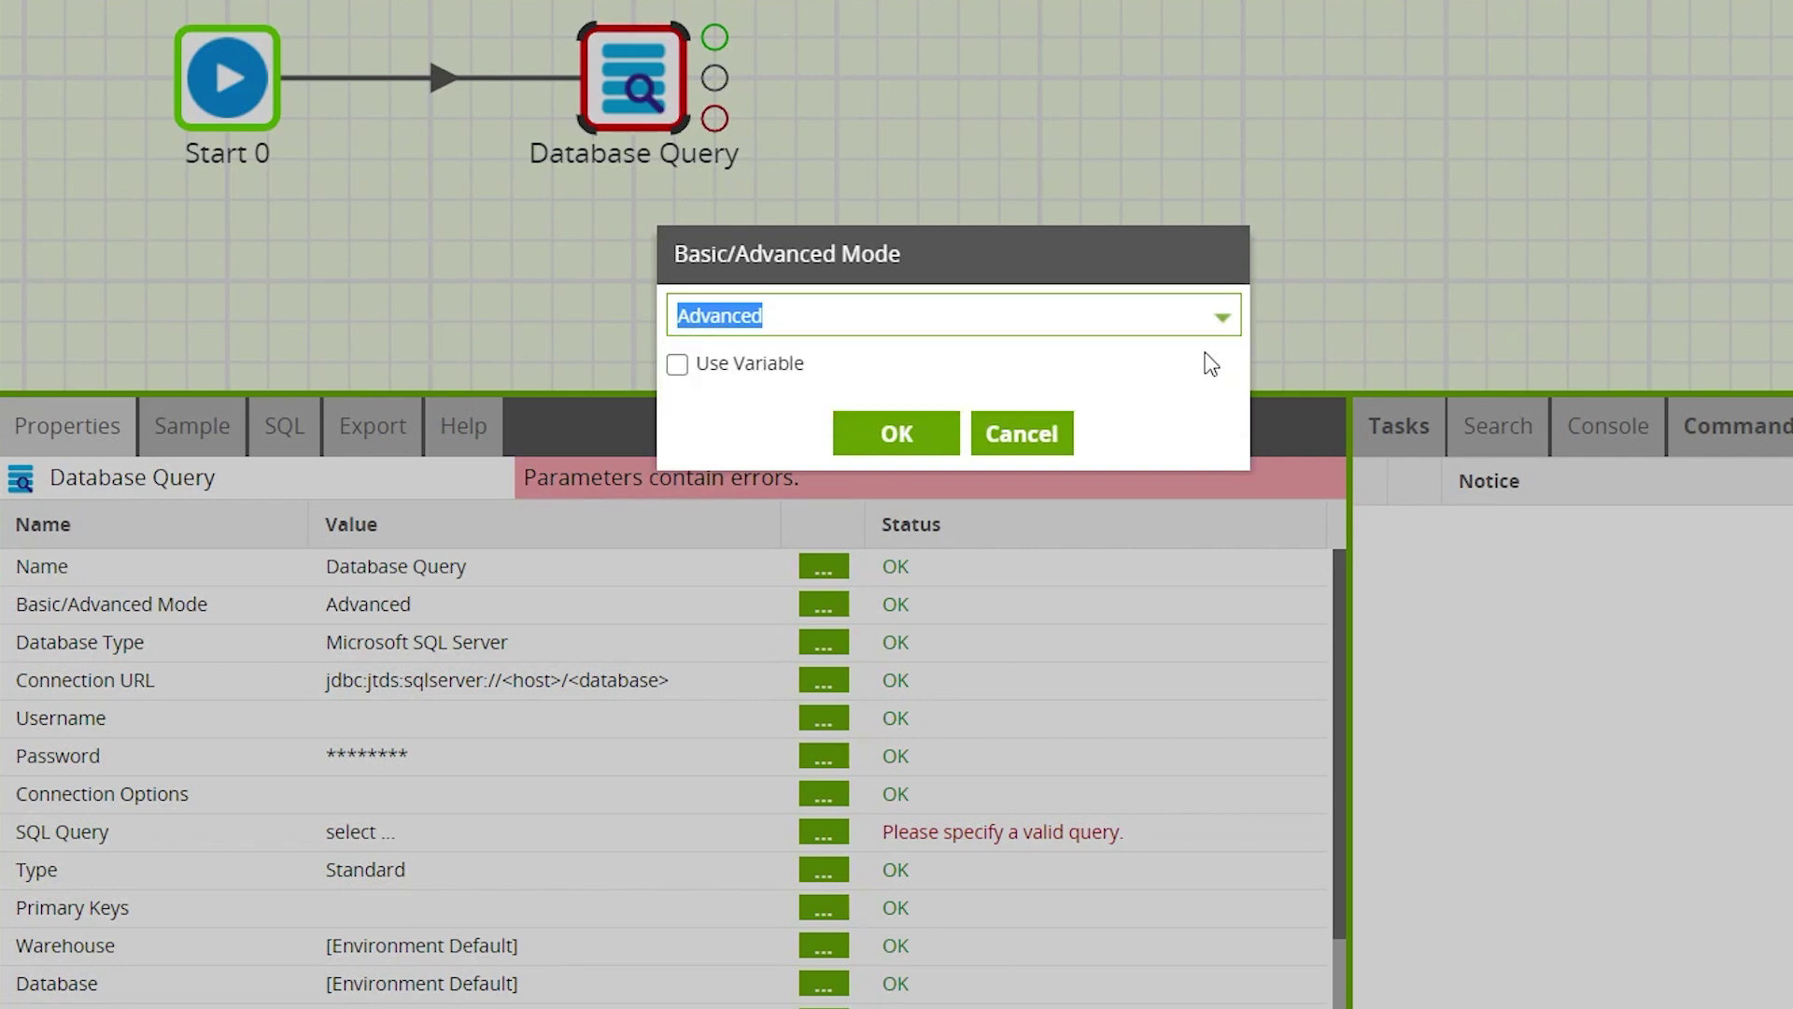
pyautogui.click(902, 435)
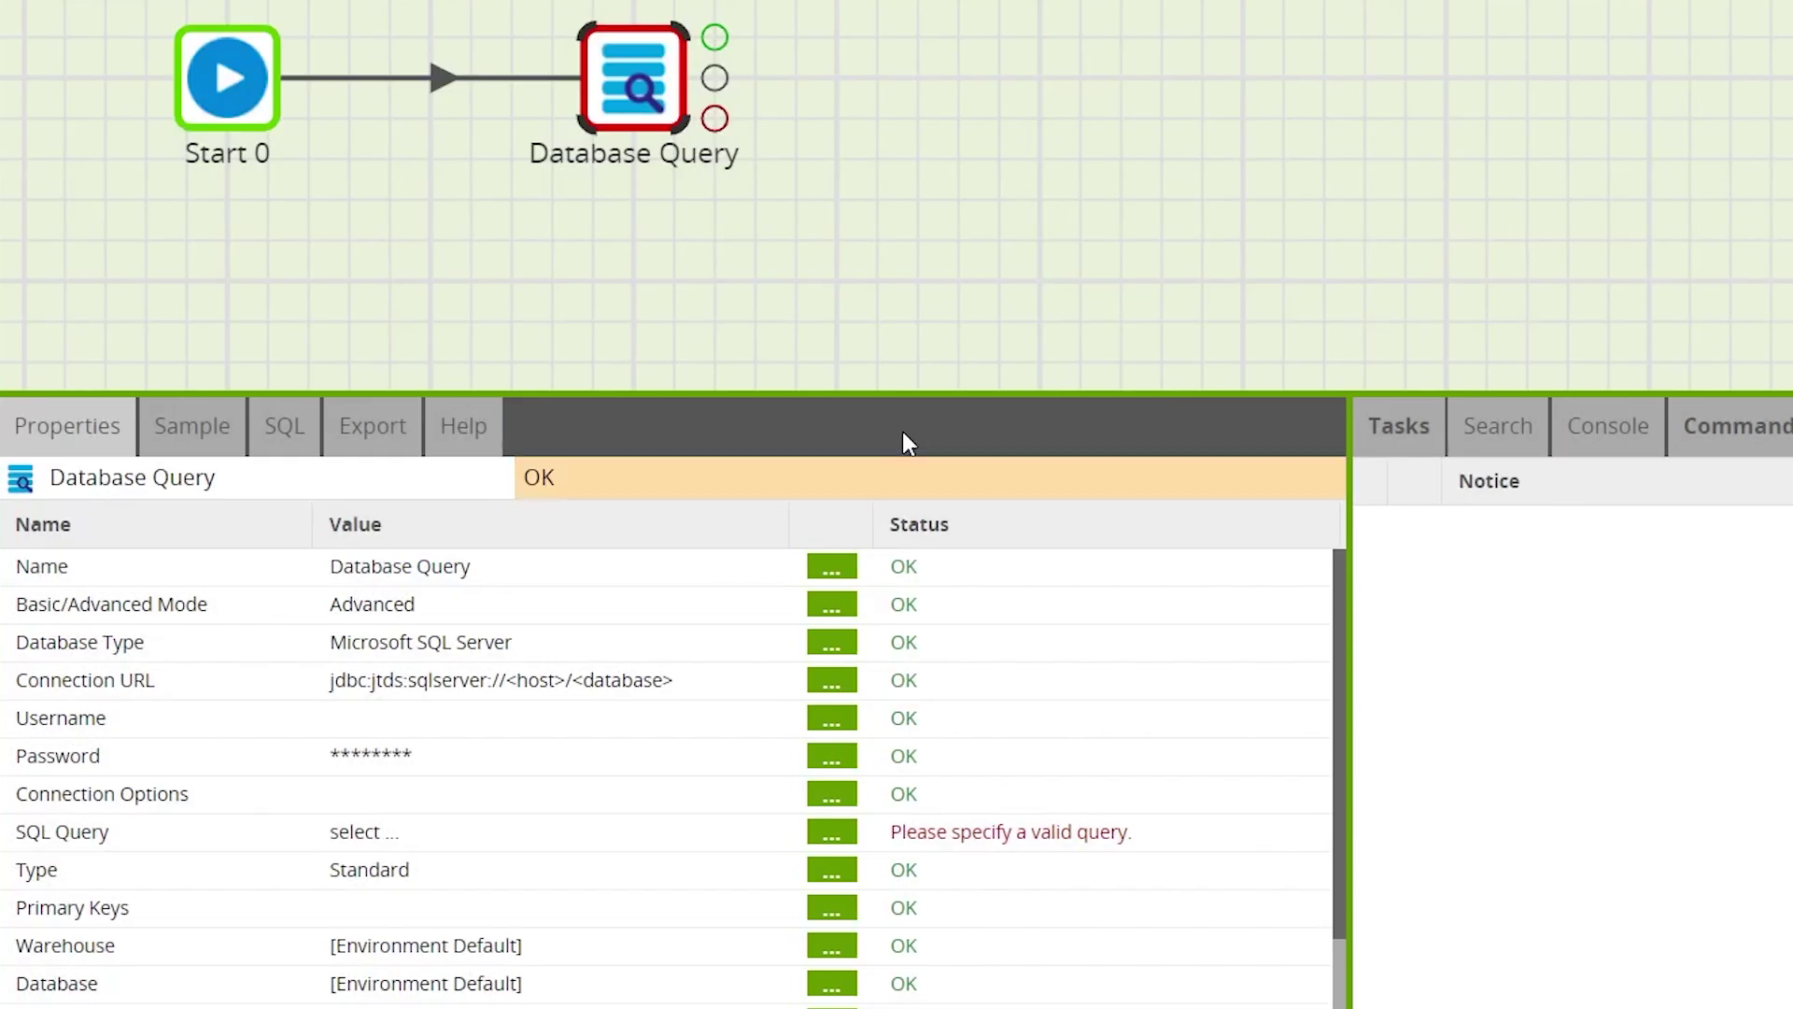
pyautogui.click(555, 648)
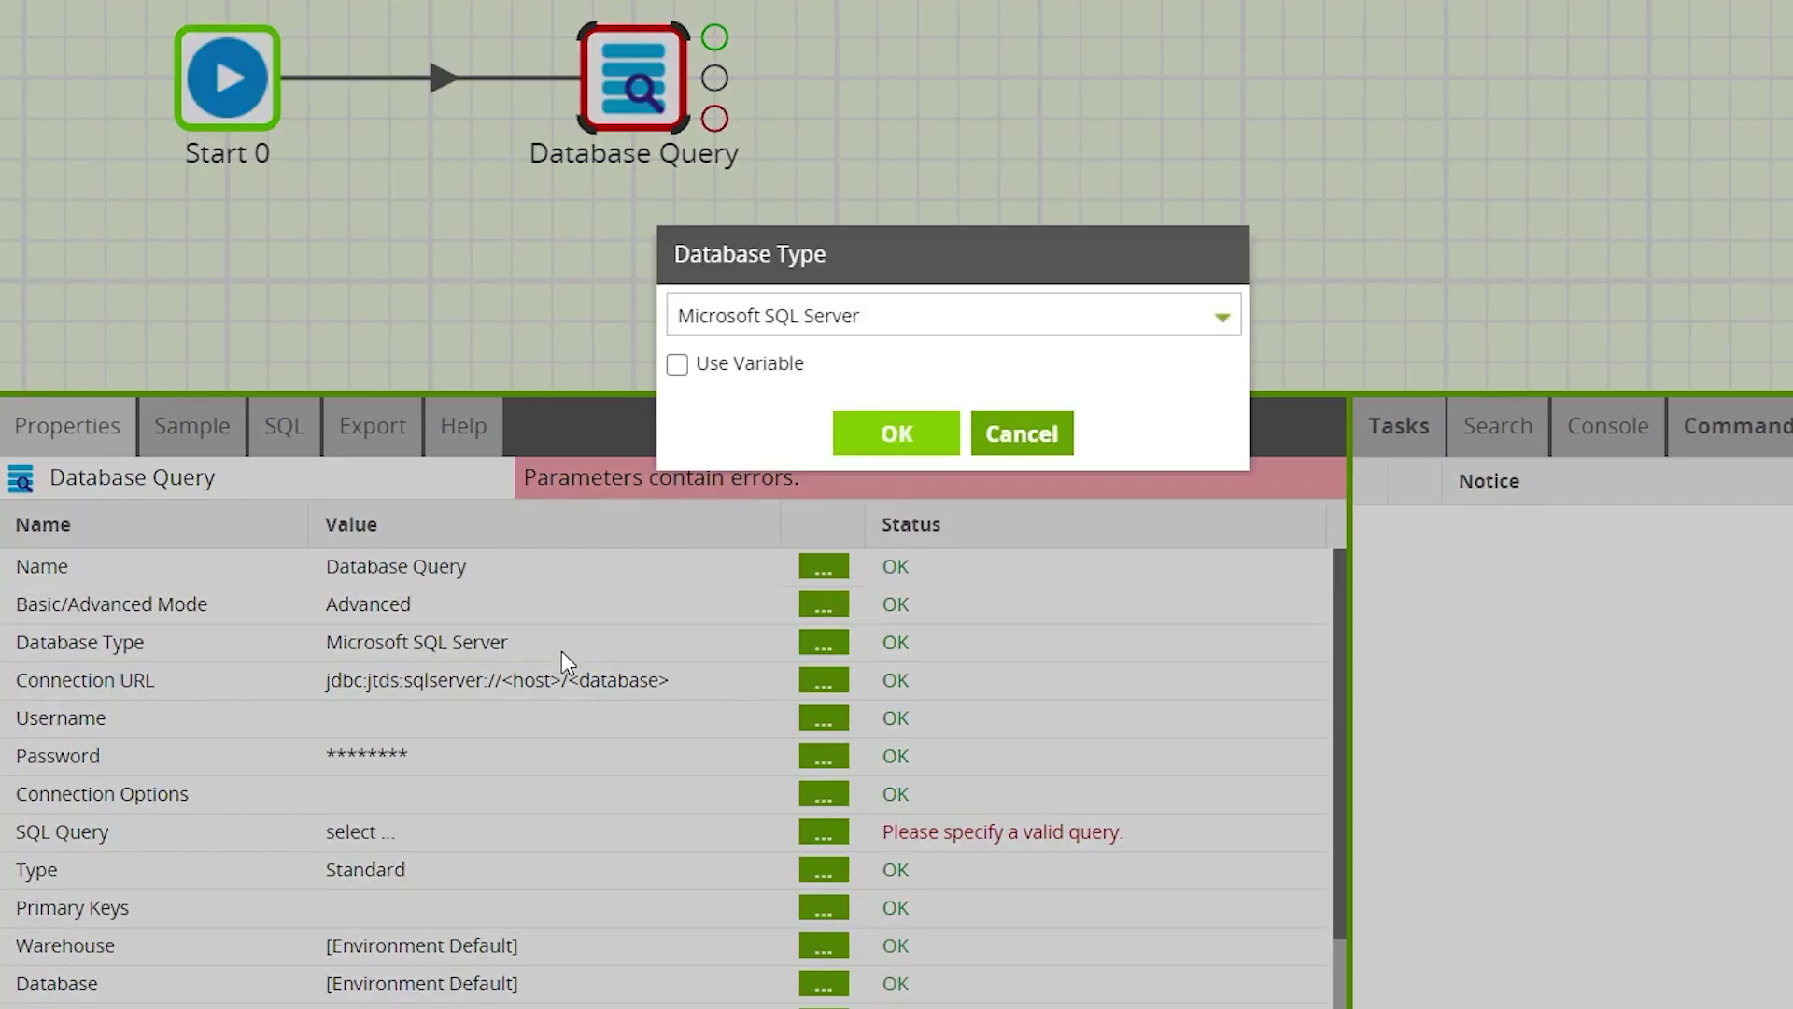
pyautogui.click(1220, 318)
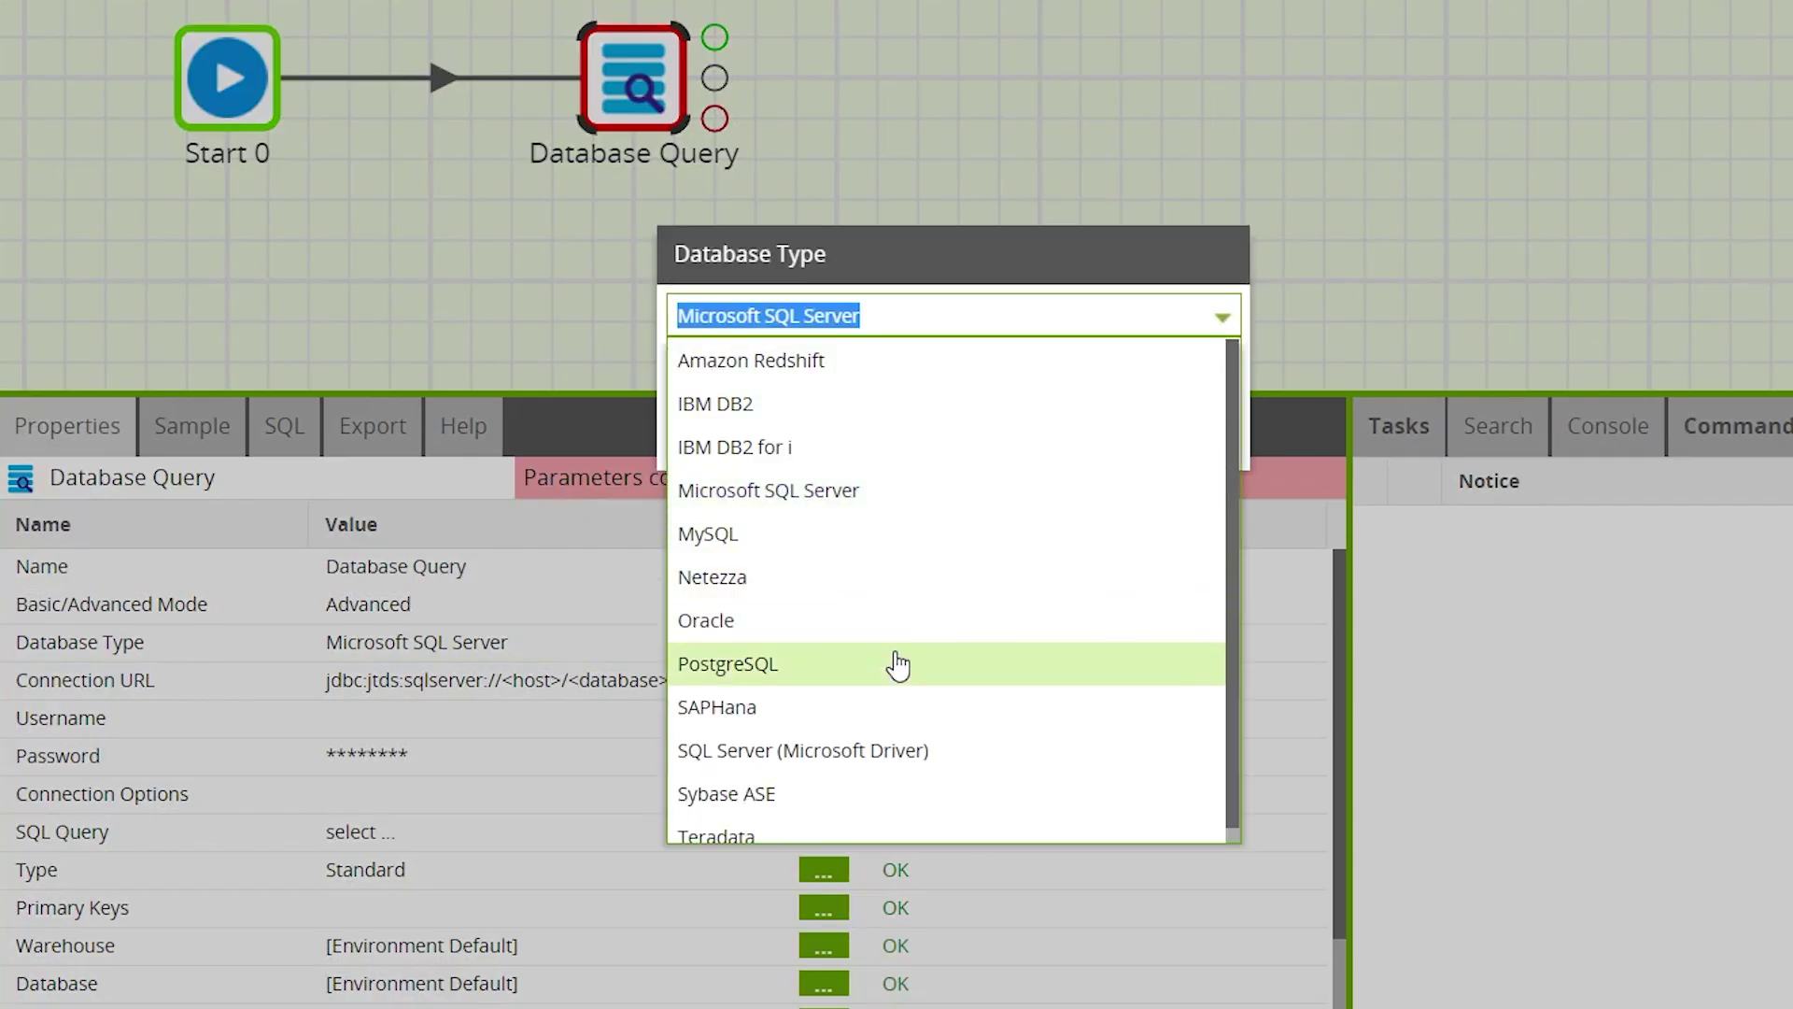
pyautogui.scroll(-1, 899, 665)
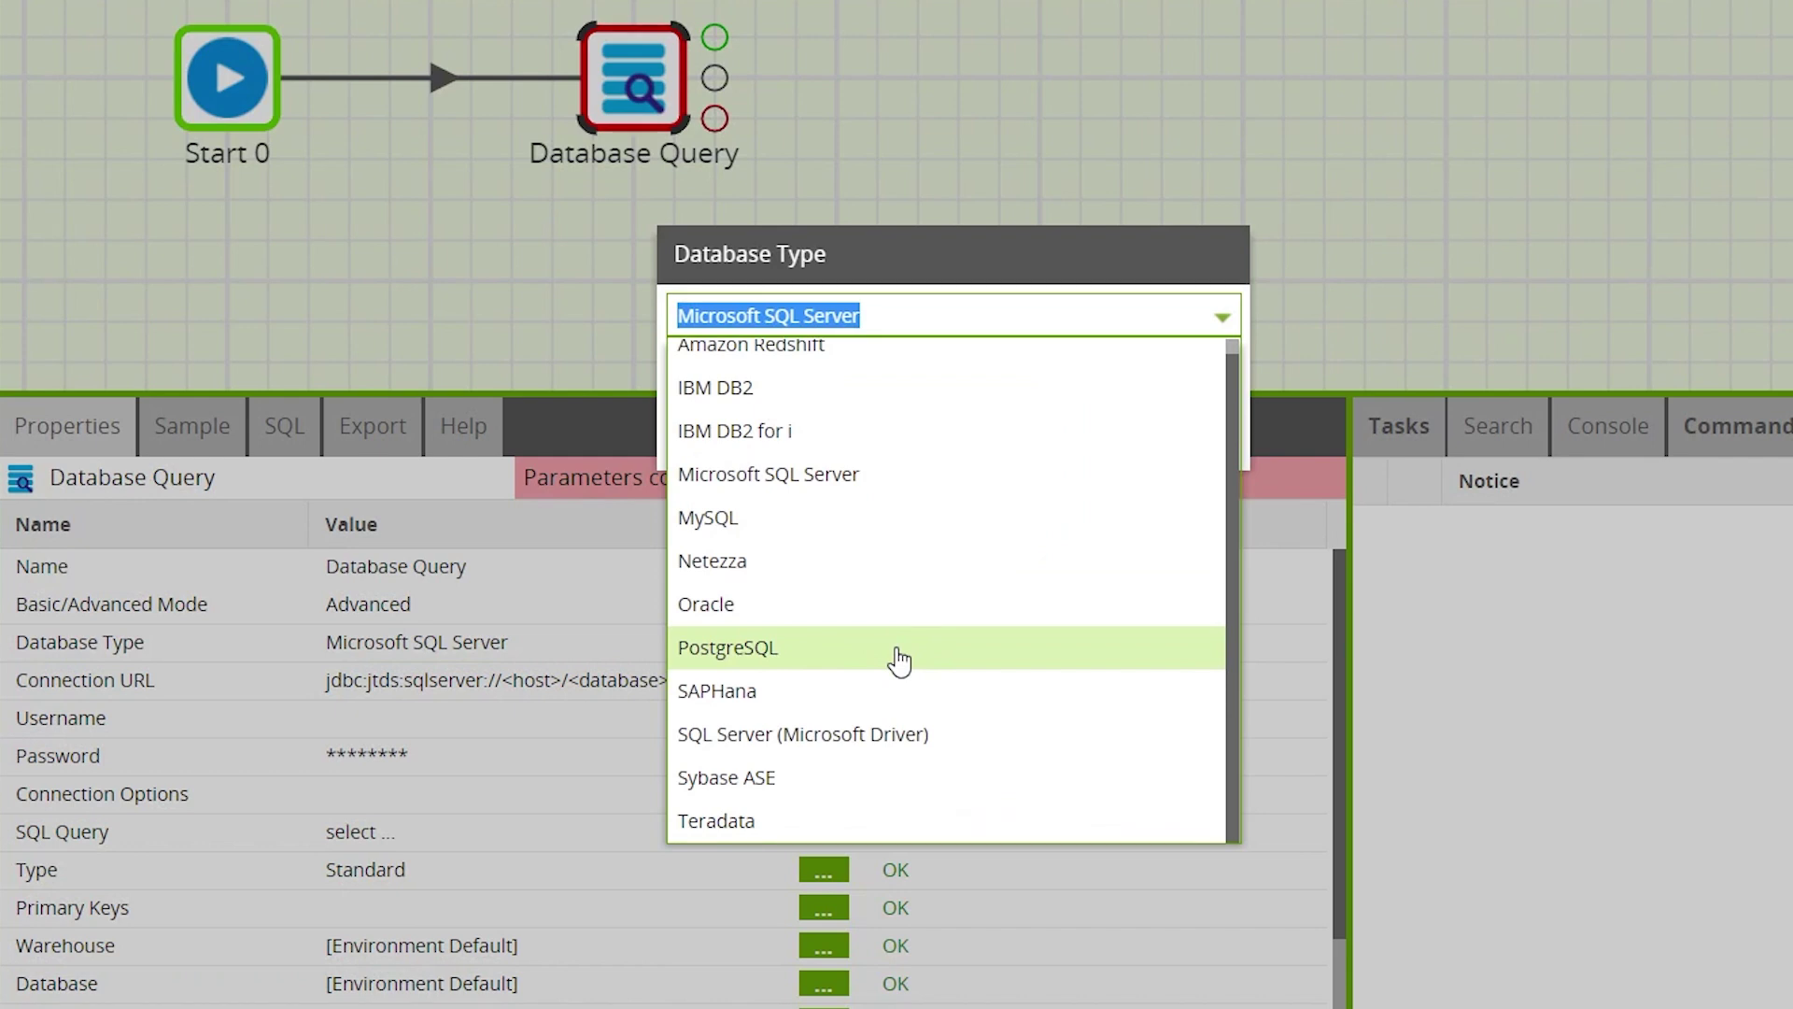
pyautogui.click(898, 651)
pyautogui.click(899, 439)
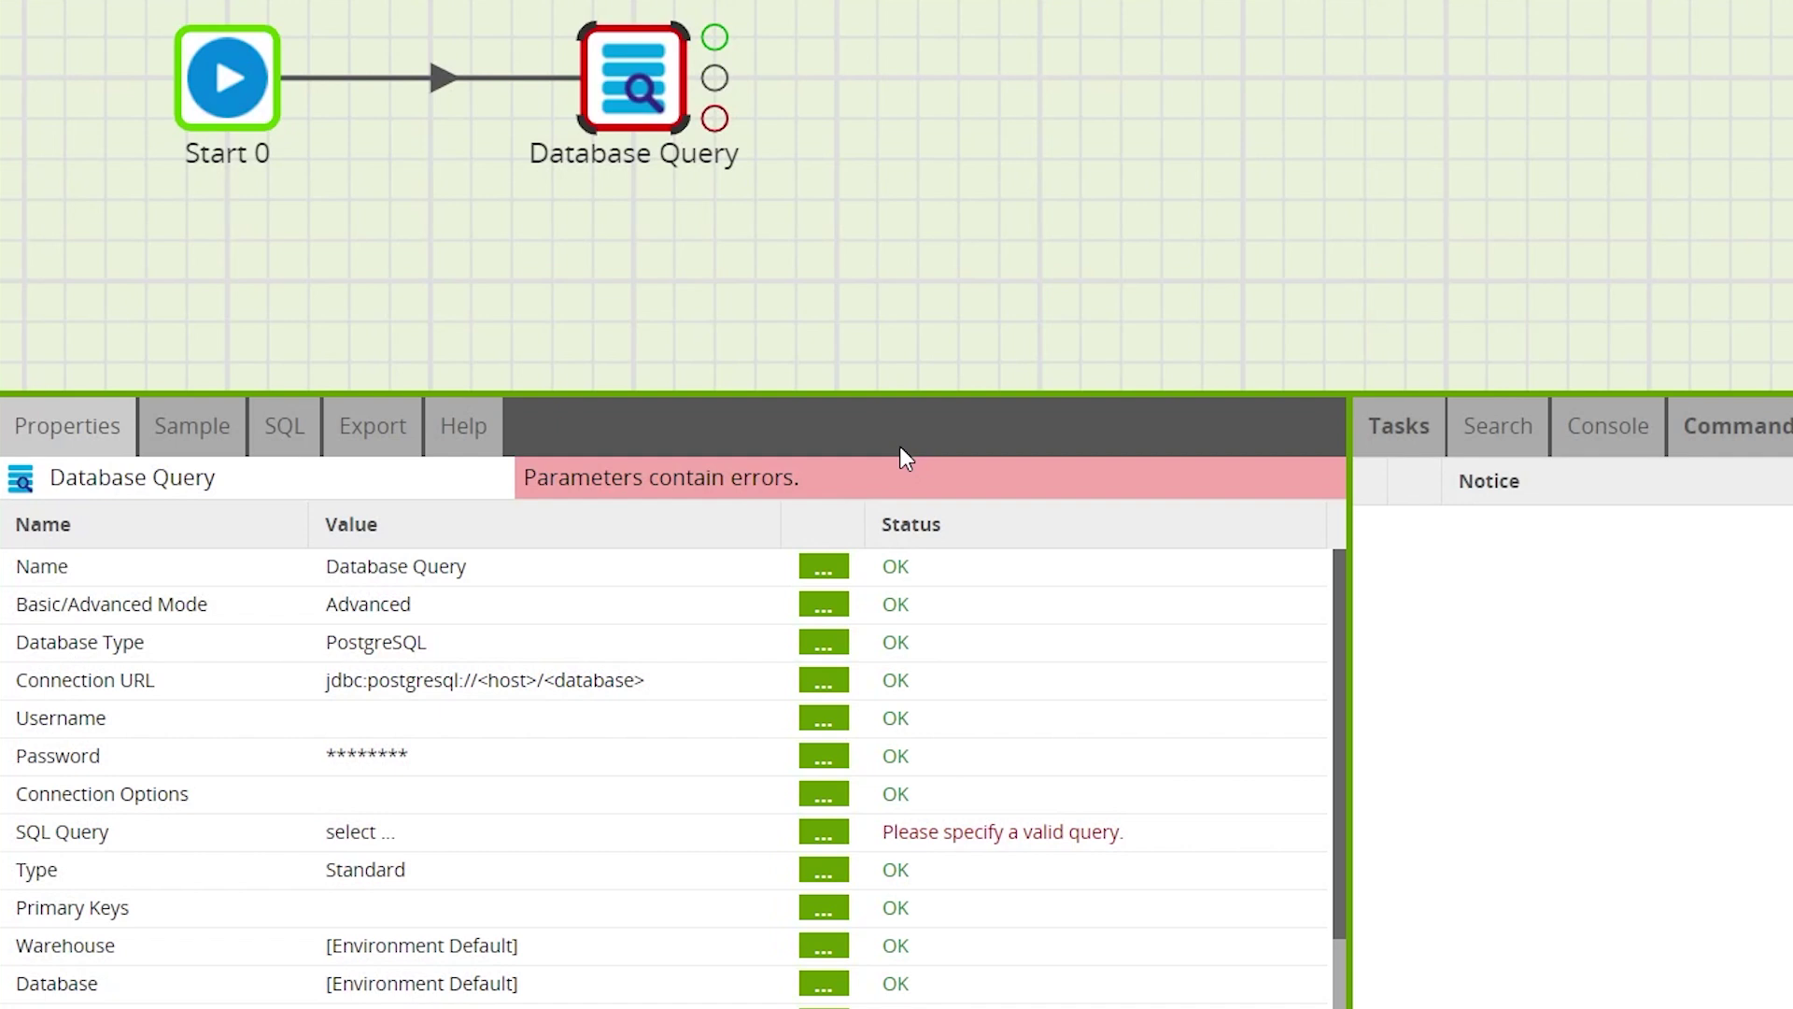
# Step: Replace the connection URL template with the full jdbc:postgresql:// address of the host, using postgres as the database
pyautogui.click(667, 691)
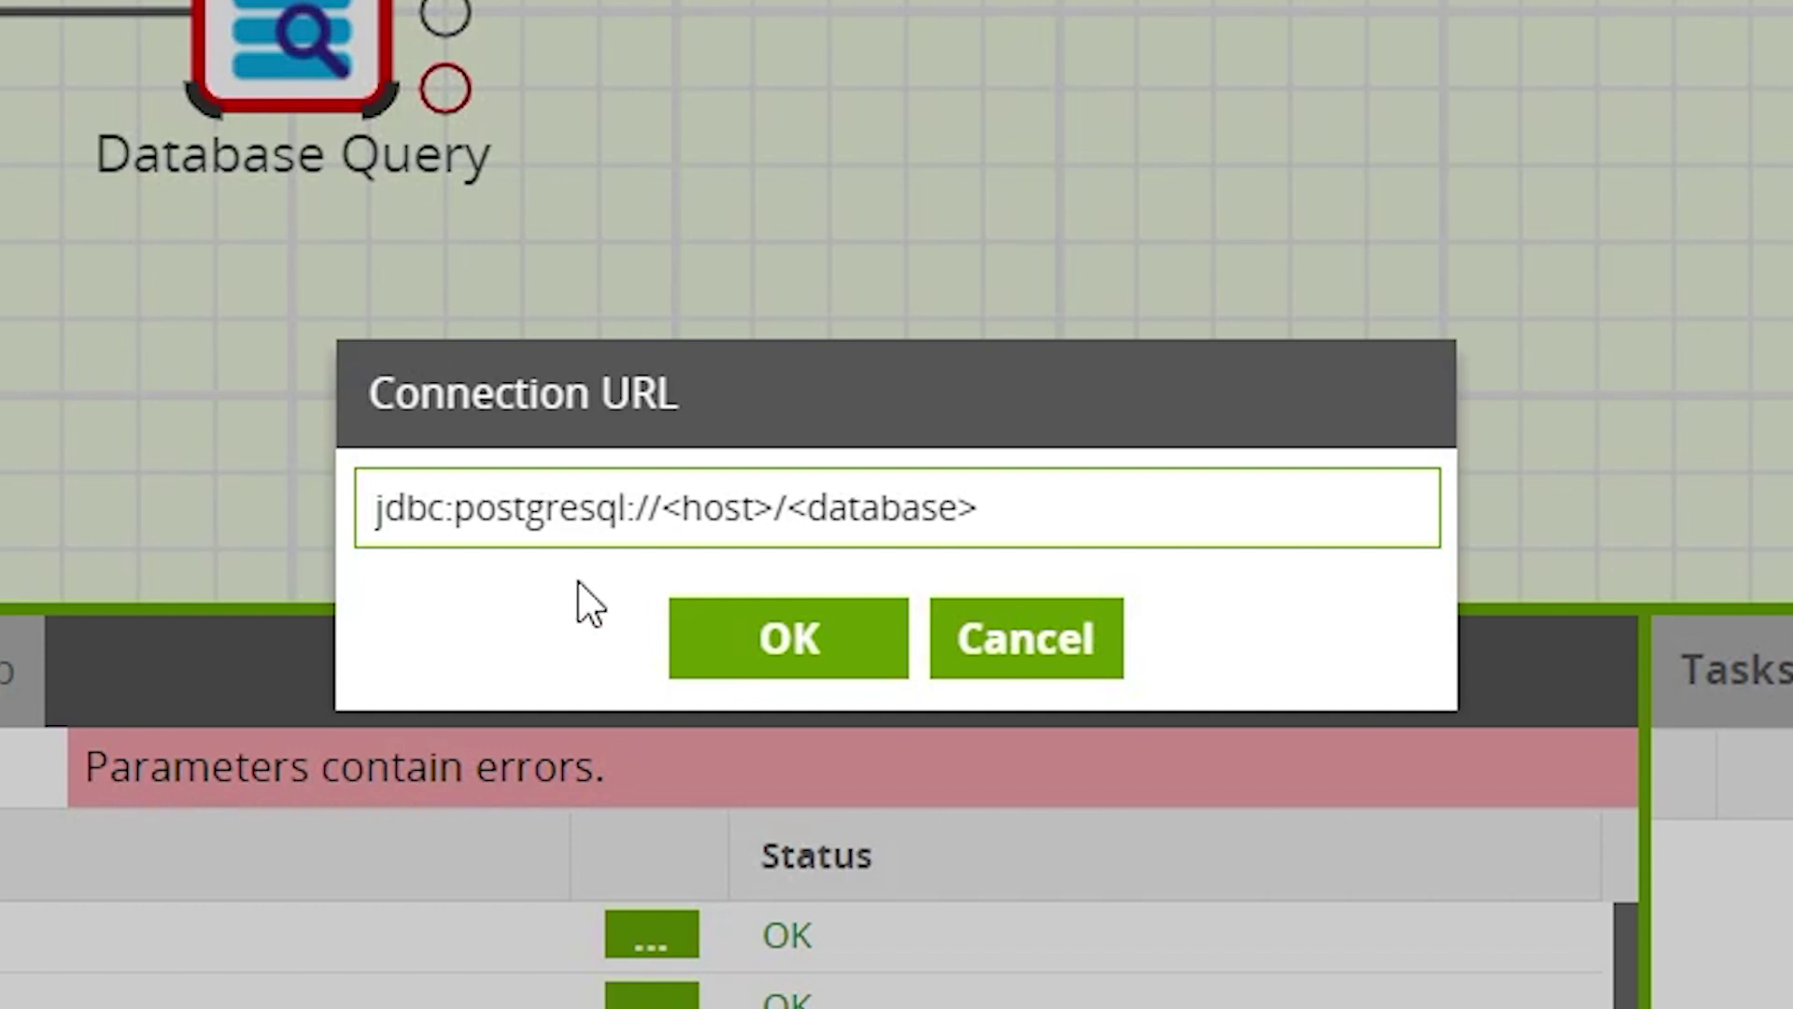
pyautogui.moveTo(627, 512); pyautogui.dragTo(457, 512)
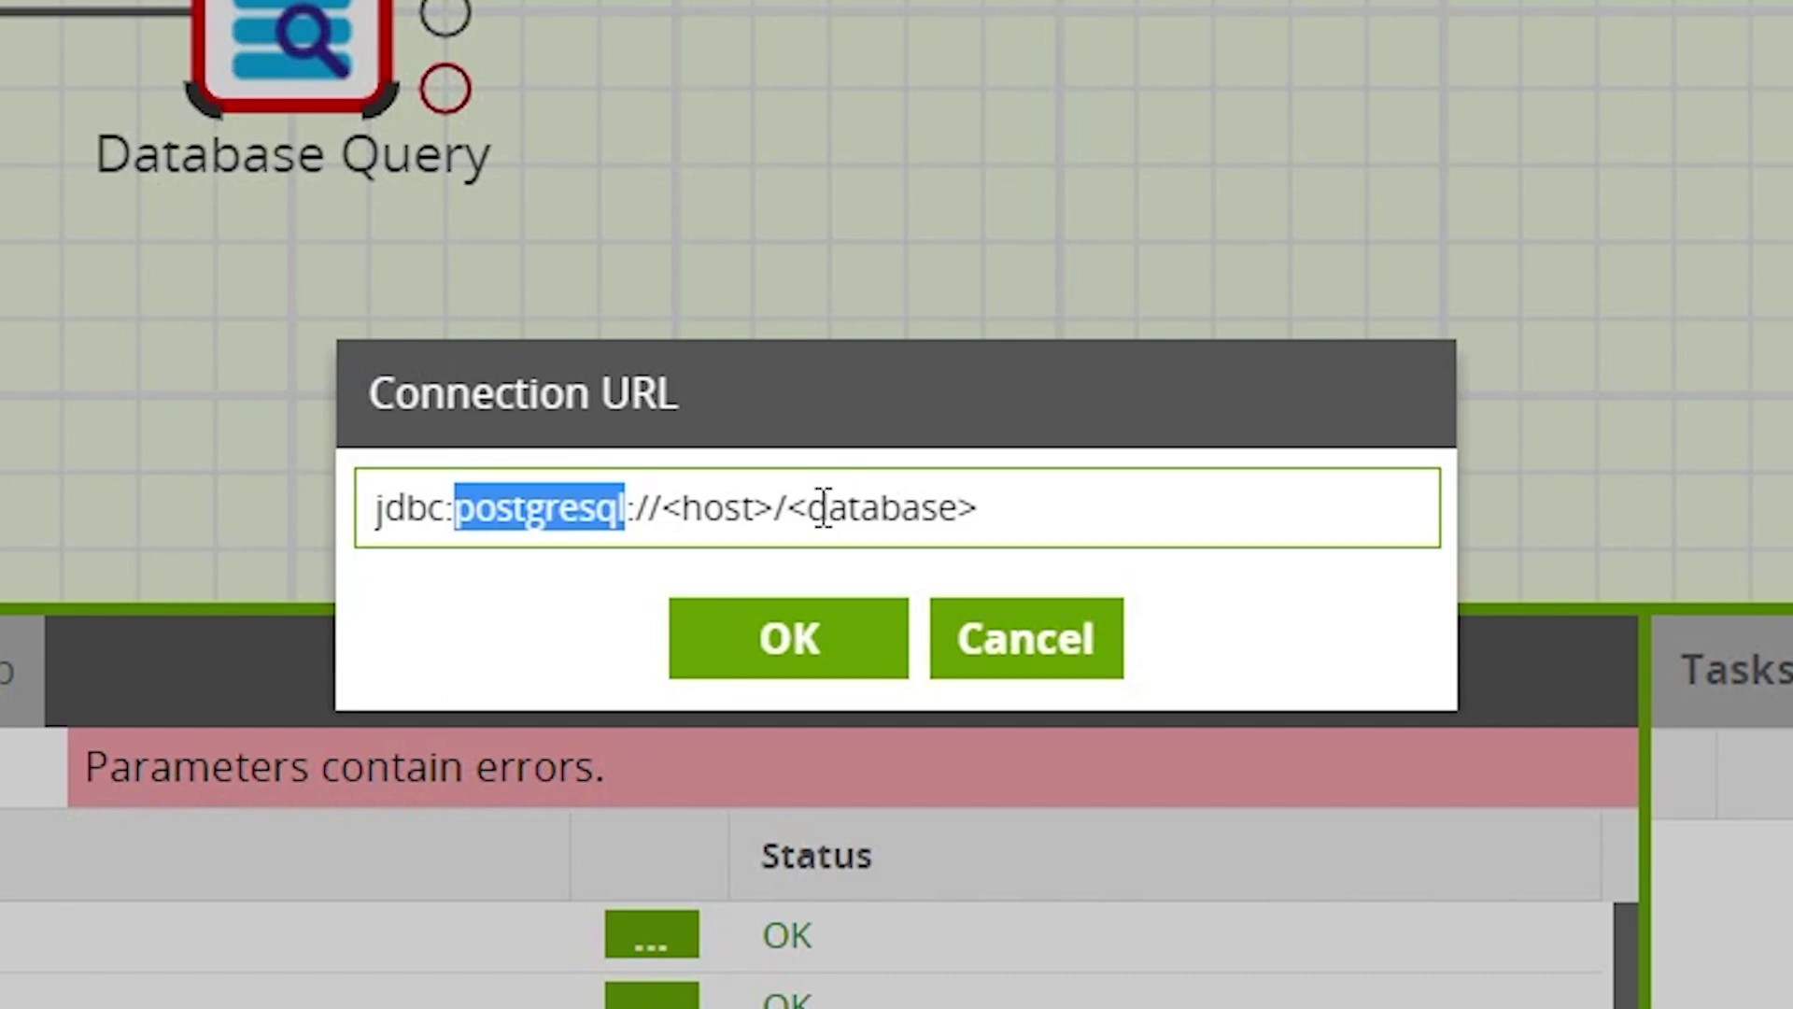
pyautogui.moveTo(773, 512); pyautogui.dragTo(661, 516)
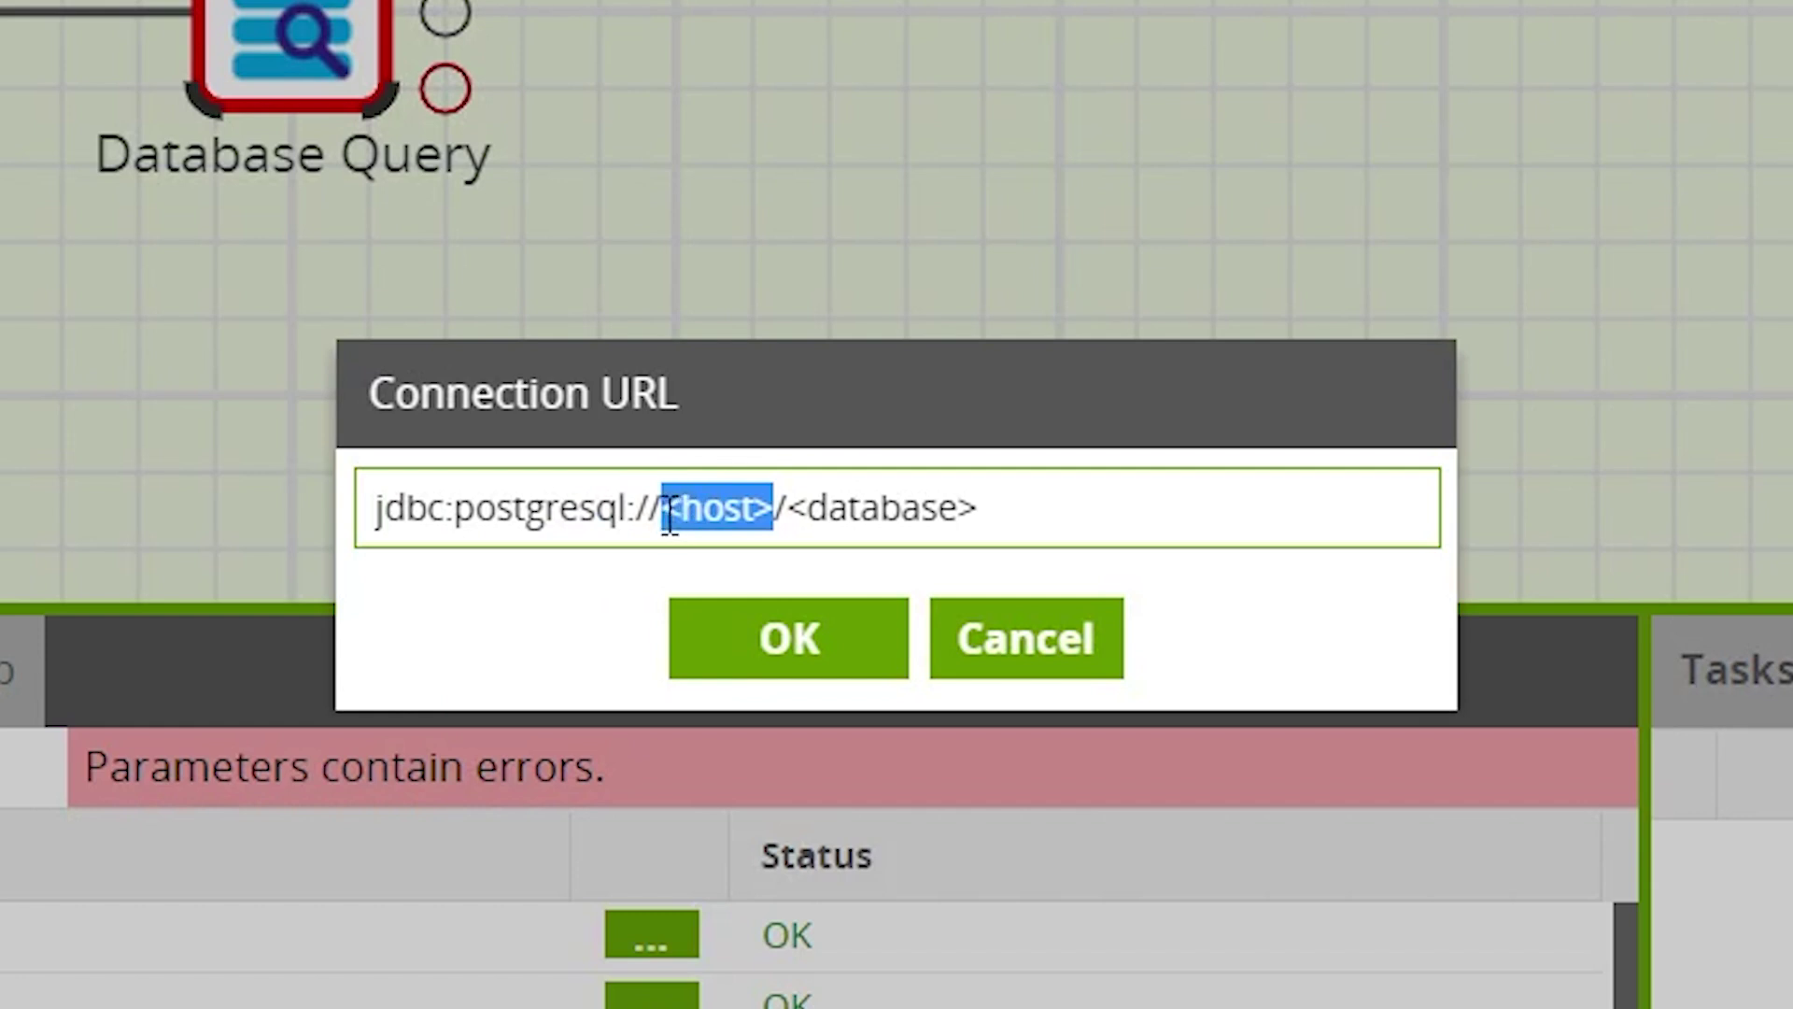
pyautogui.moveTo(1047, 515); pyautogui.dragTo(788, 500)
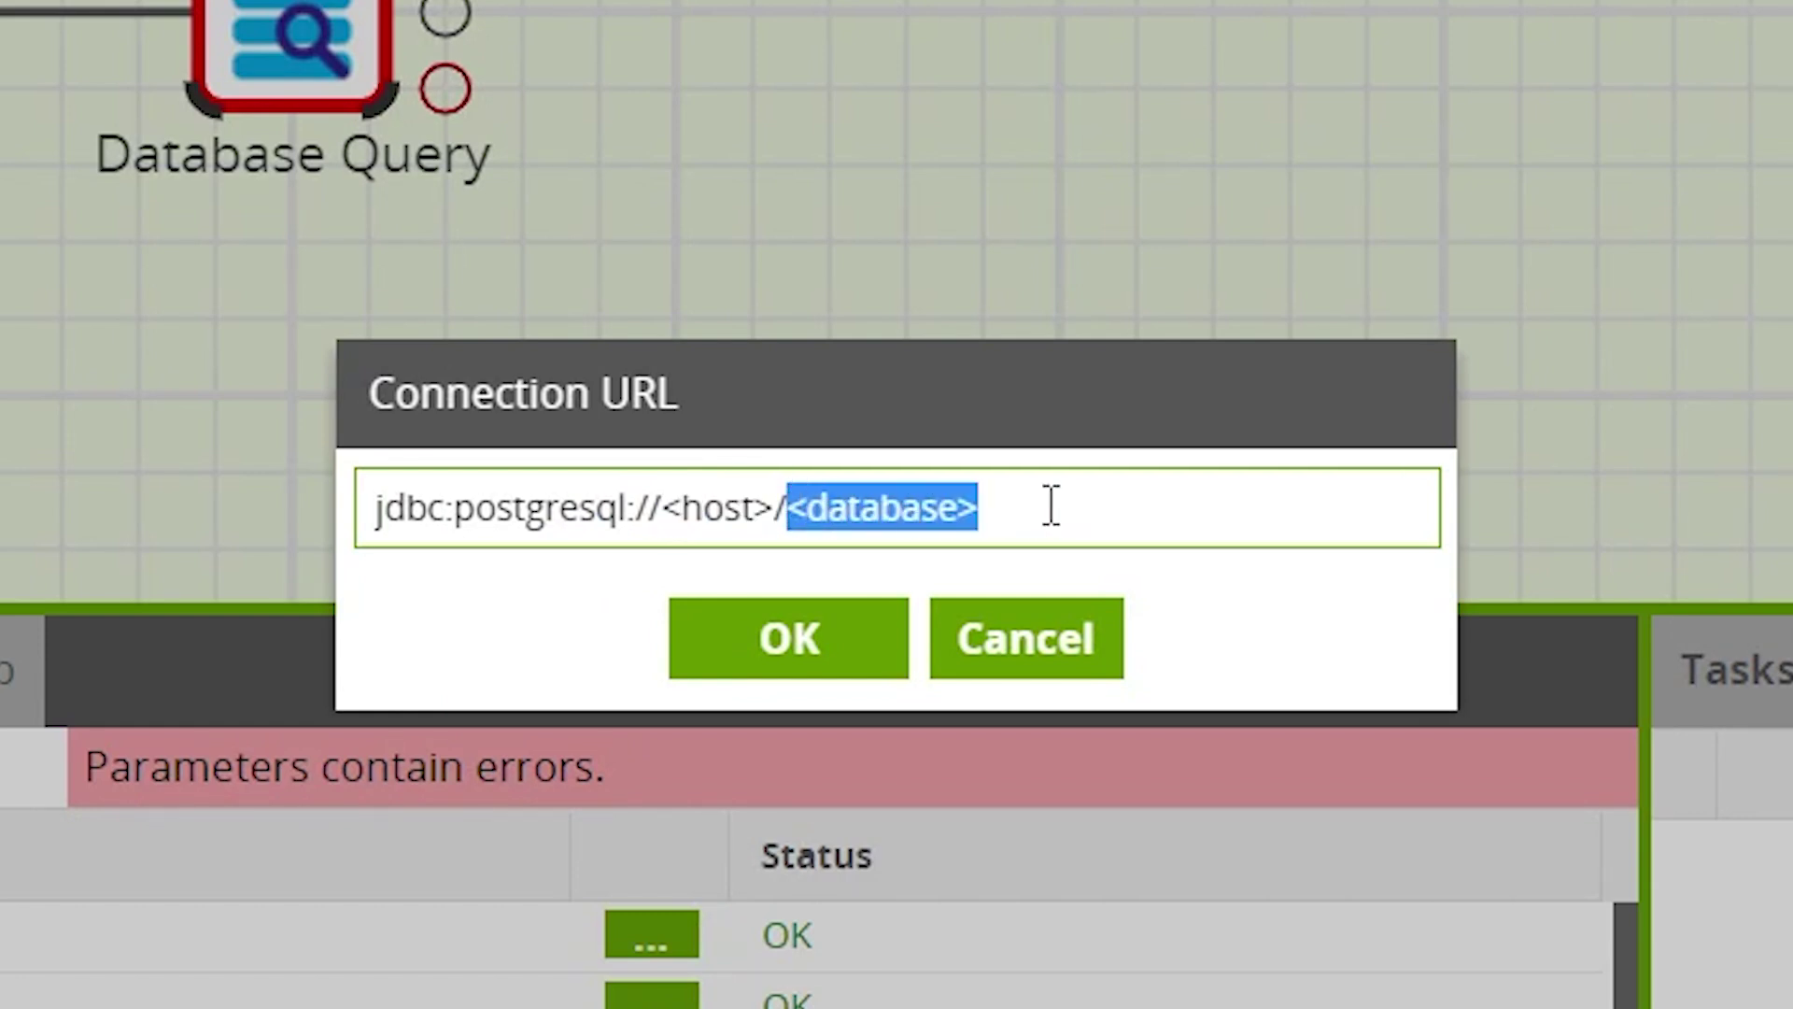
pyautogui.moveTo(1219, 513); pyautogui.dragTo(336, 516)
pyautogui.hotkey('ctrl', 'v')
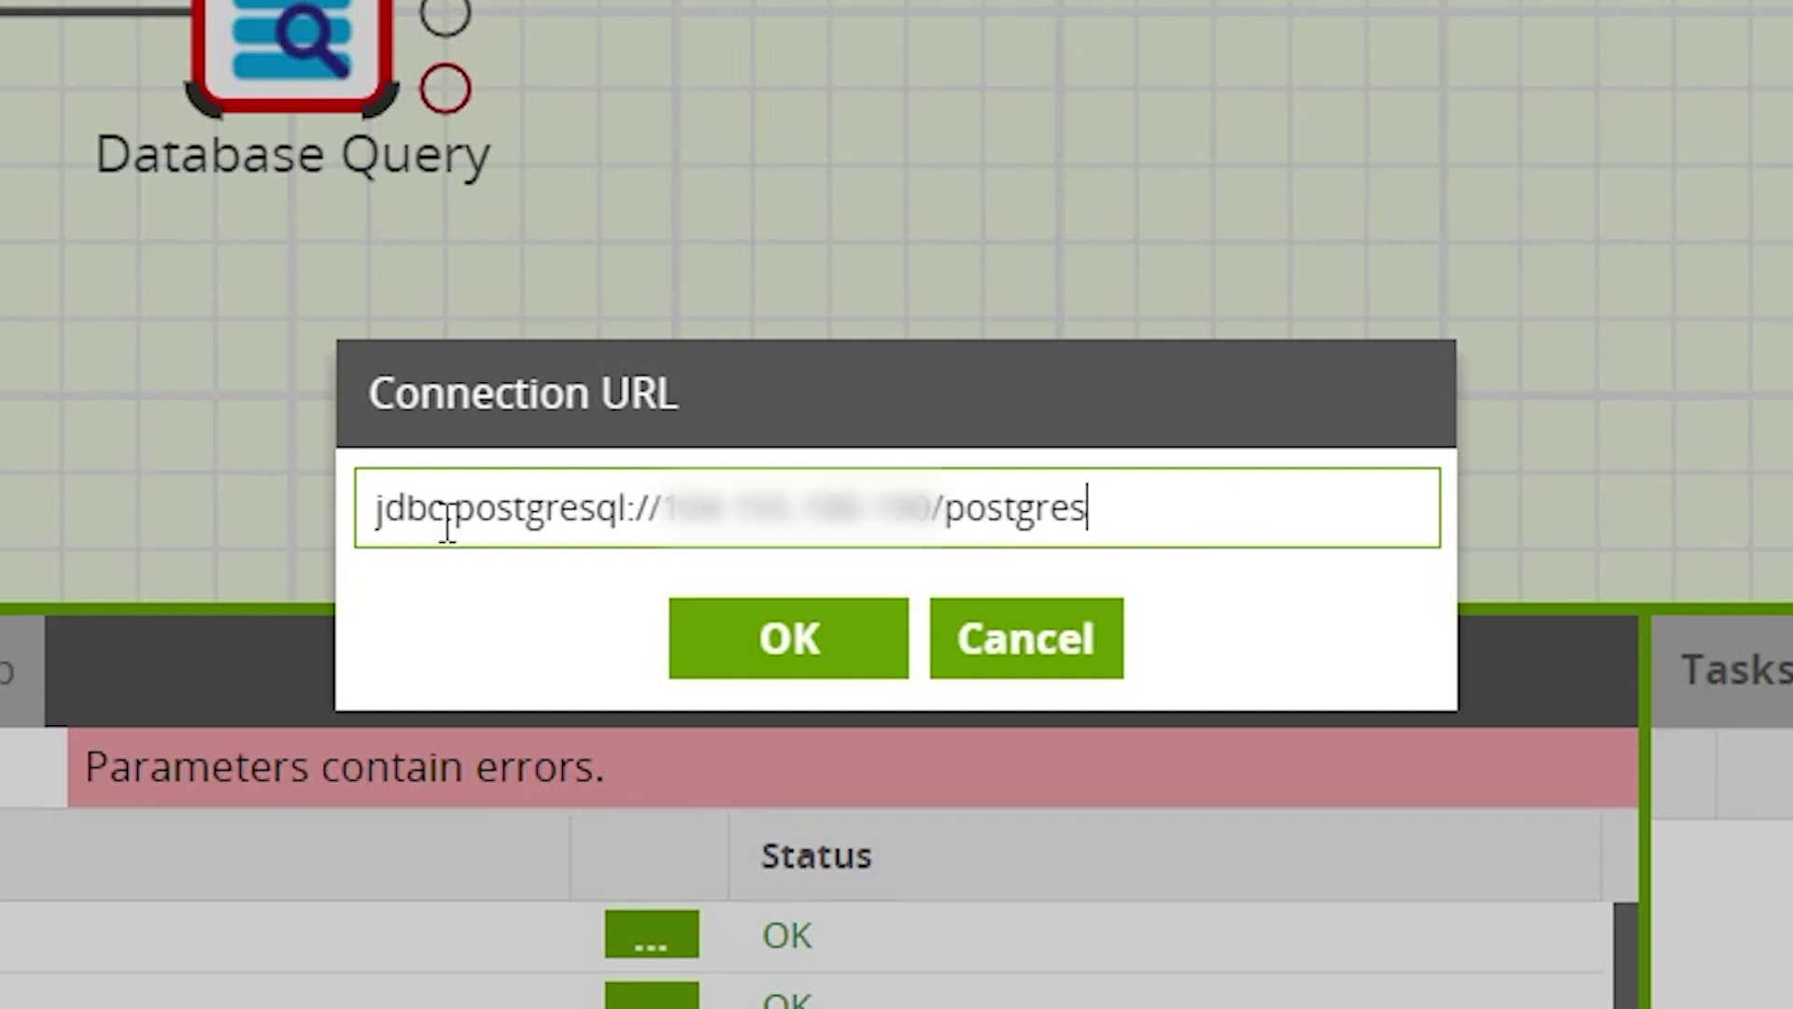
pyautogui.click(712, 643)
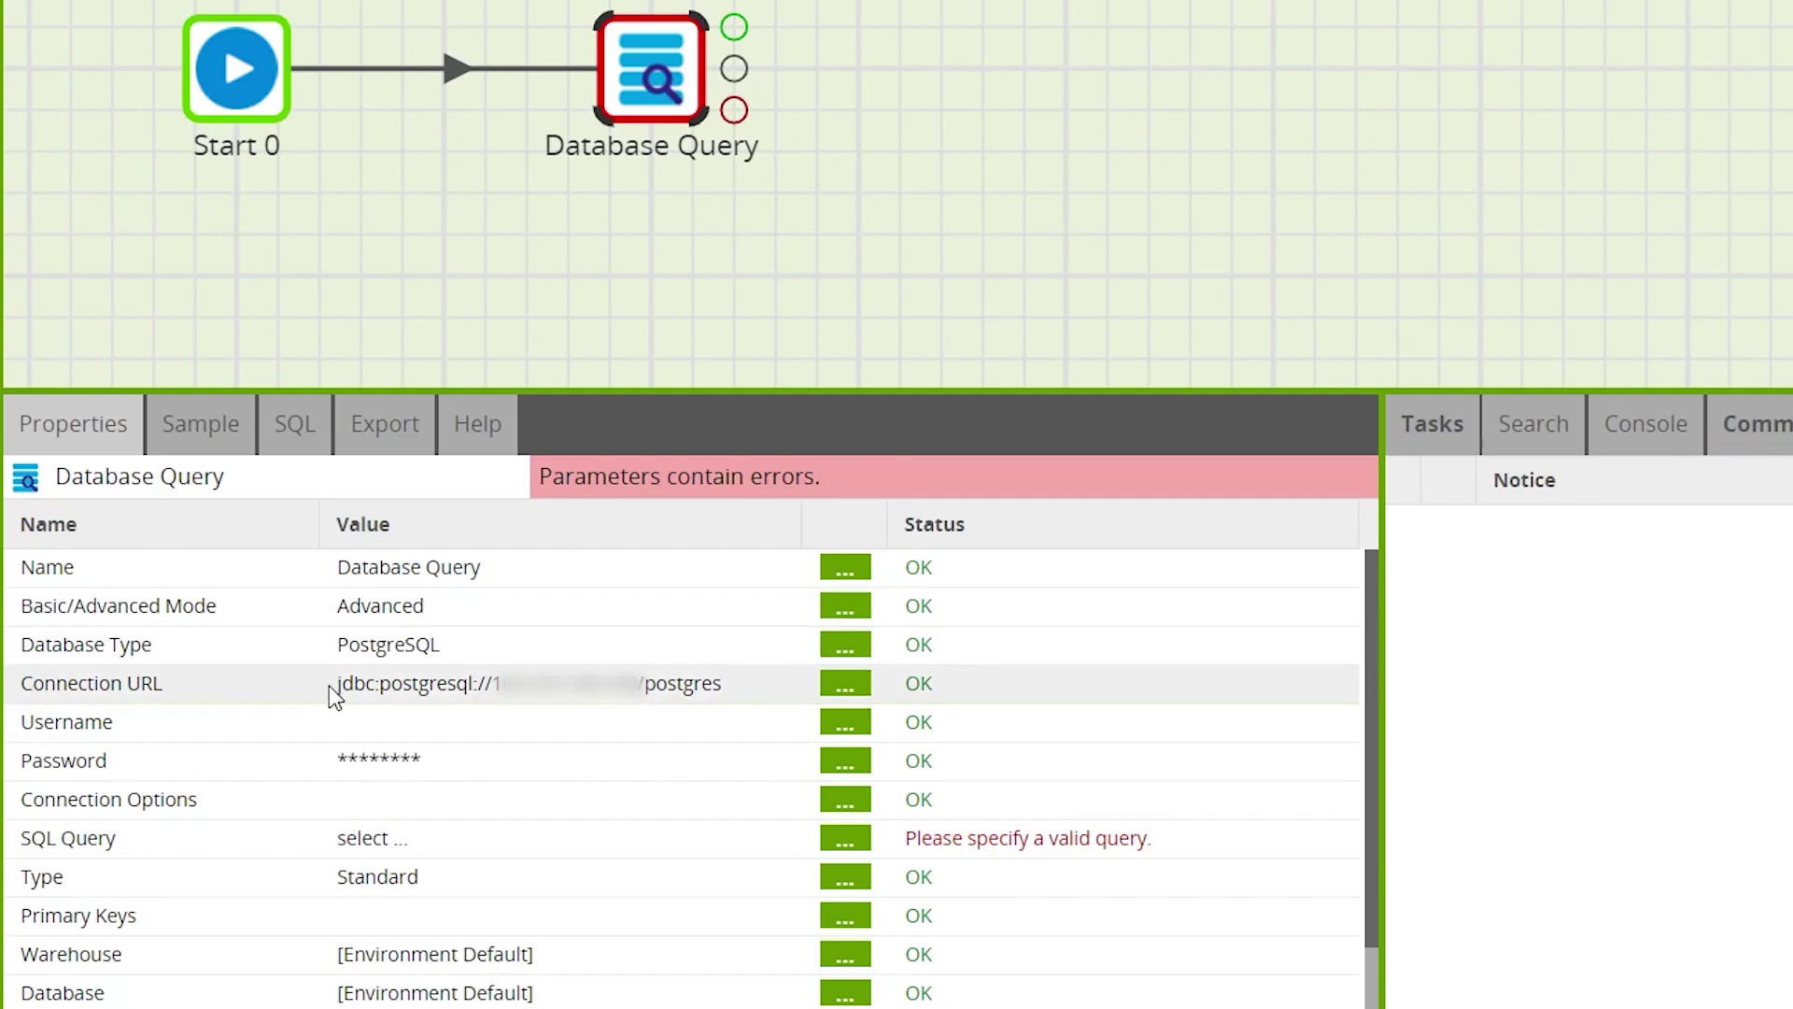
# Step: Set the database connection's username to postgres
pyautogui.click(475, 761)
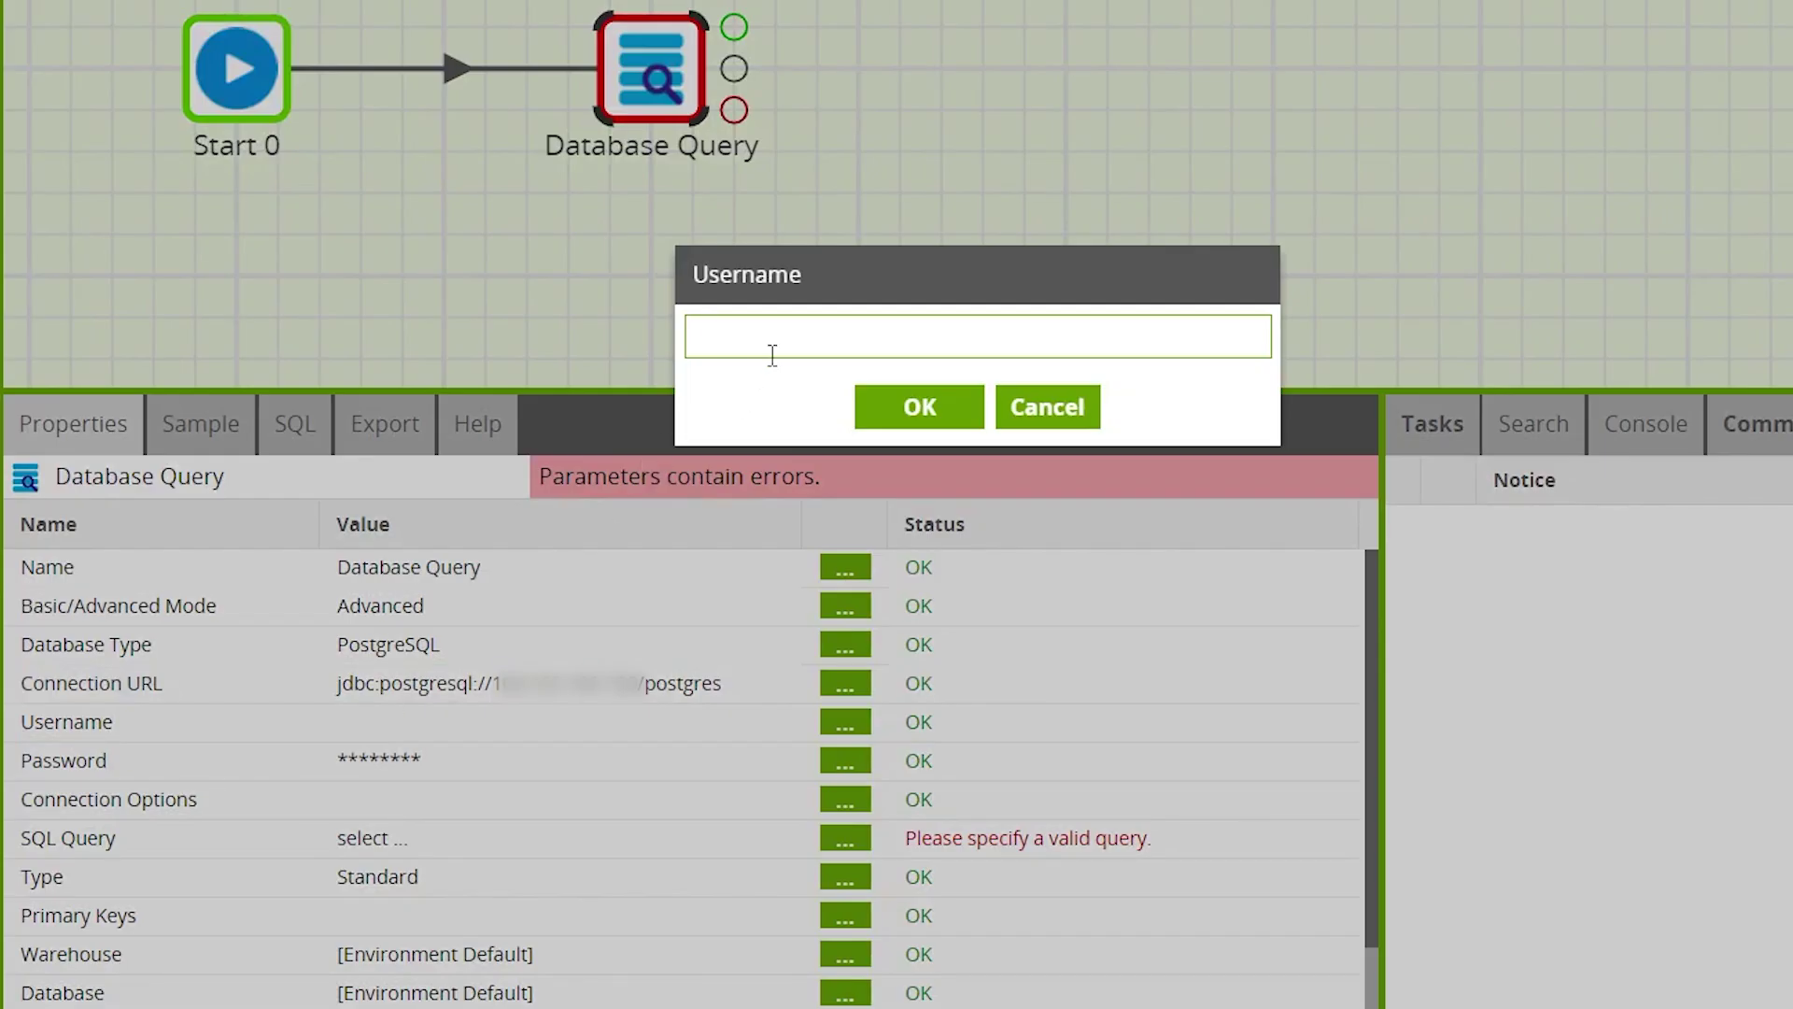
pyautogui.write('postgres')
pyautogui.click(895, 406)
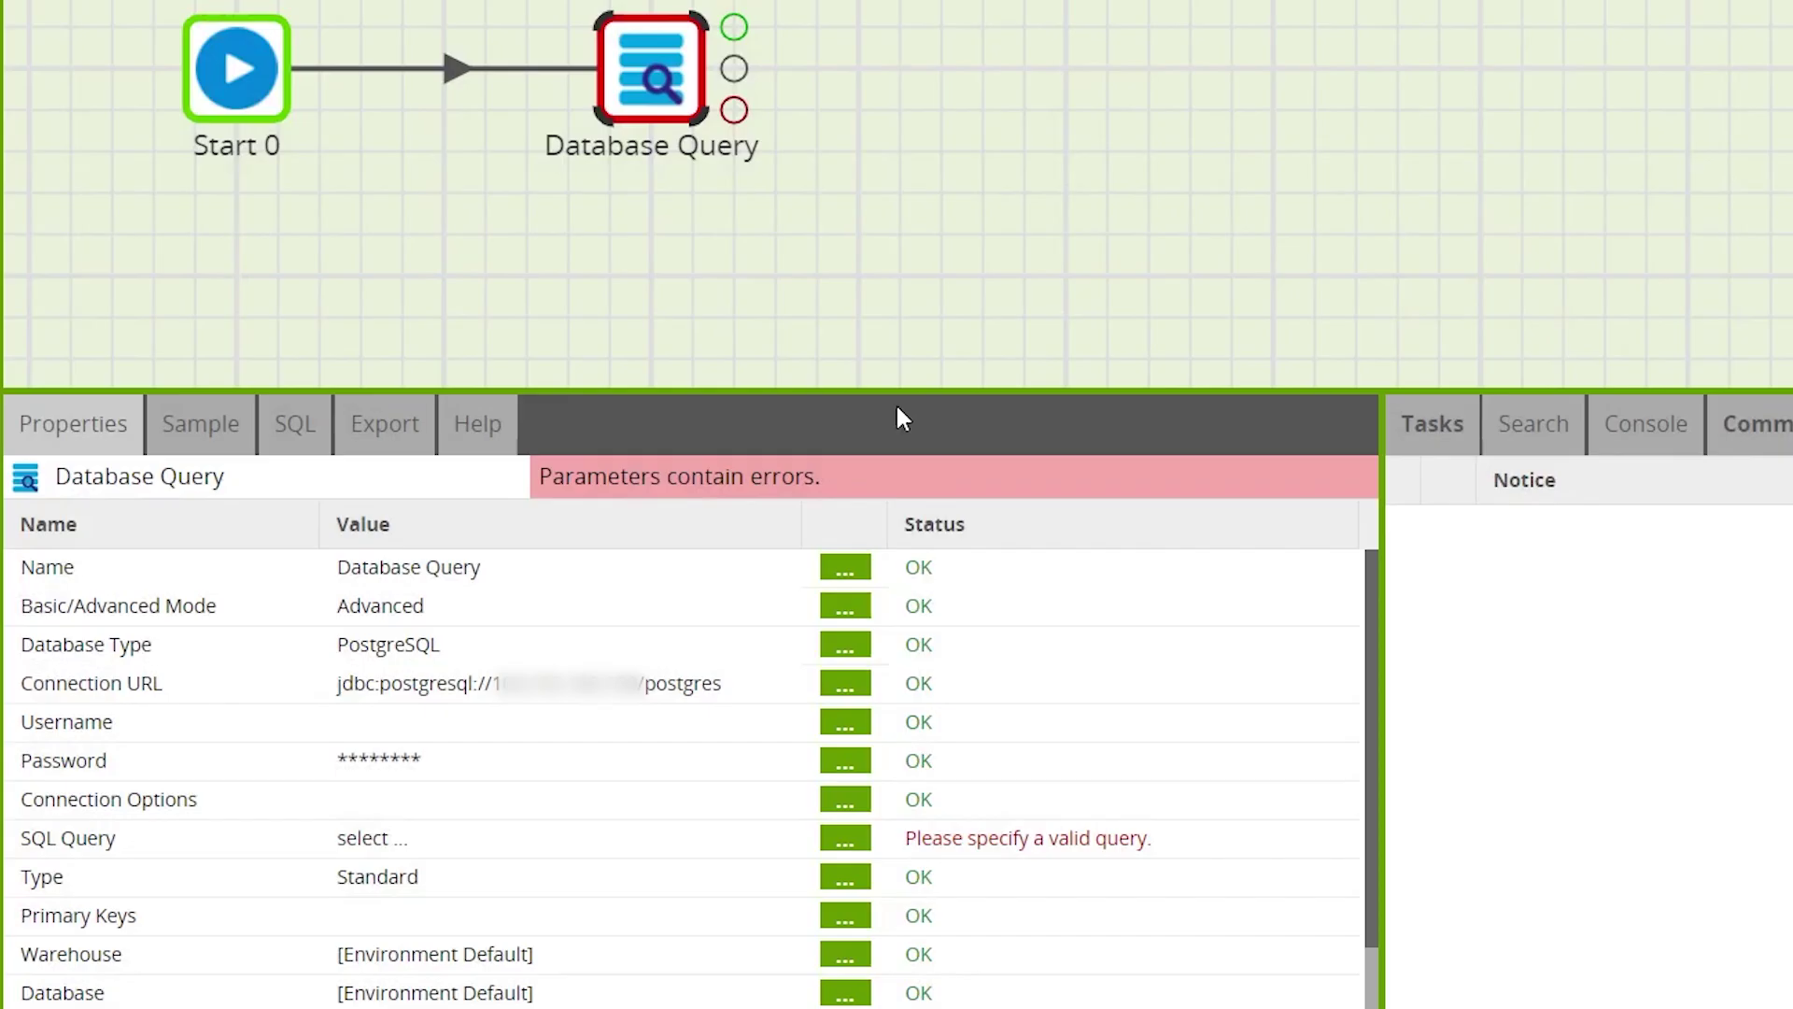
# Step: Examine the stored entries in the password manager through the component's Password property
pyautogui.click(396, 765)
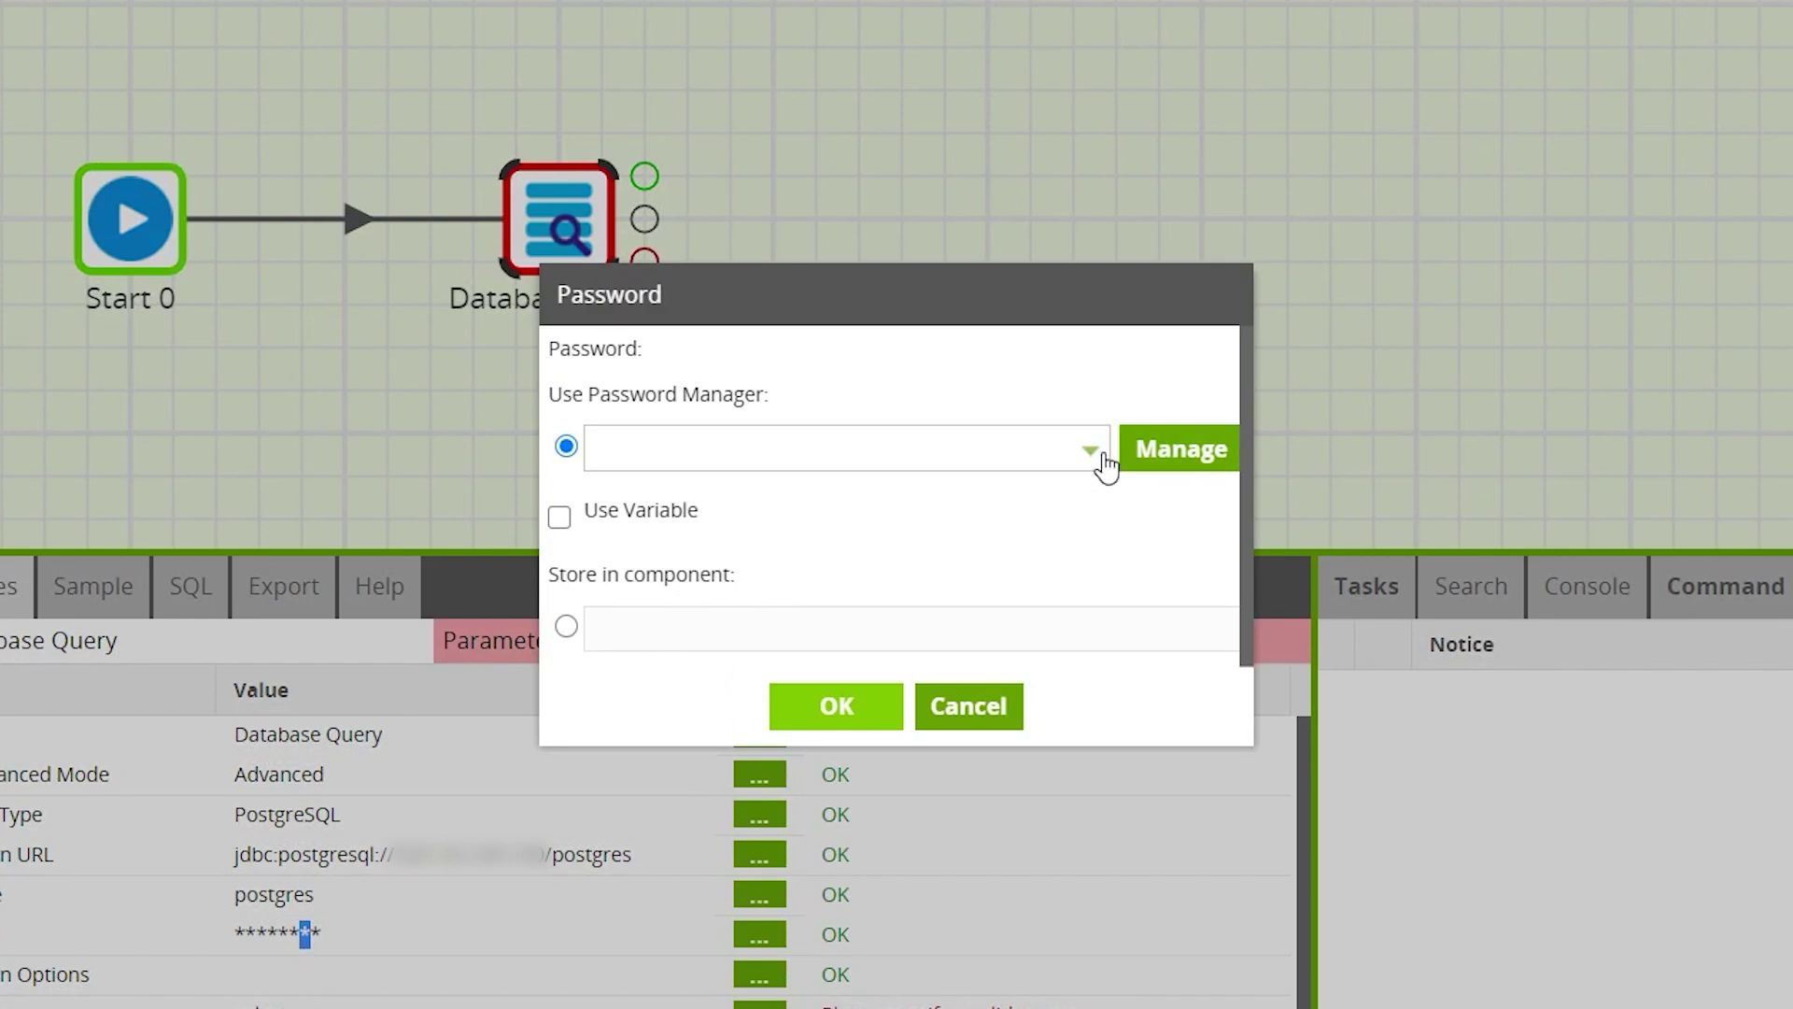
pyautogui.click(1161, 449)
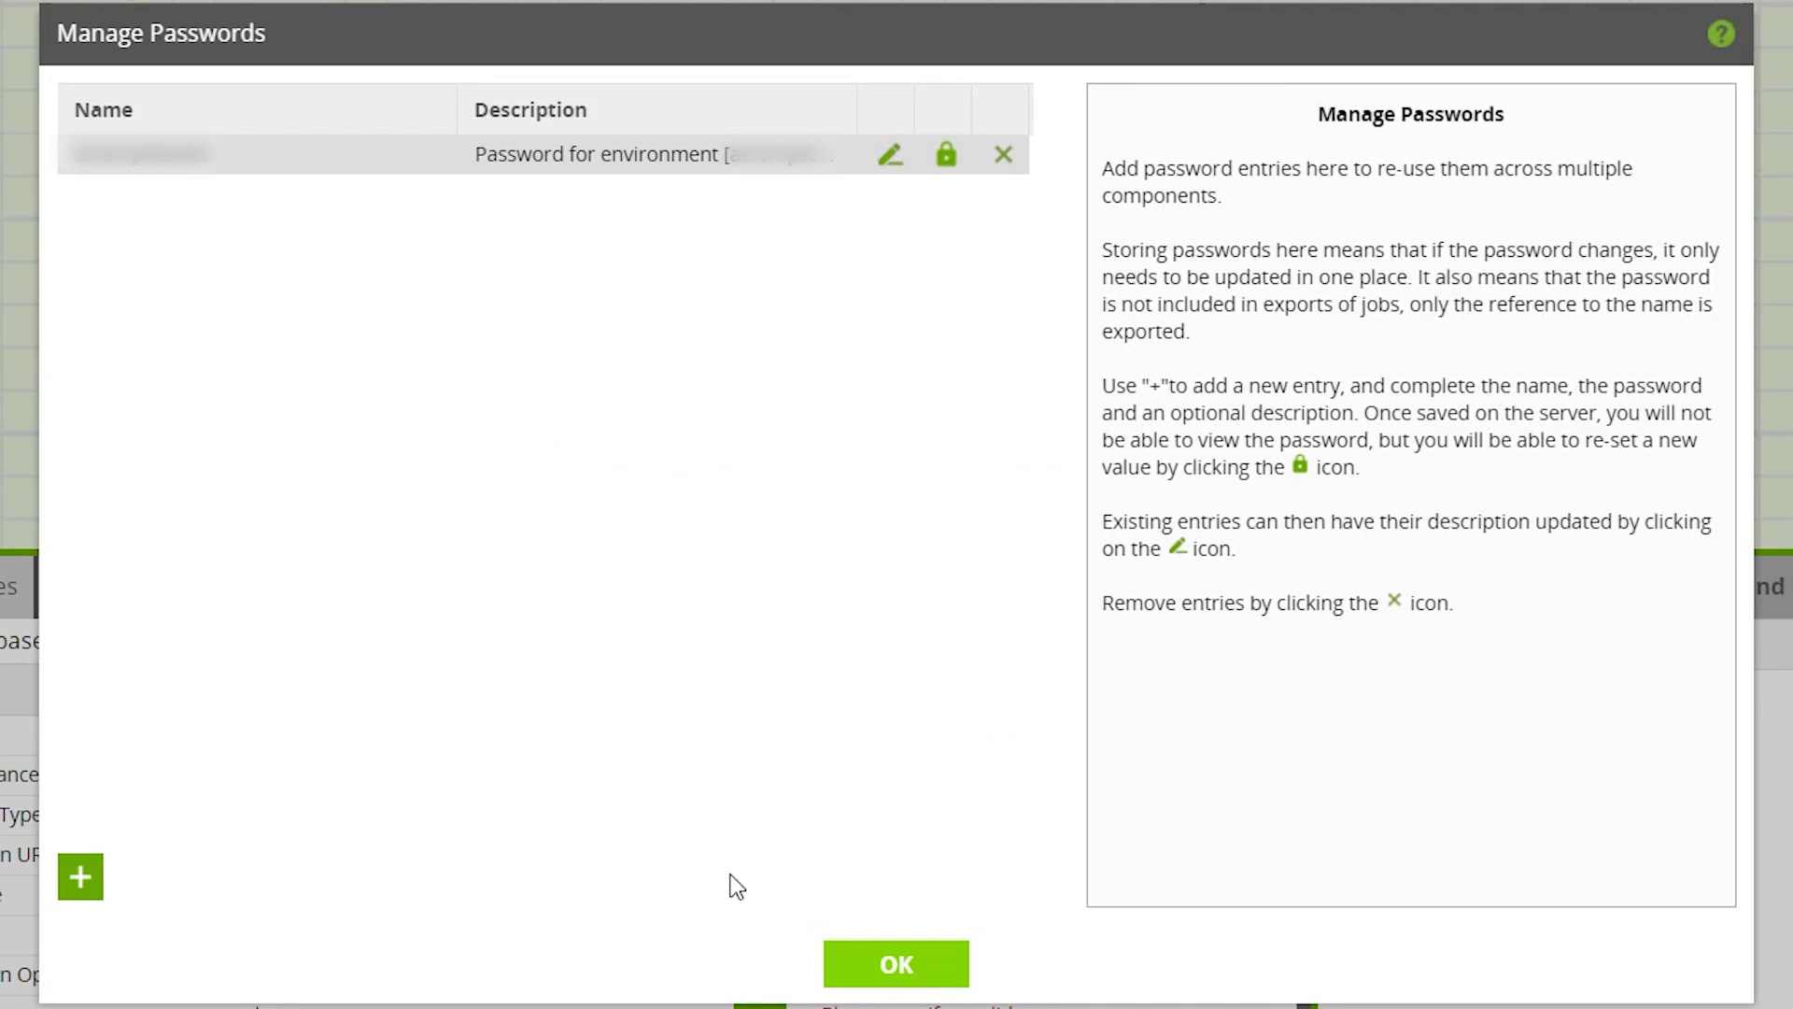
pyautogui.click(850, 971)
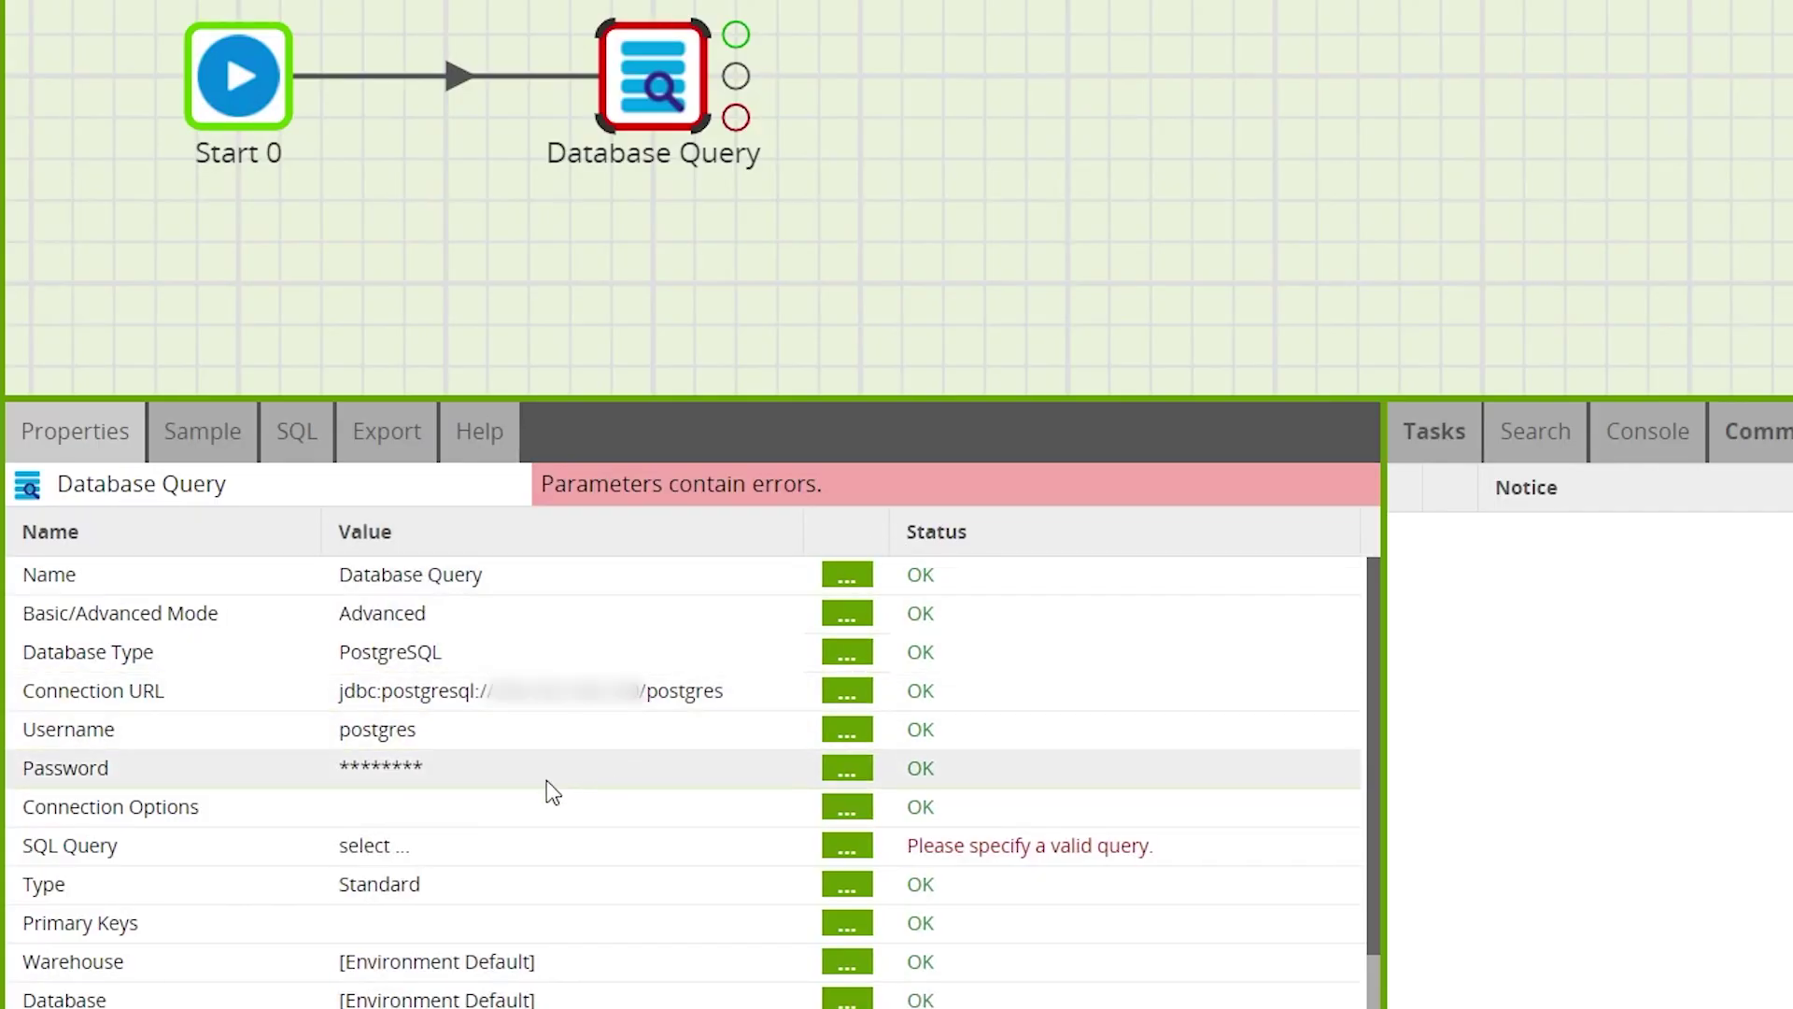
# Step: Browse the parameters available for a new Connection Options row, then discard the row
pyautogui.click(434, 817)
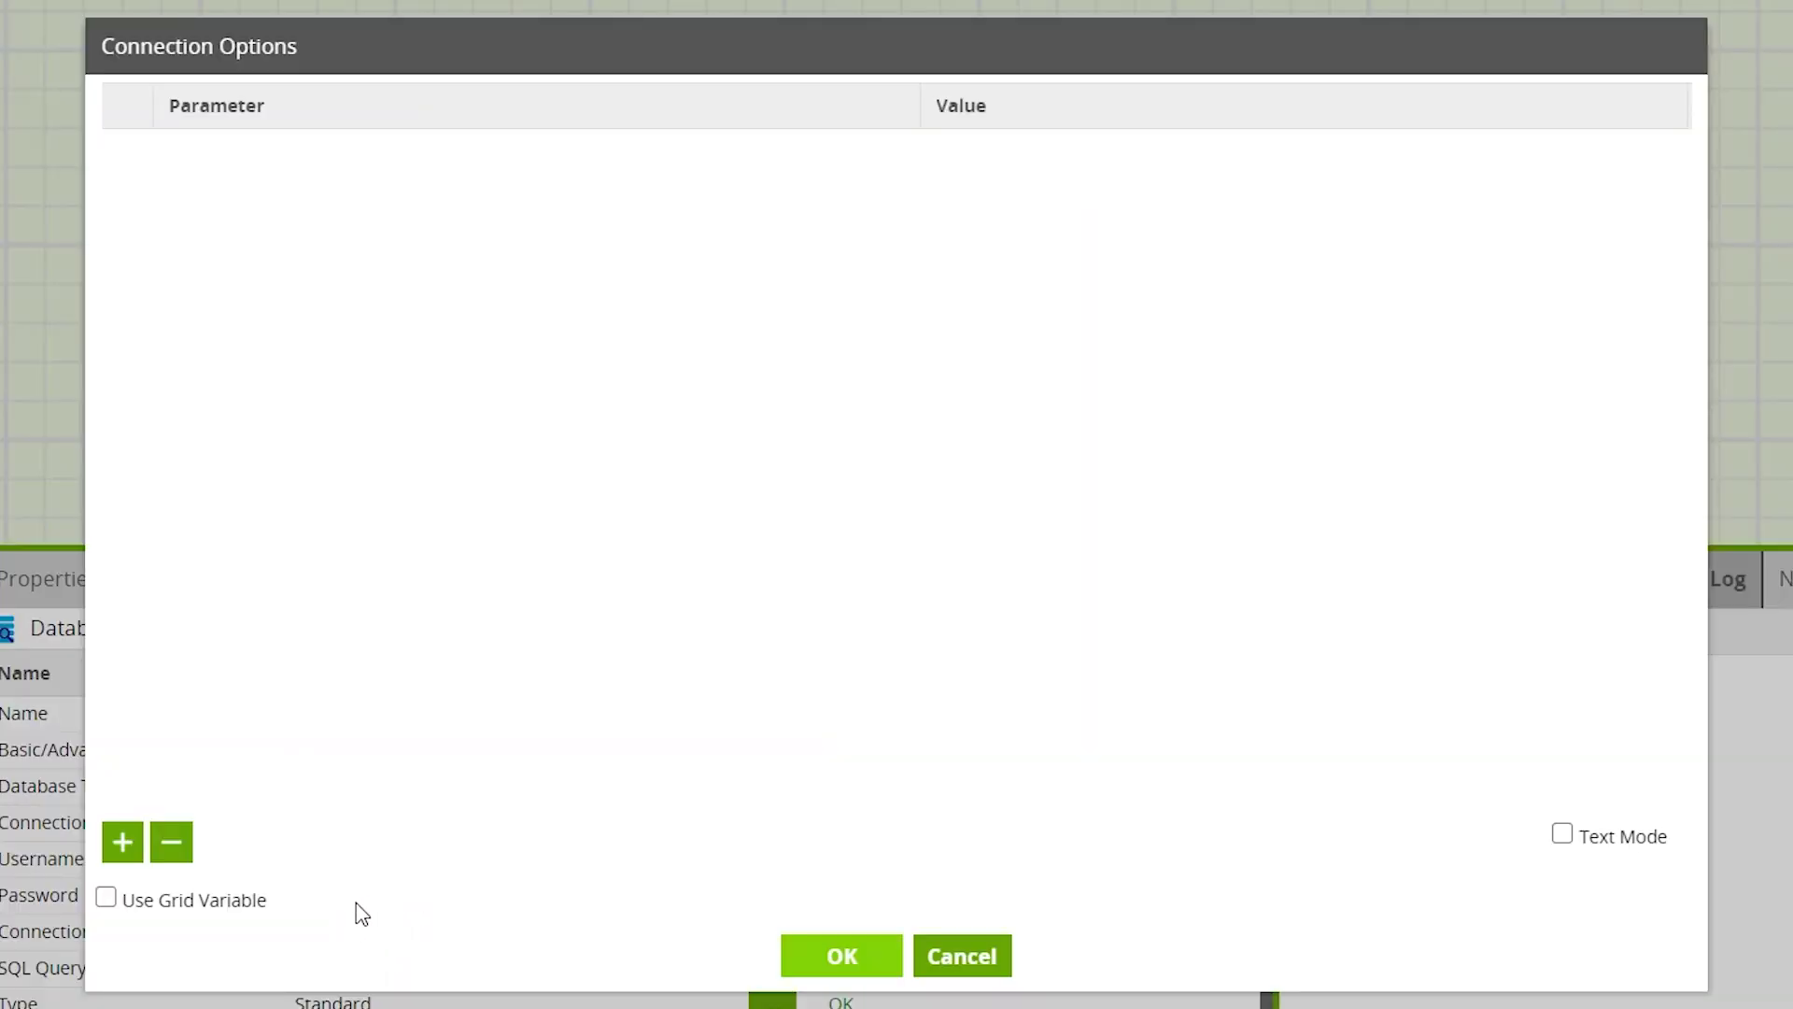
pyautogui.click(124, 843)
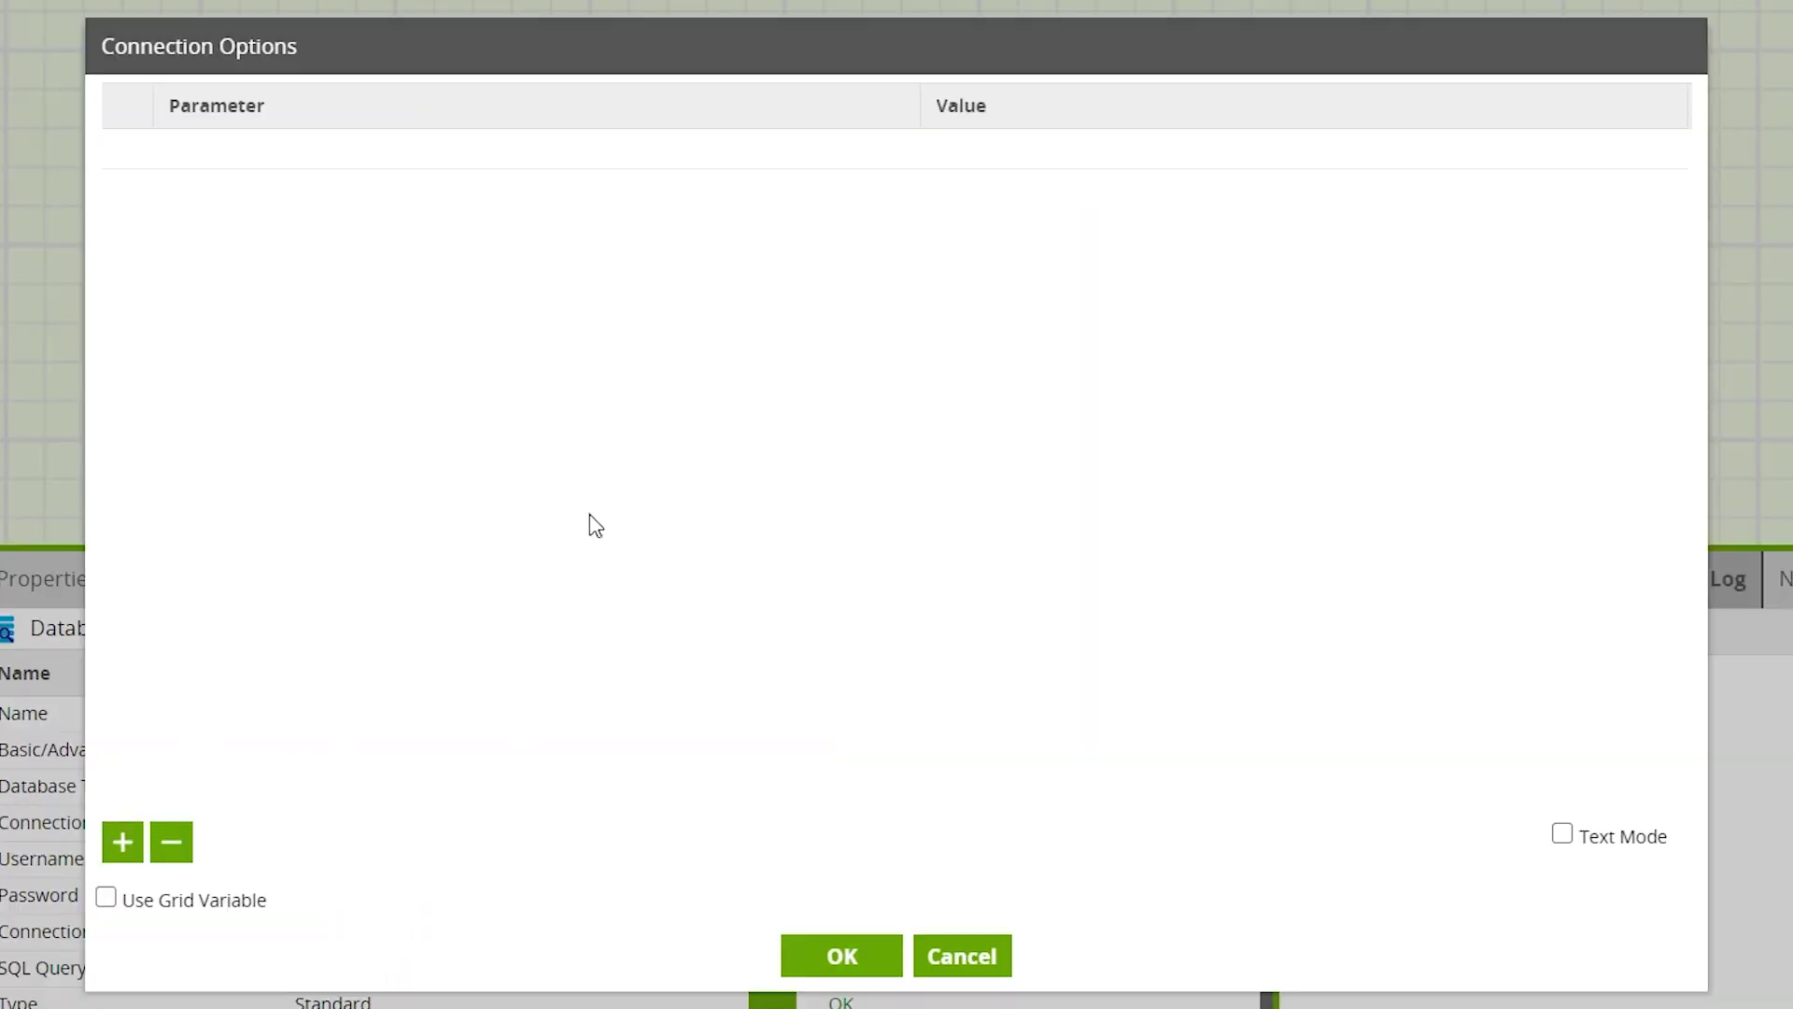
pyautogui.click(664, 152)
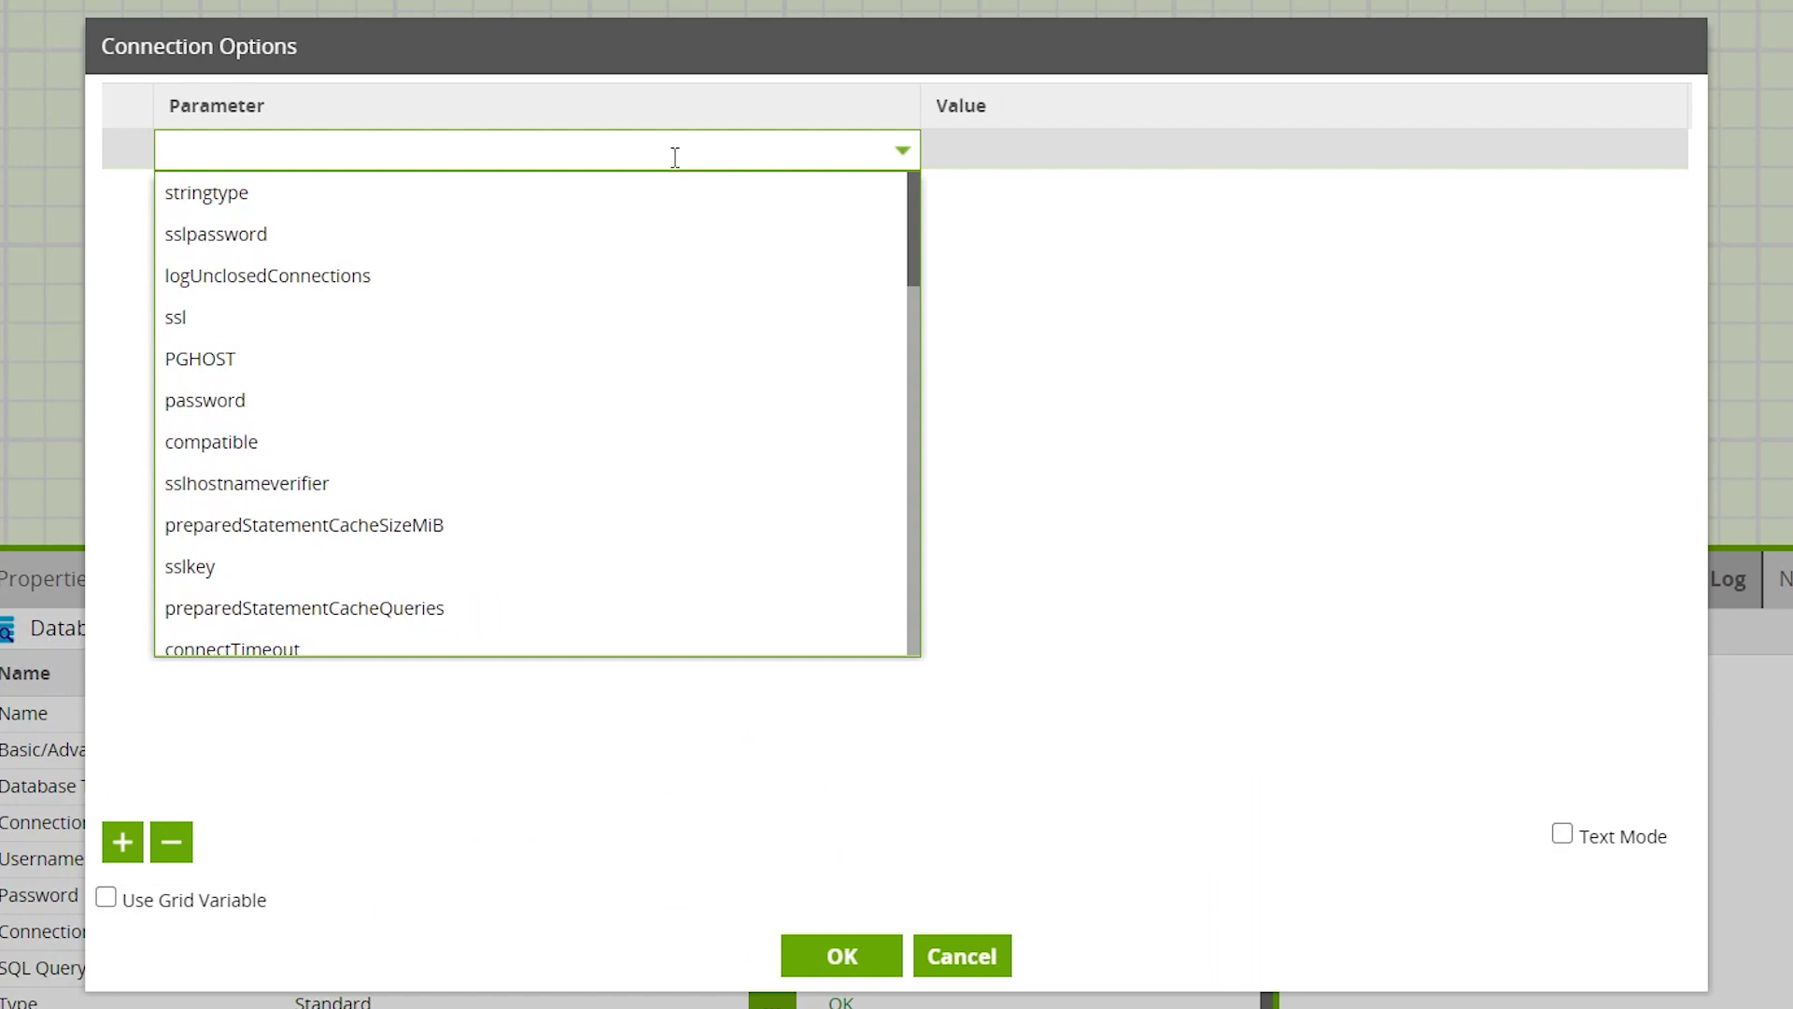
pyautogui.scroll(-3, 654, 321)
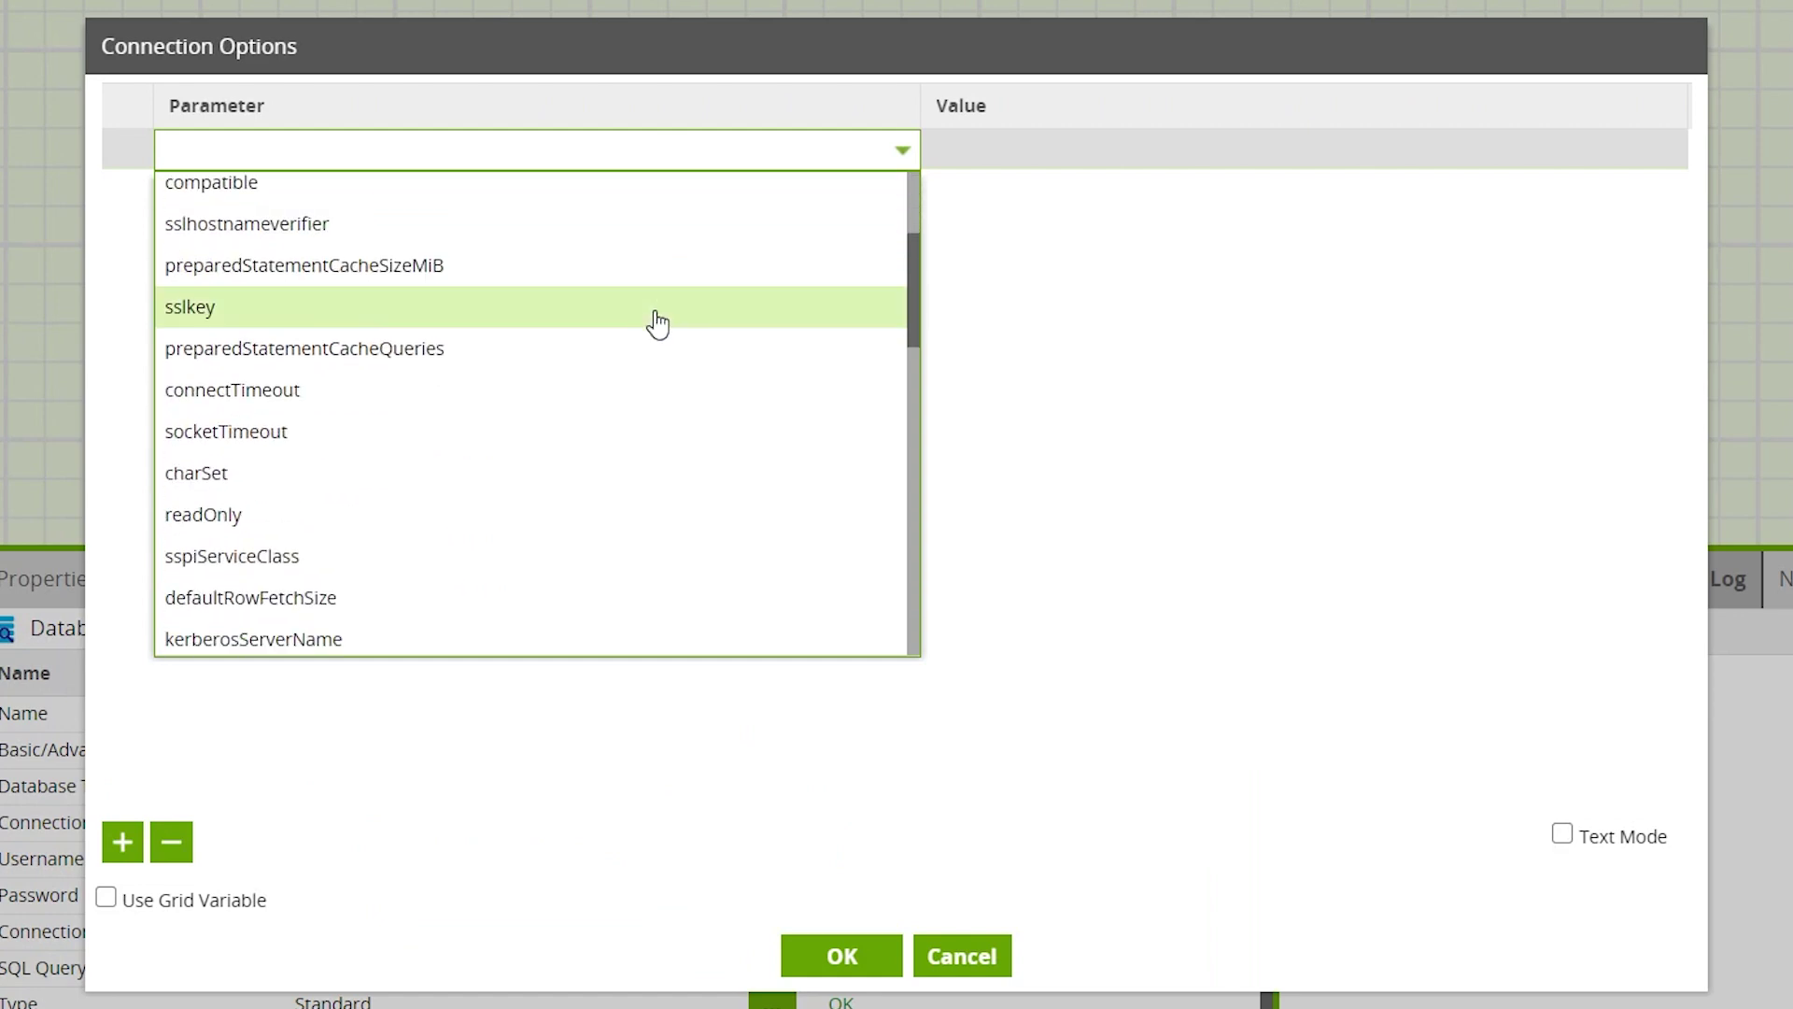
pyautogui.scroll(3, 653, 318)
pyautogui.click(1086, 311)
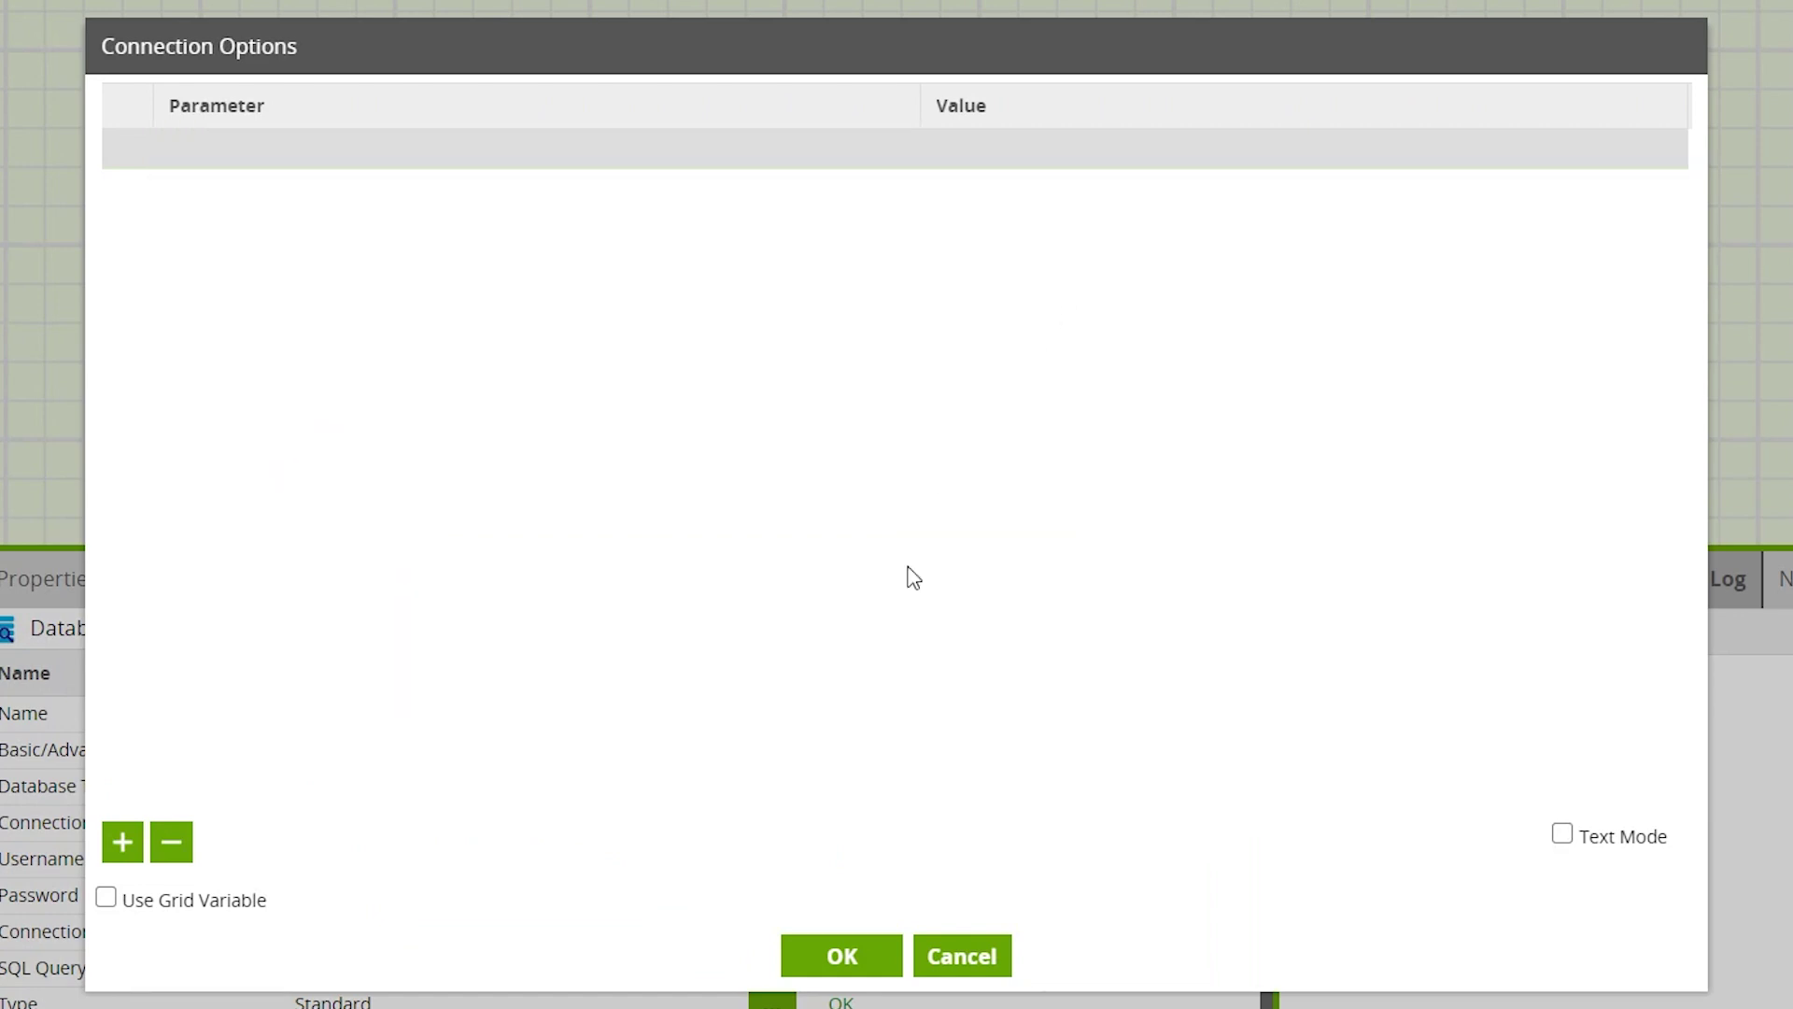
pyautogui.click(937, 958)
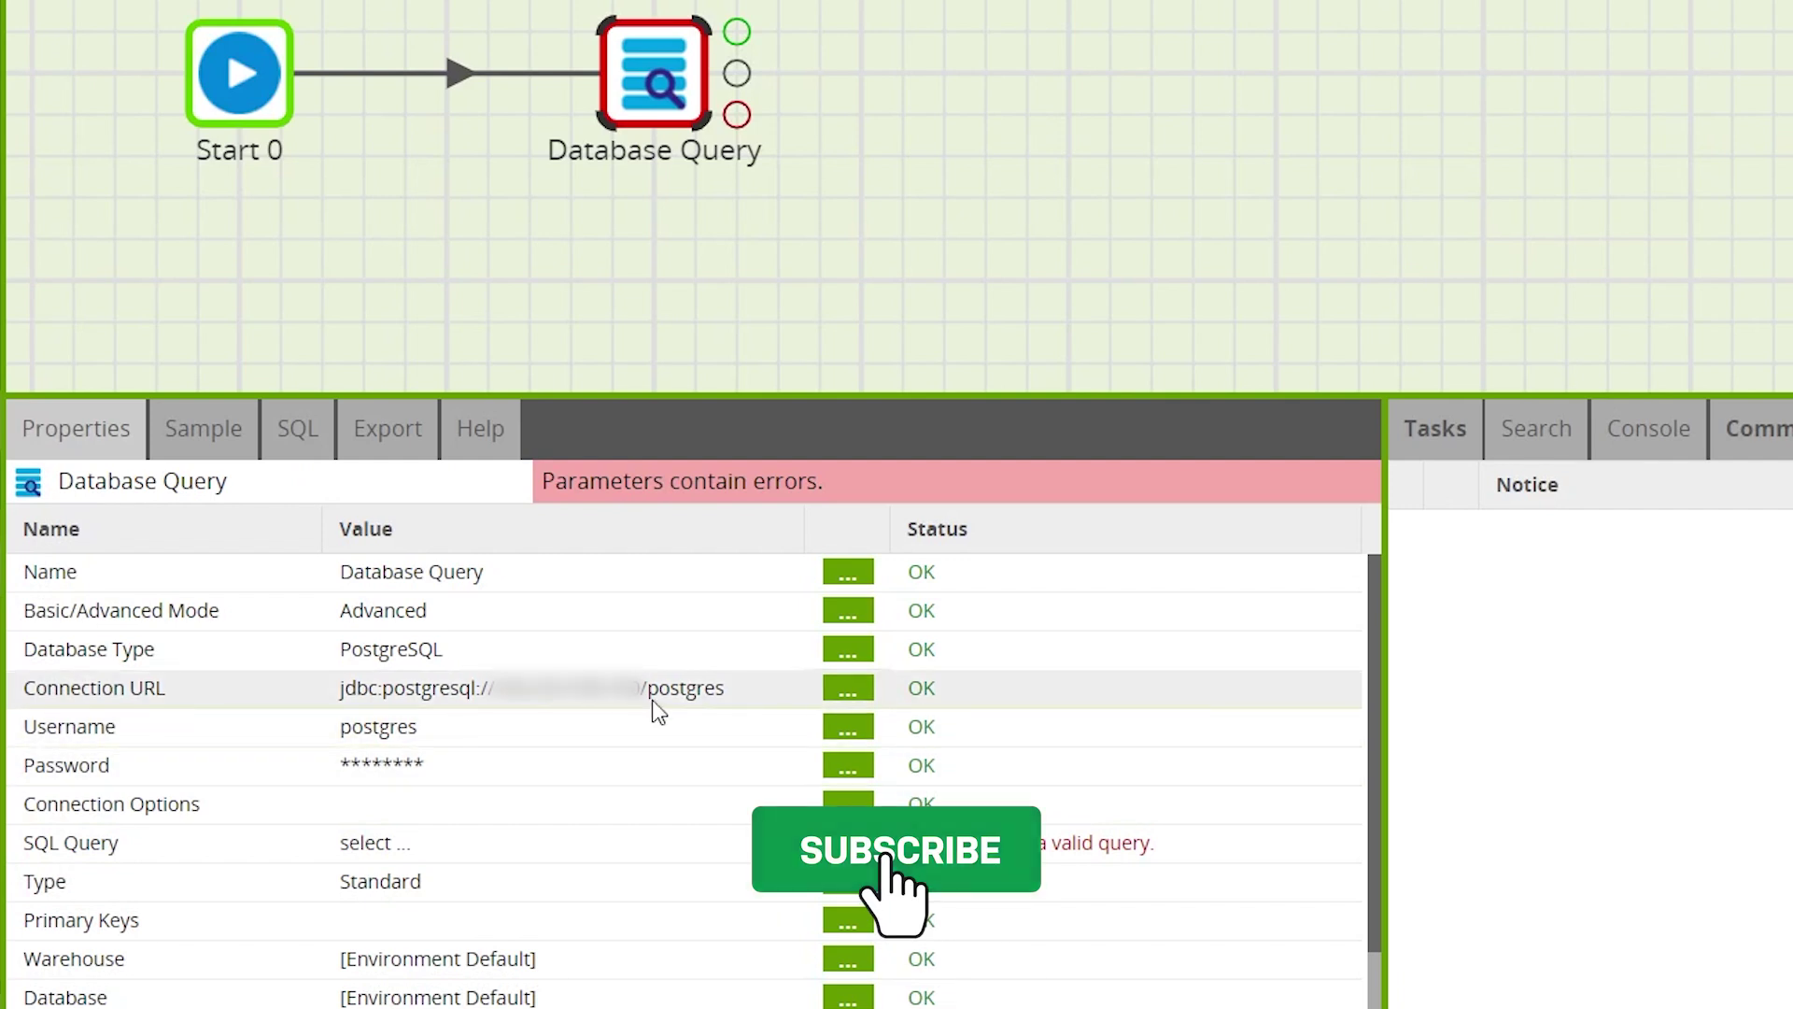
# Step: In the SQL Query editor, browse the public schema's tables and examine the columns of the flights table
pyautogui.click(389, 846)
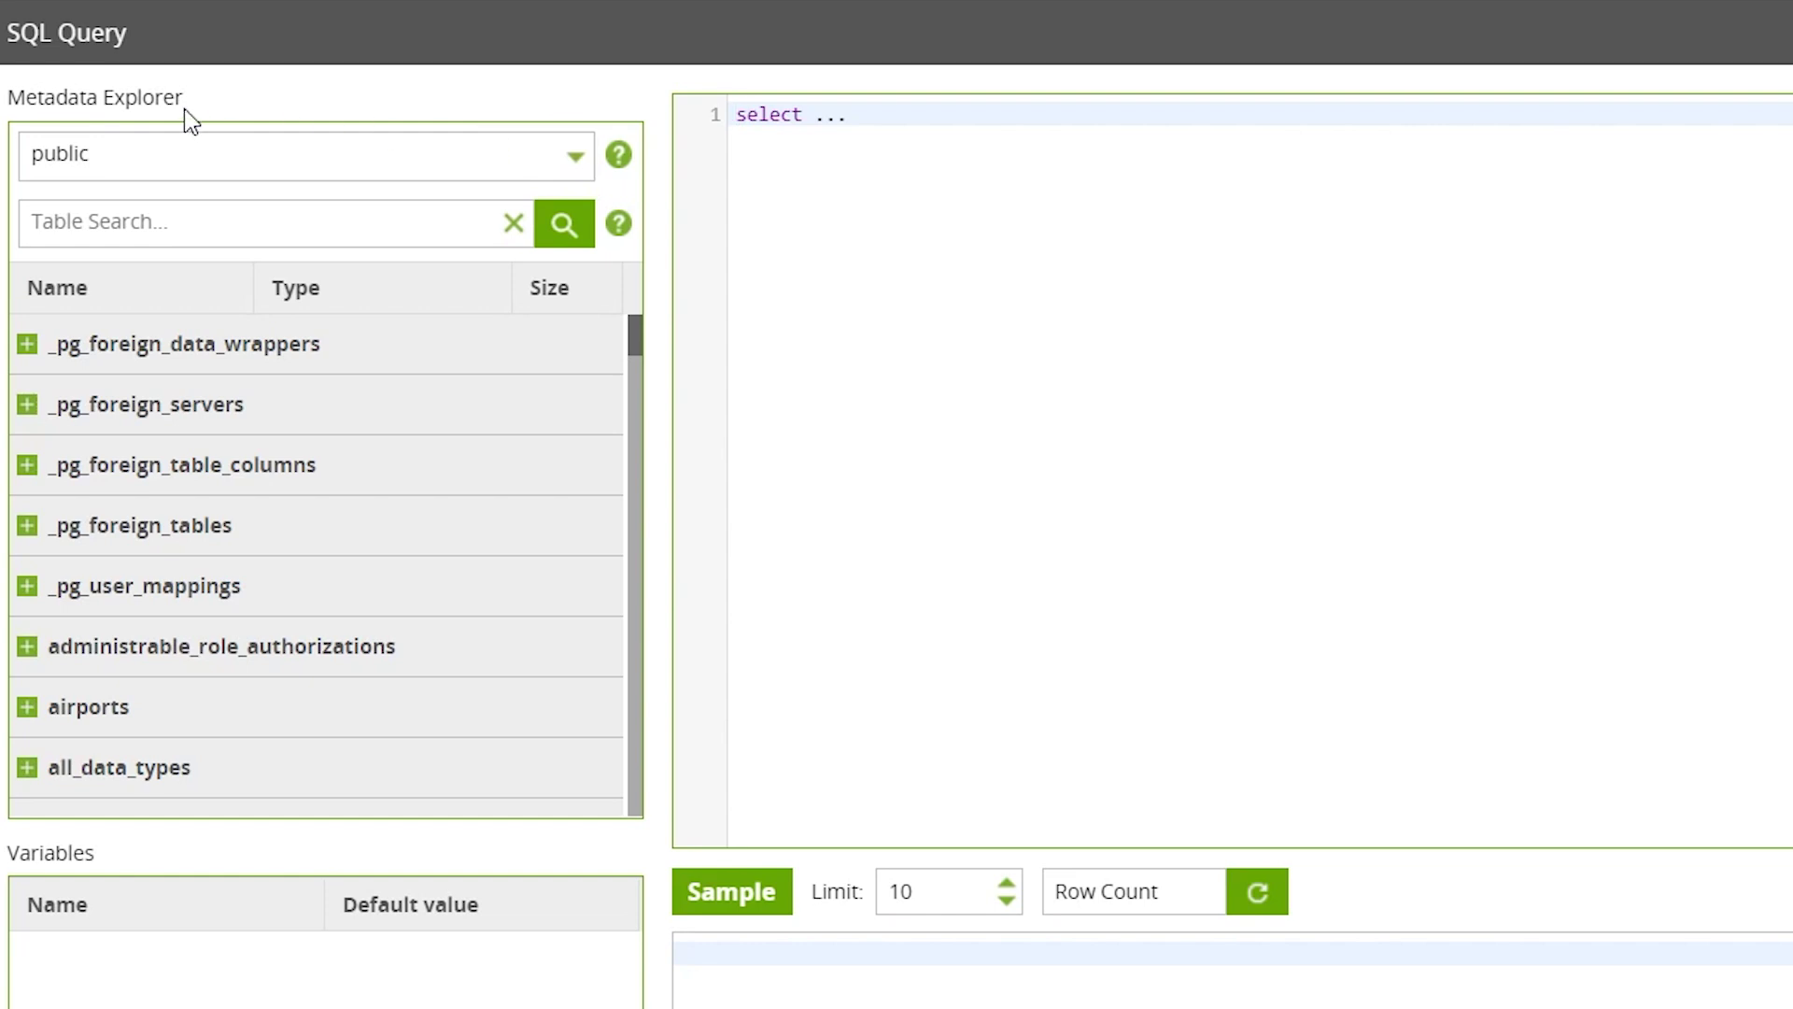
pyautogui.click(572, 161)
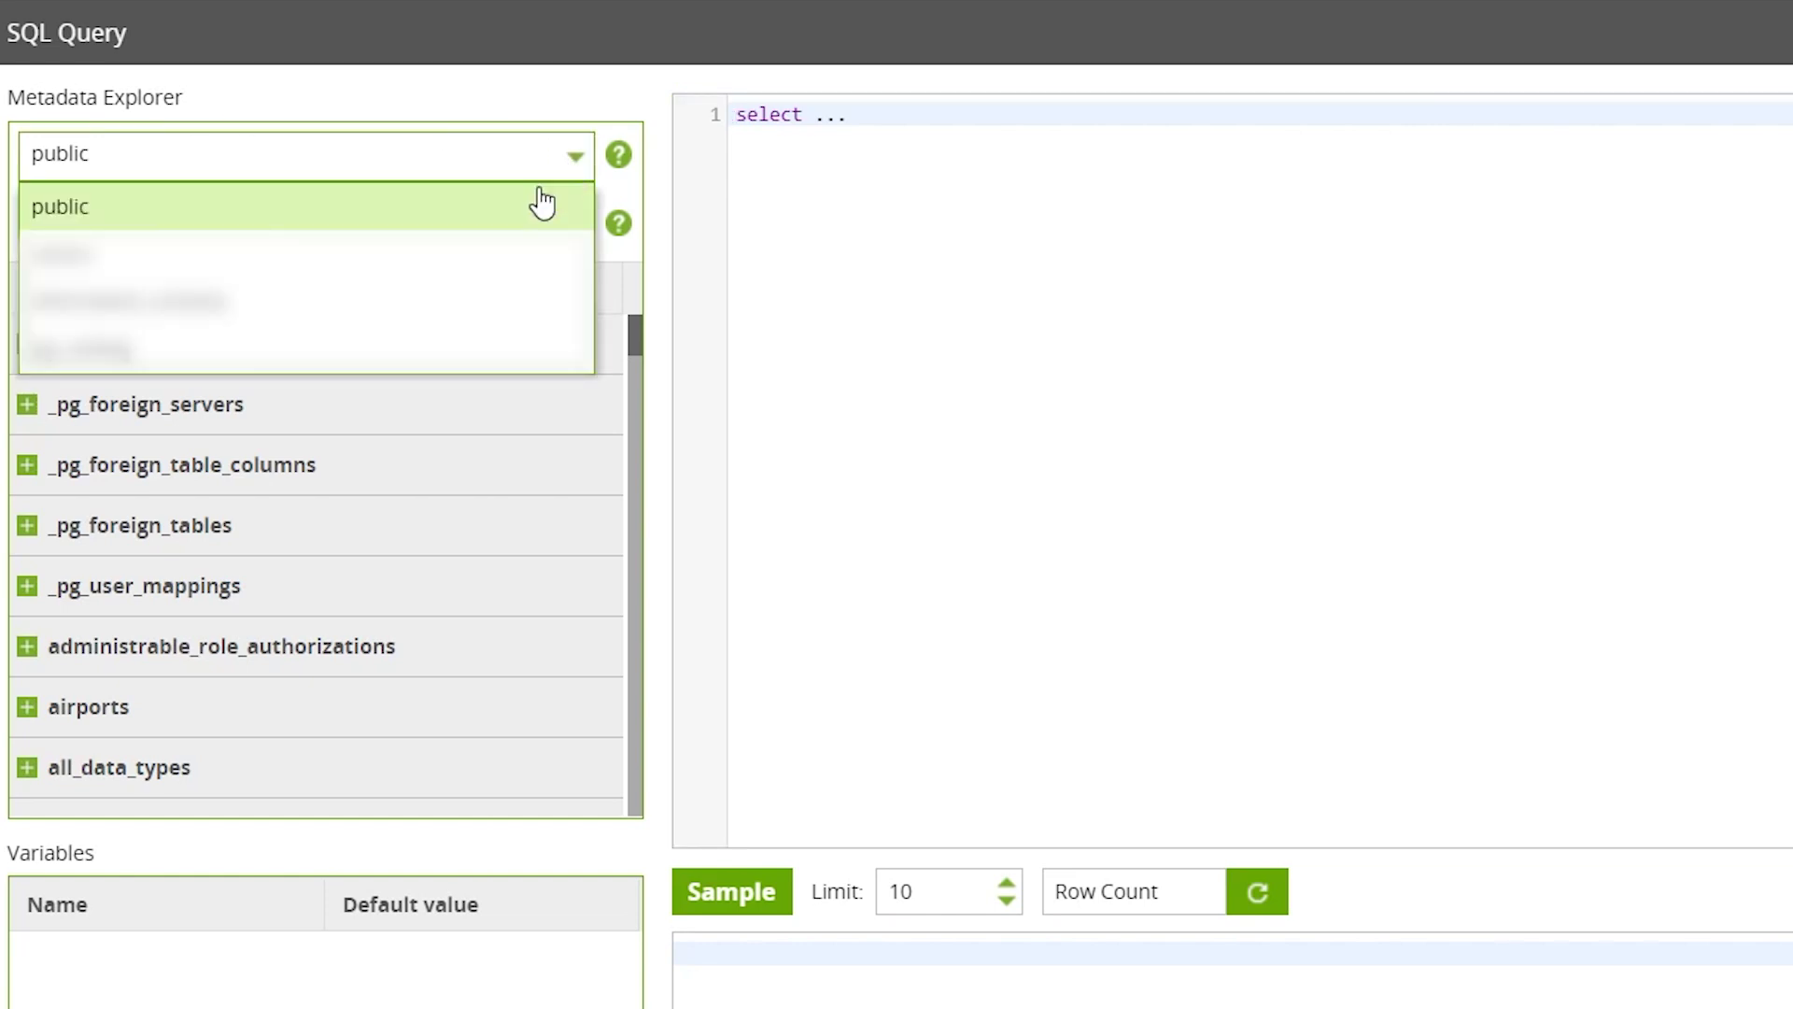
pyautogui.click(540, 203)
pyautogui.scroll(-5, 173, 467)
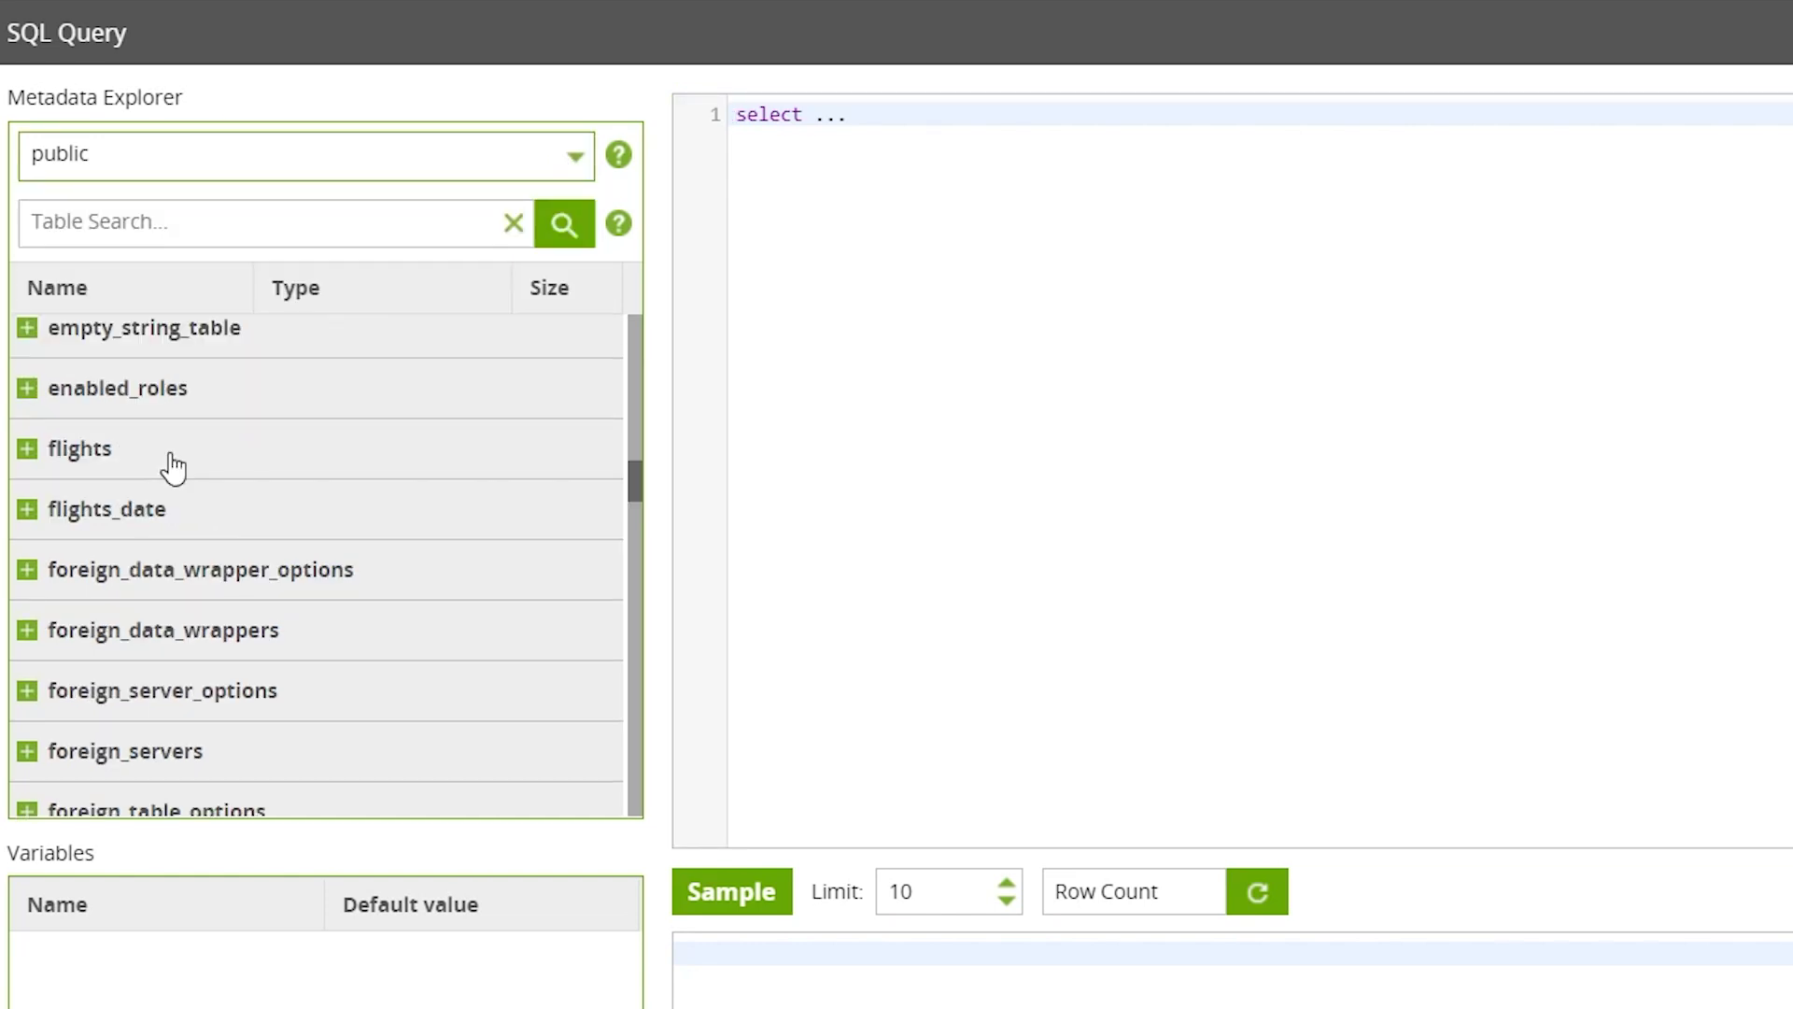
pyautogui.click(27, 449)
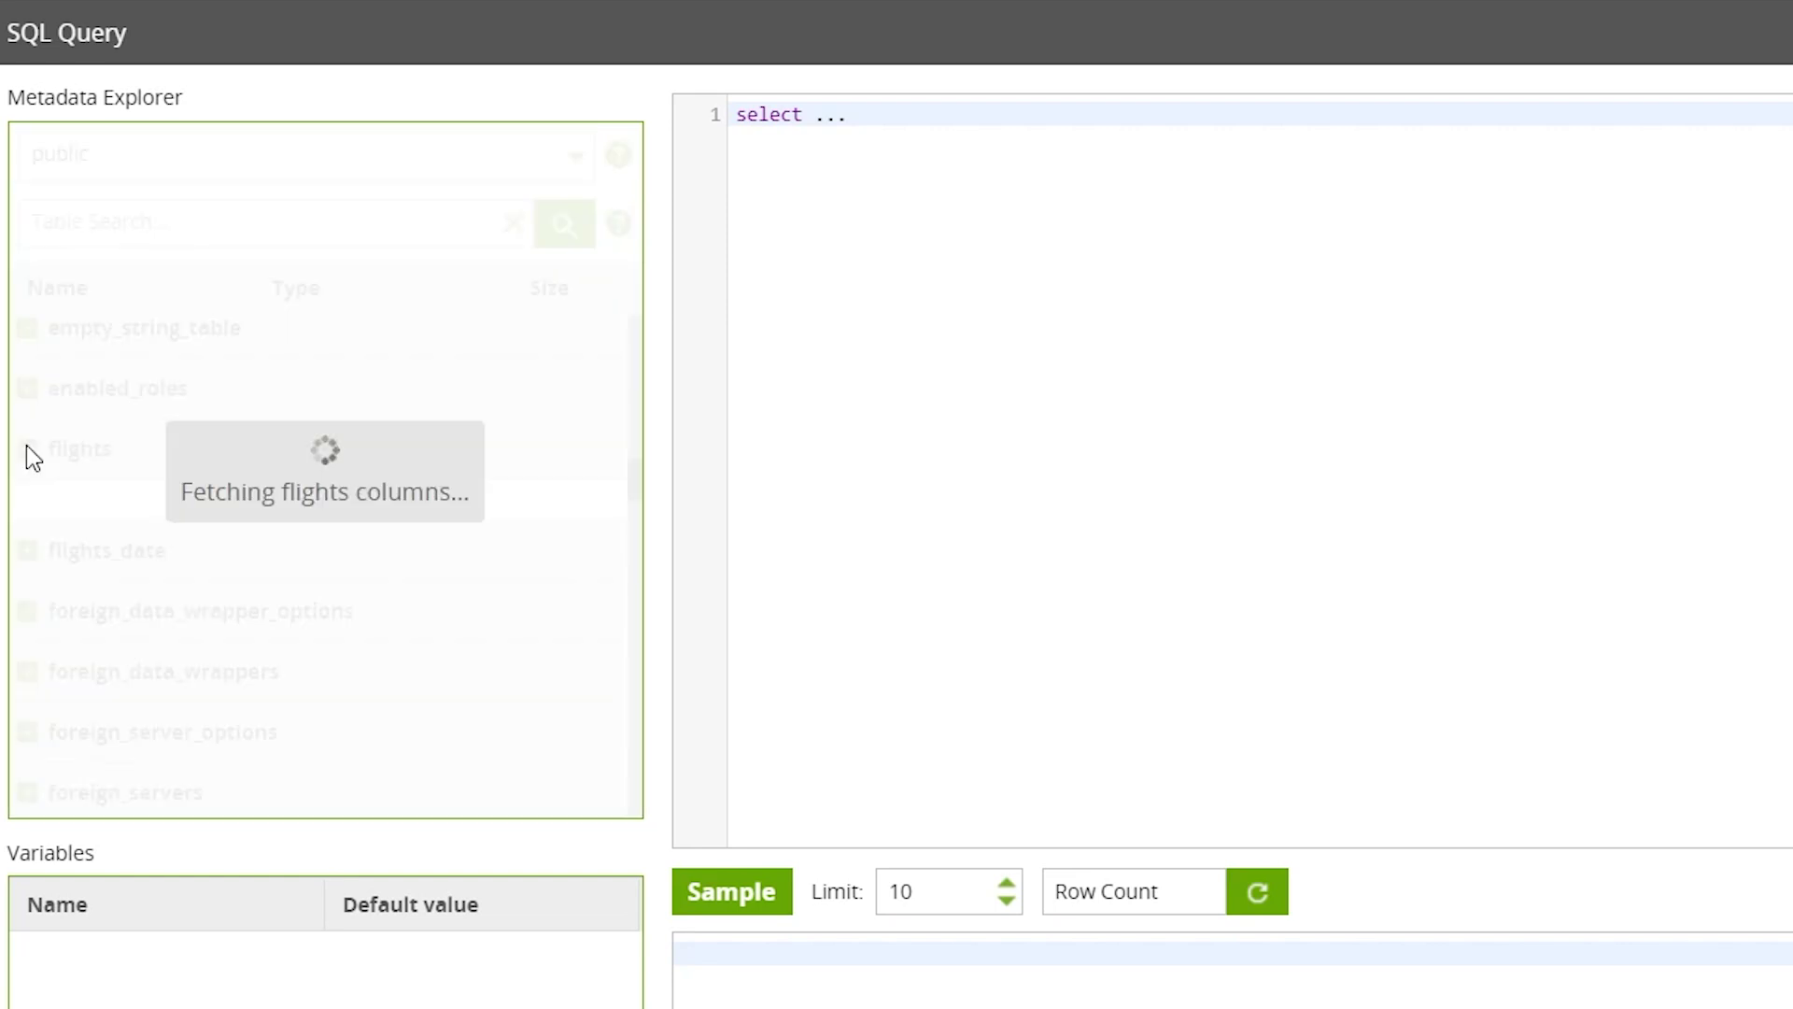
pyautogui.scroll(-5, 103, 588)
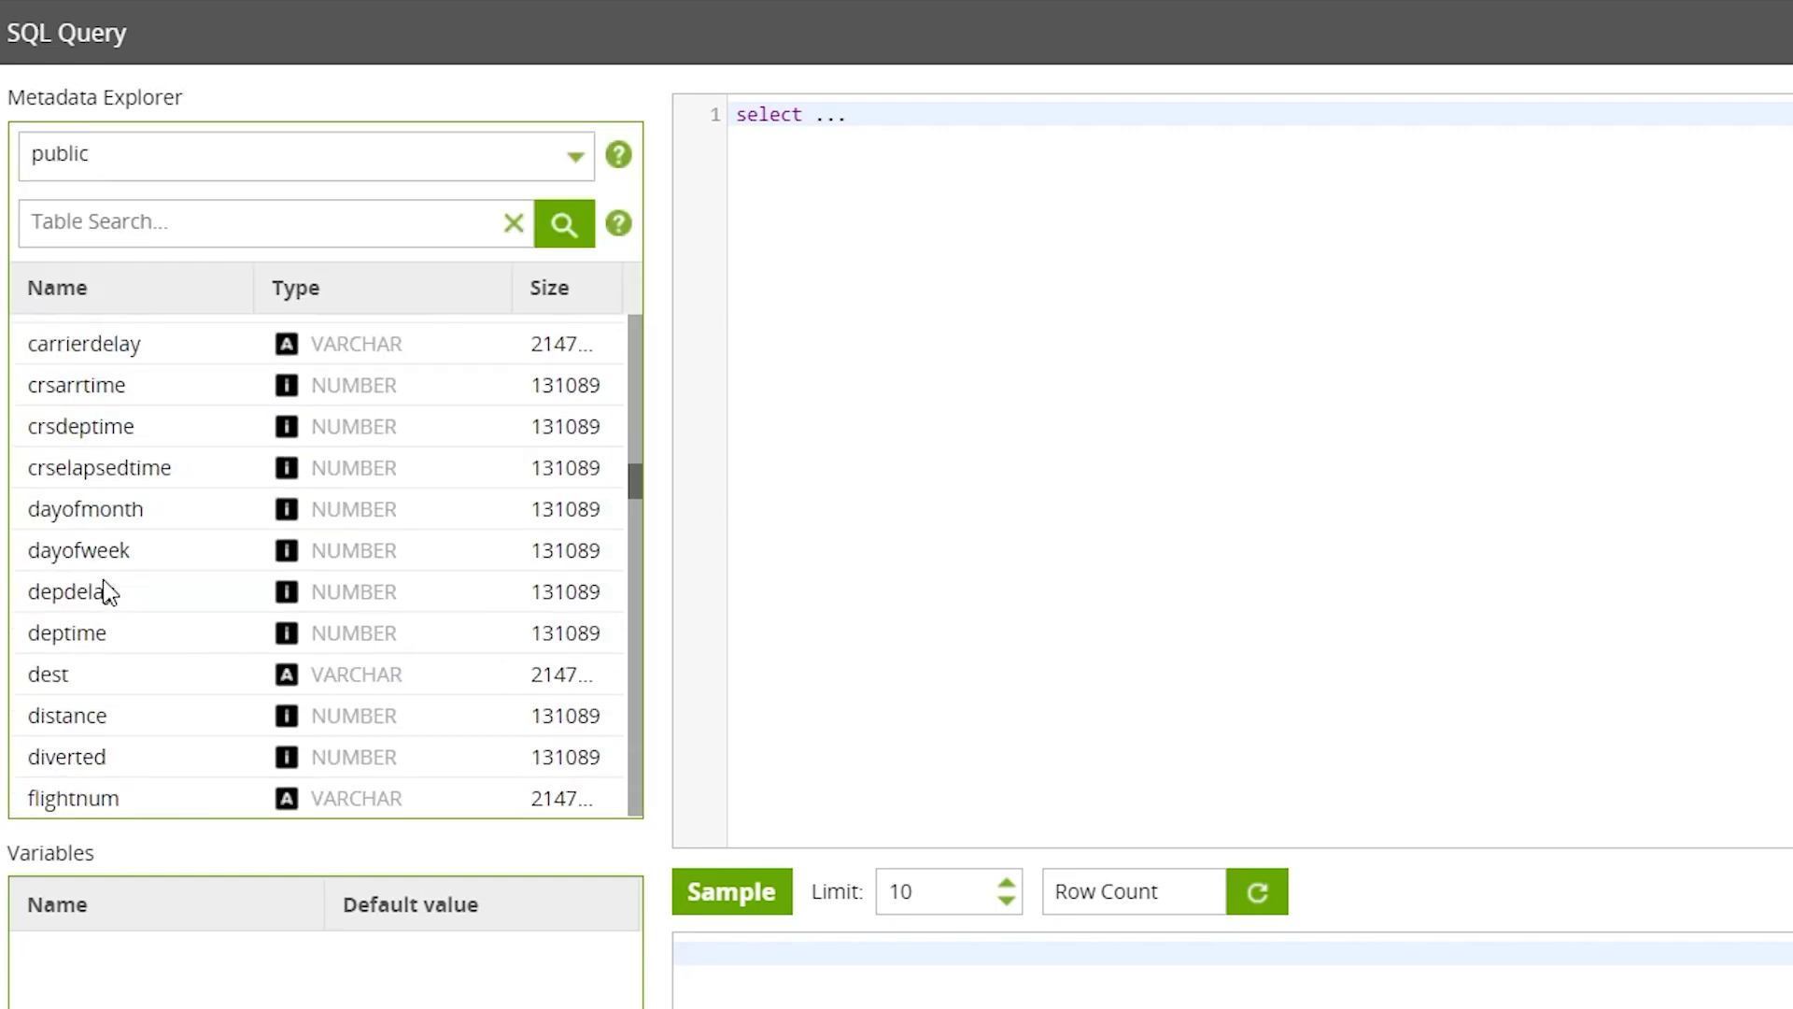
pyautogui.scroll(5, 103, 588)
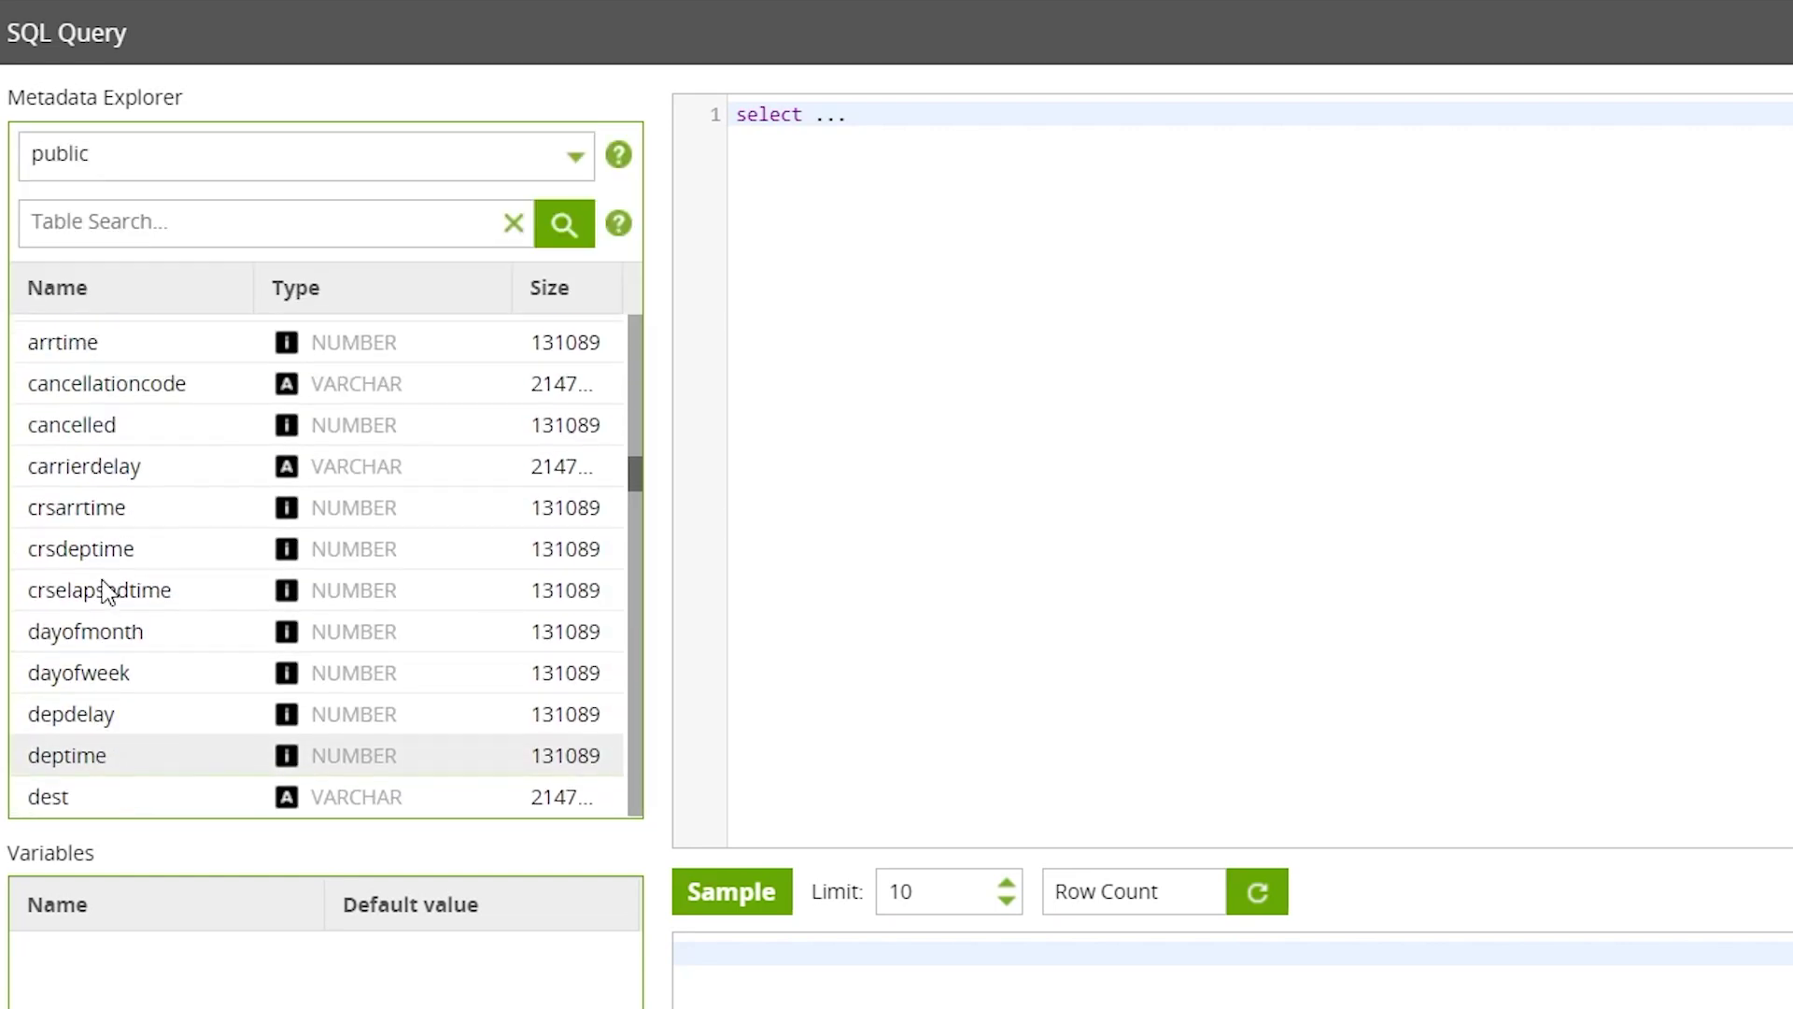
pyautogui.click(28, 448)
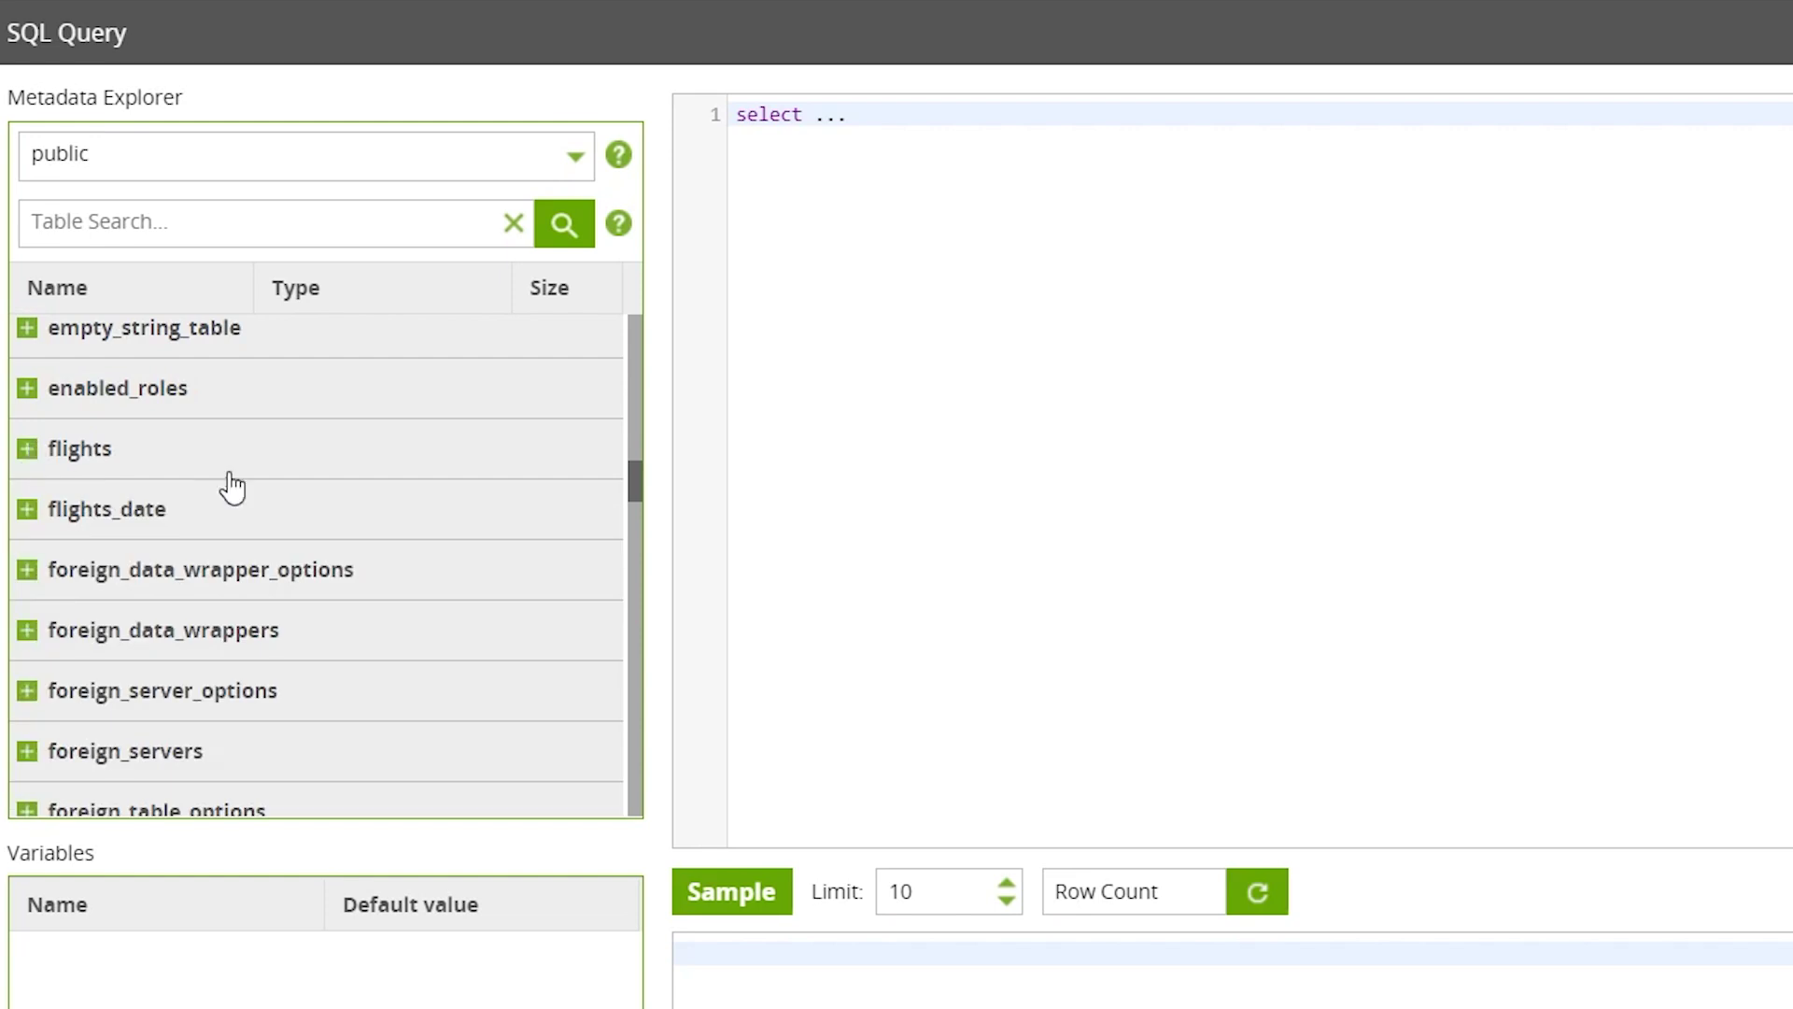
# Step: Replace the placeholder in the SQL query with a selection of all columns: select * from flights
pyautogui.click(859, 449)
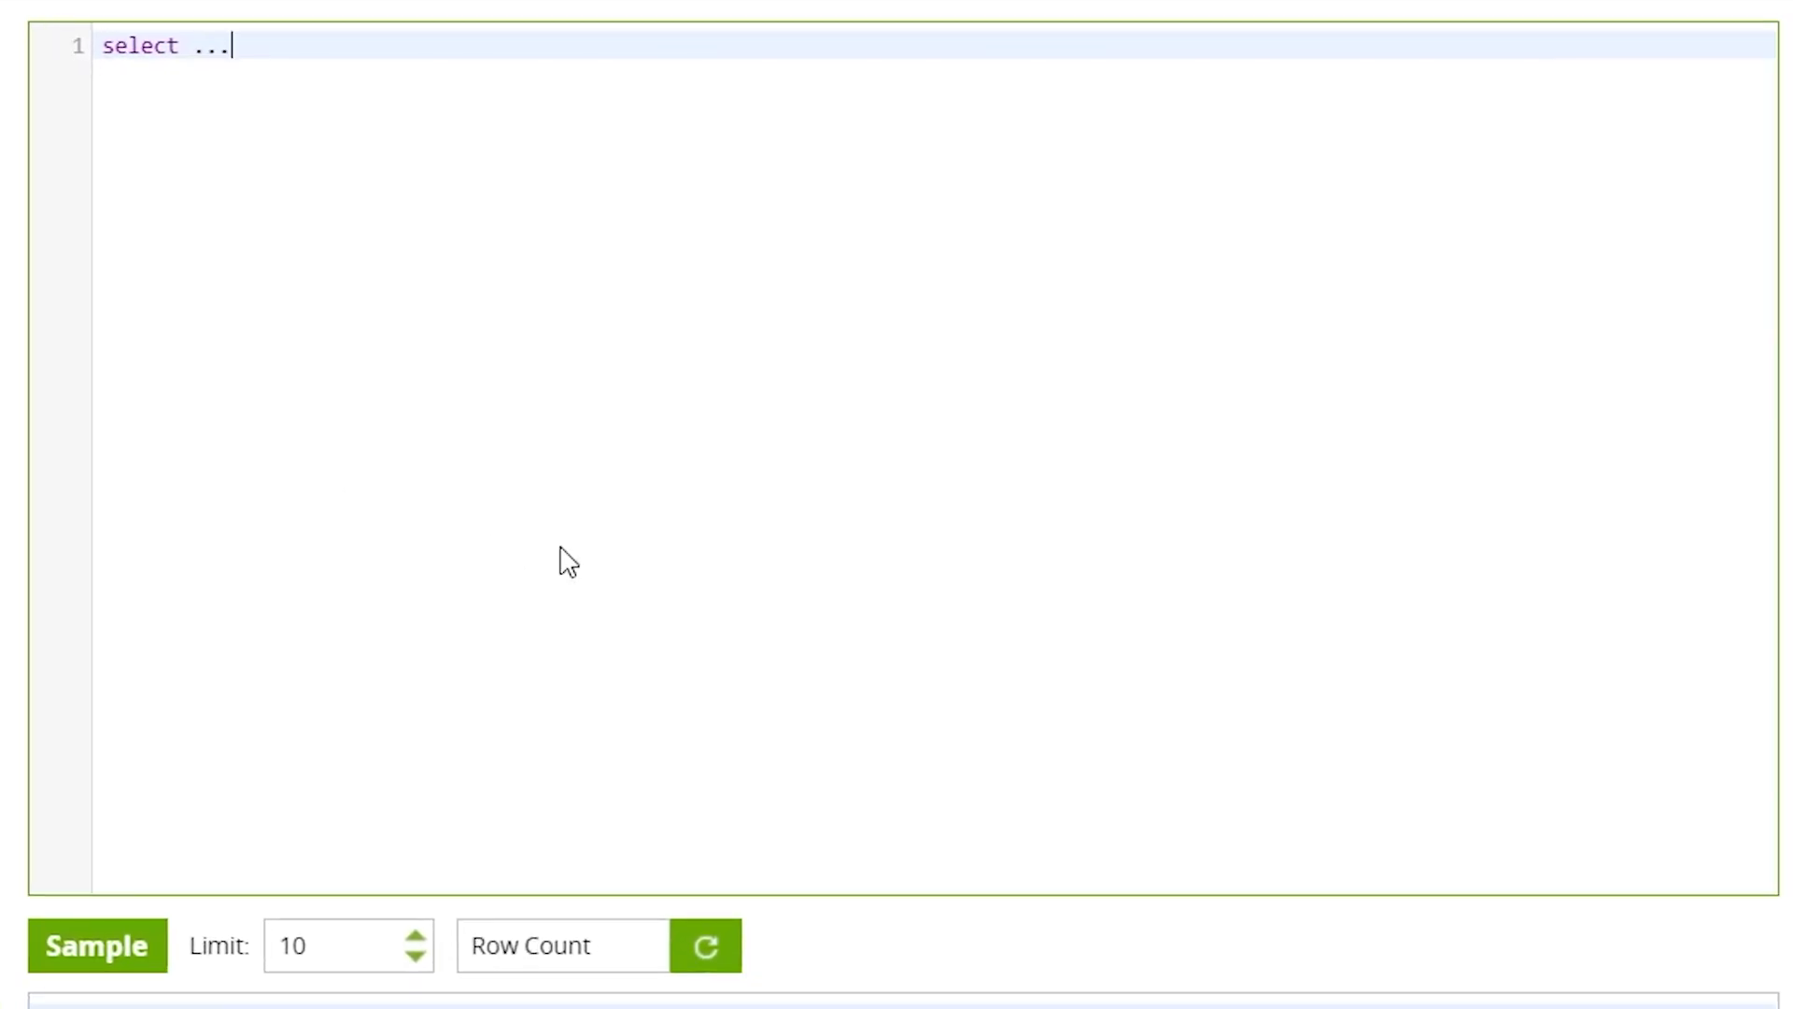
pyautogui.press('BackSpace')
pyautogui.press('BackSpace')
pyautogui.press('BackSpace')
pyautogui.write('* from flights')
# Step: Add the conditions where deptime > crsdeptime and year = 2005; to the flights query, and sample its data
pyautogui.press('Return')
pyautogui.write('where d')
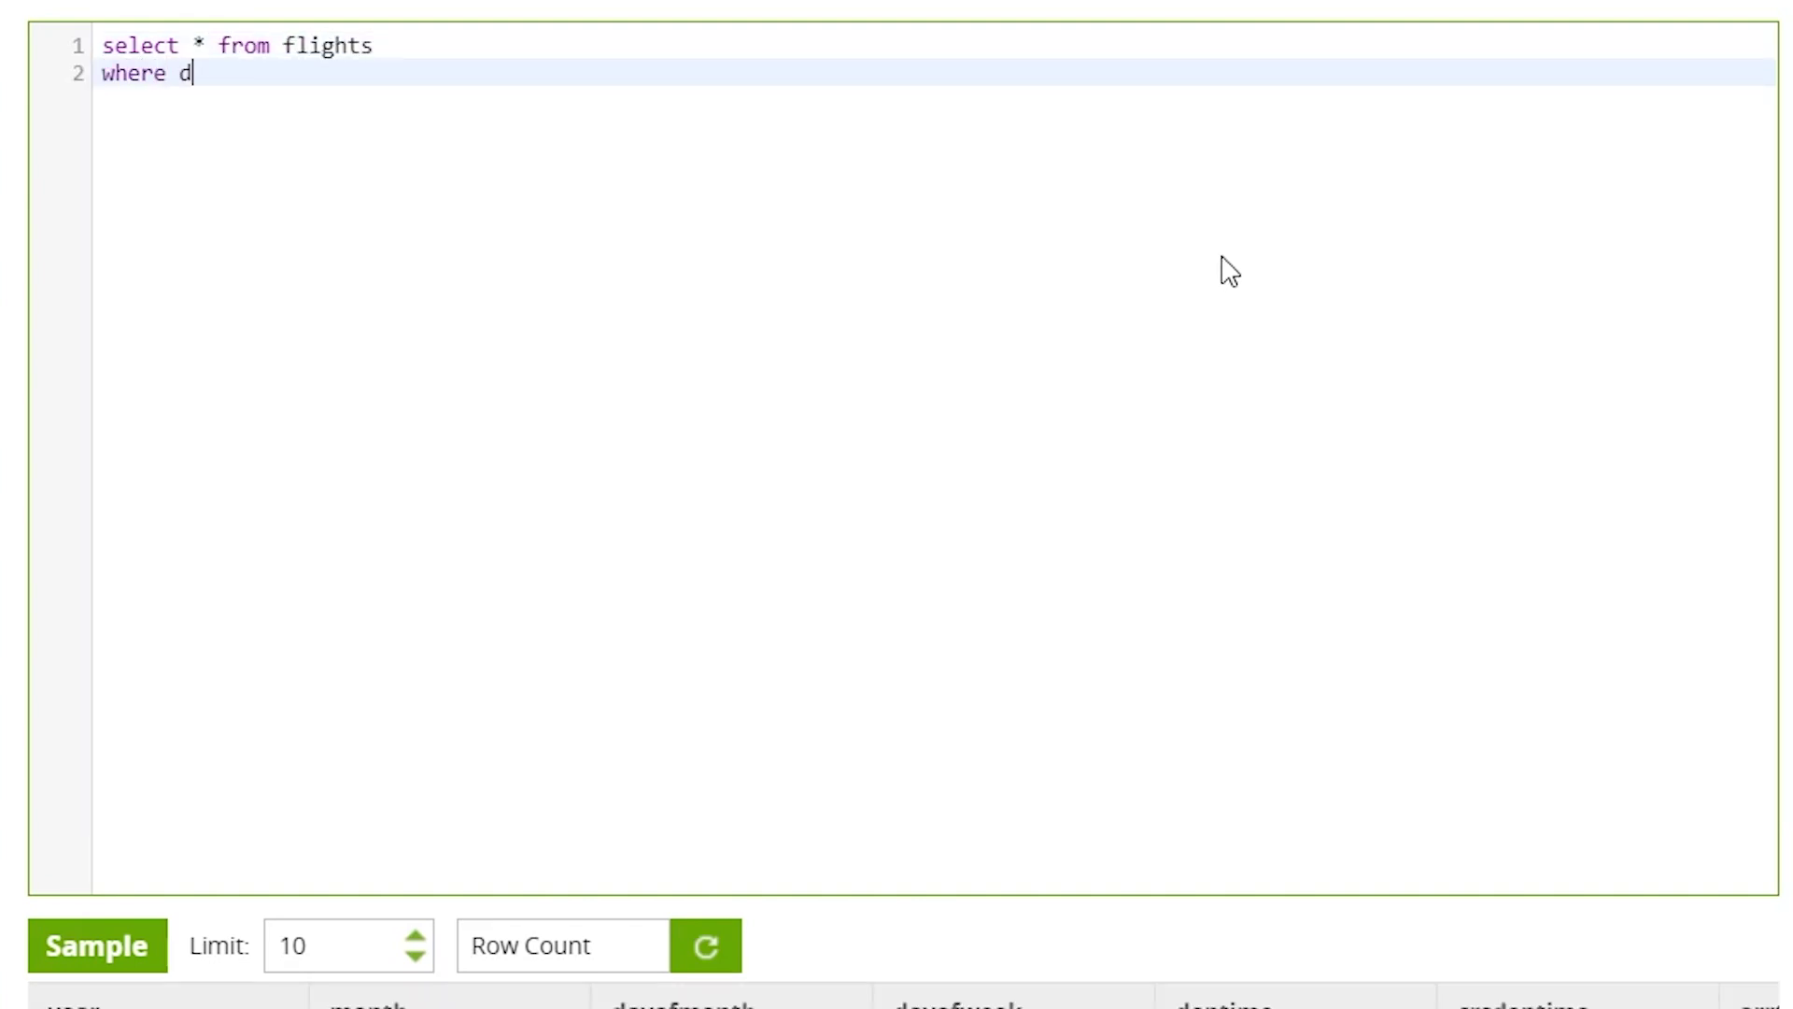
pyautogui.write('eptime > crsdeptime')
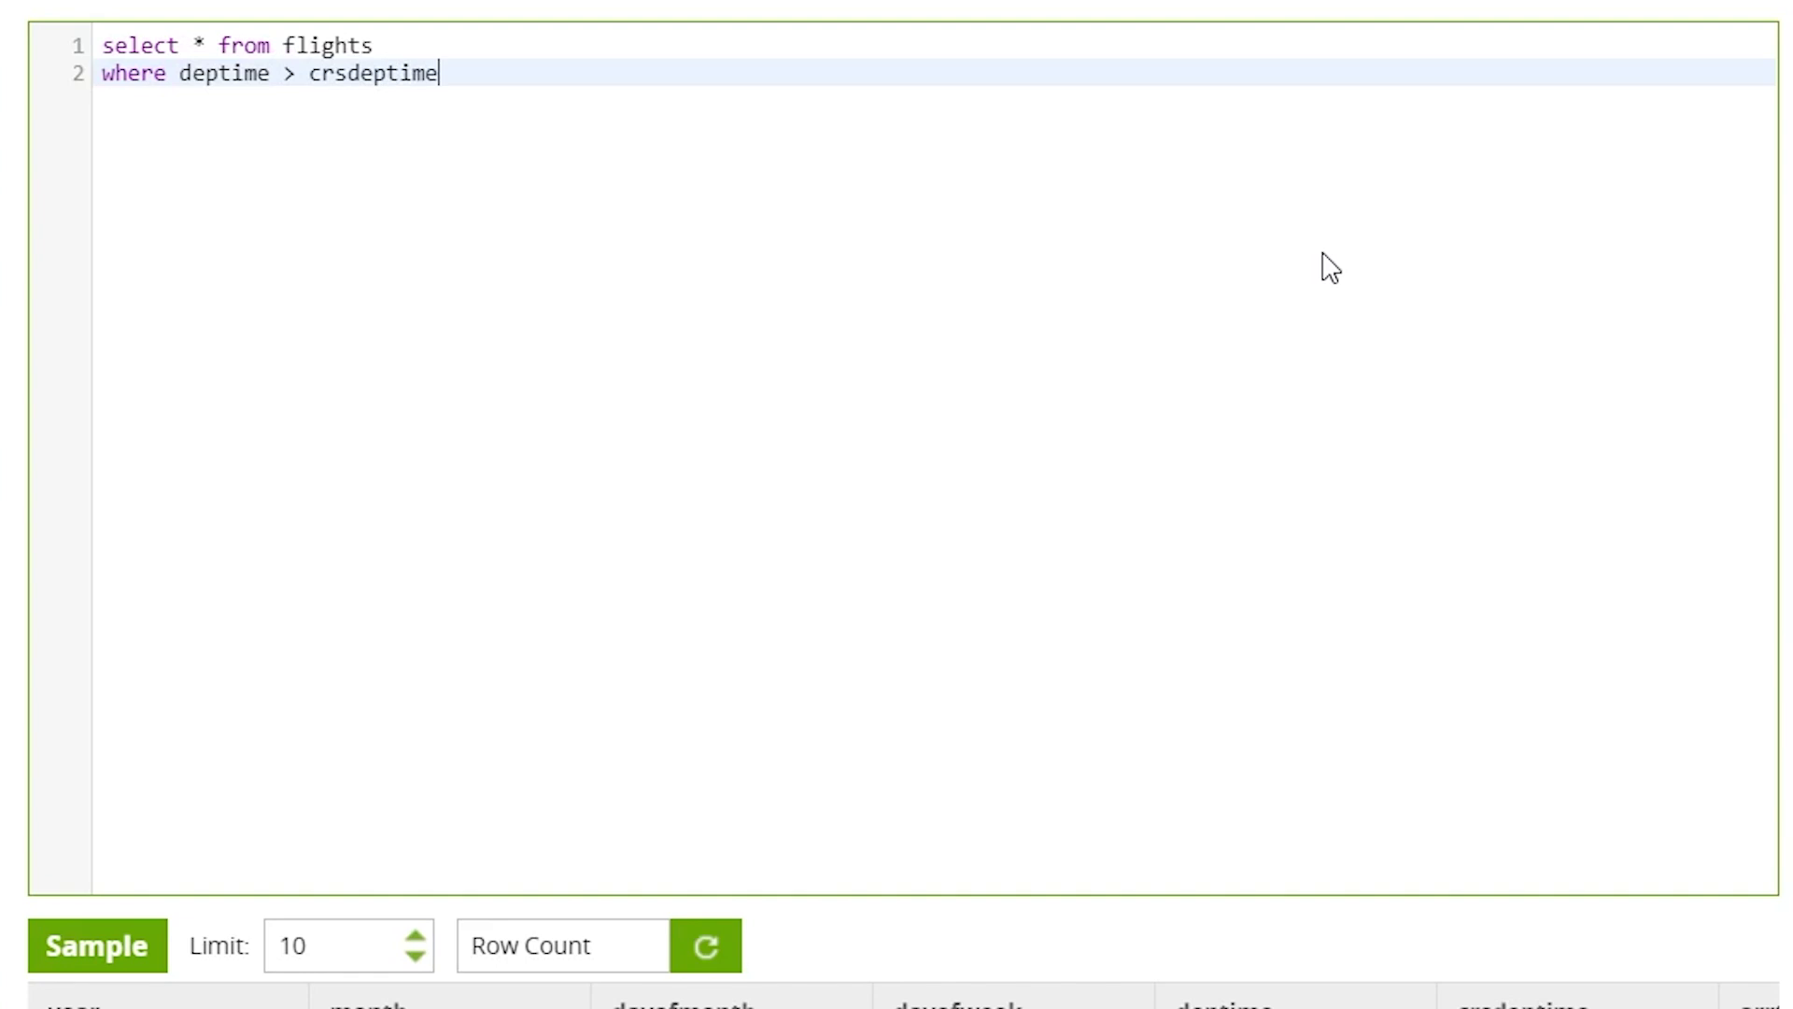
pyautogui.press('Return')
pyautogui.write('and year = 2')
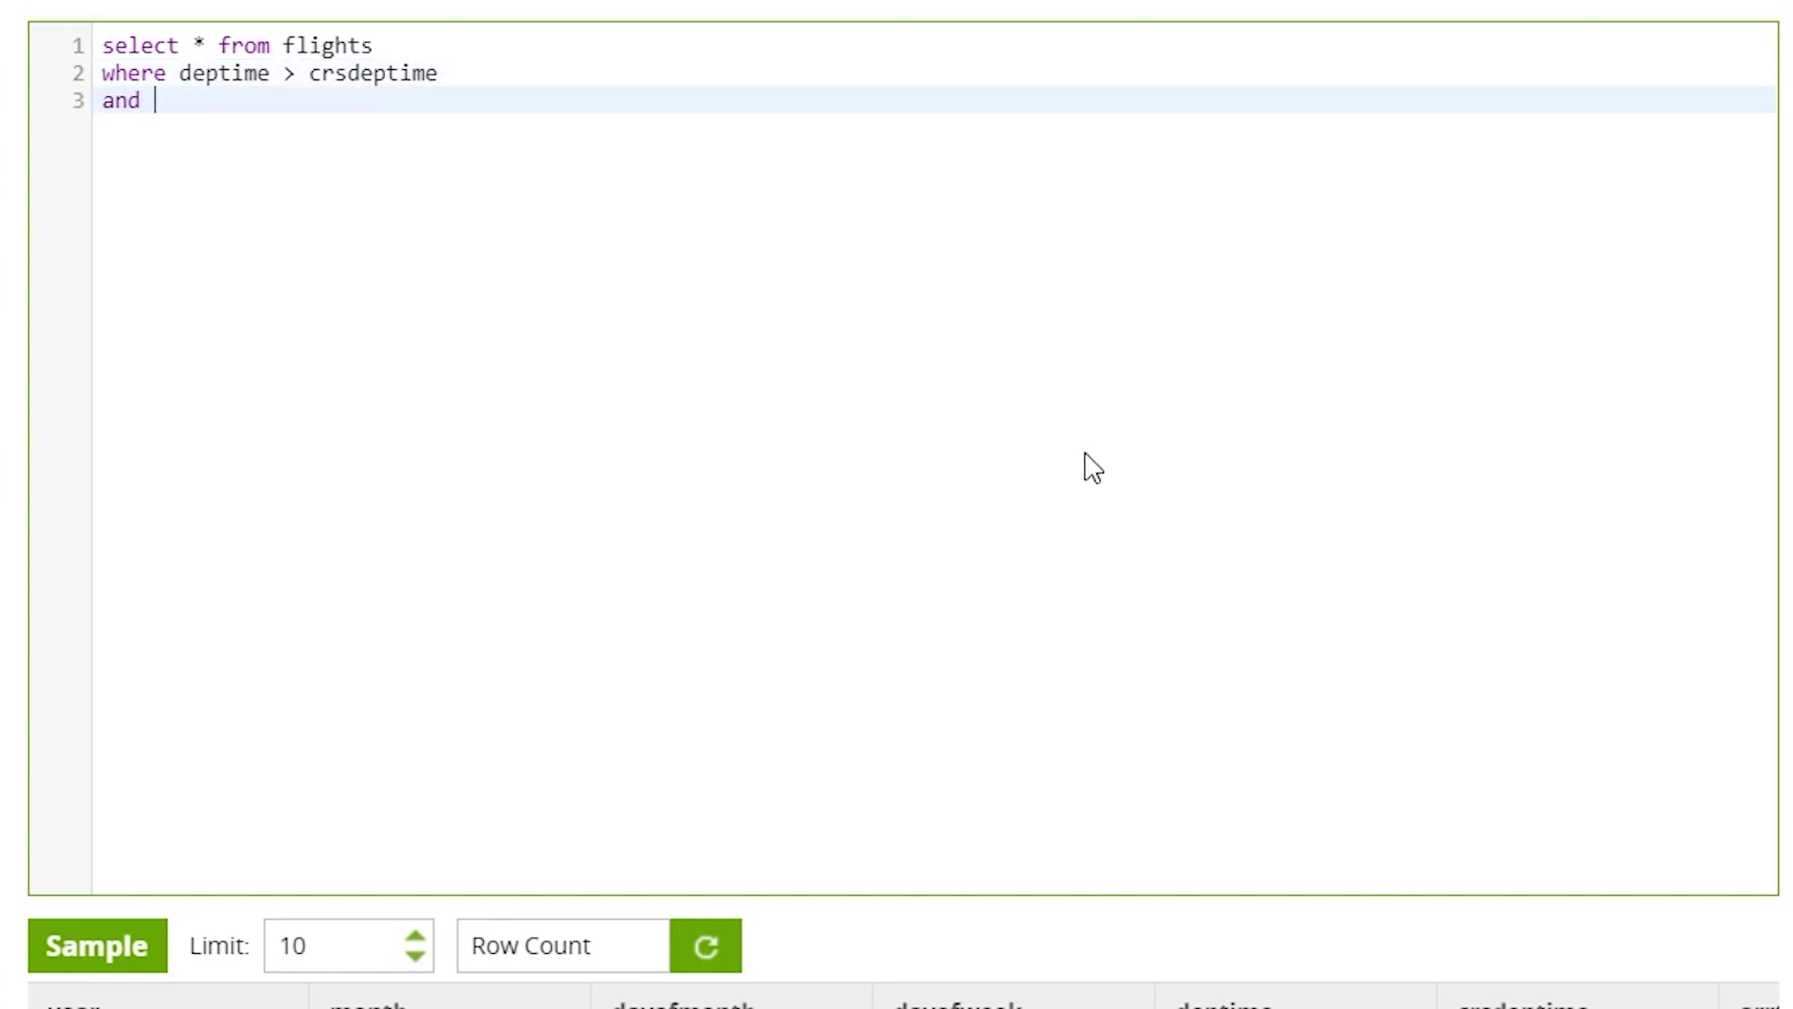
pyautogui.write('005;')
pyautogui.click(109, 958)
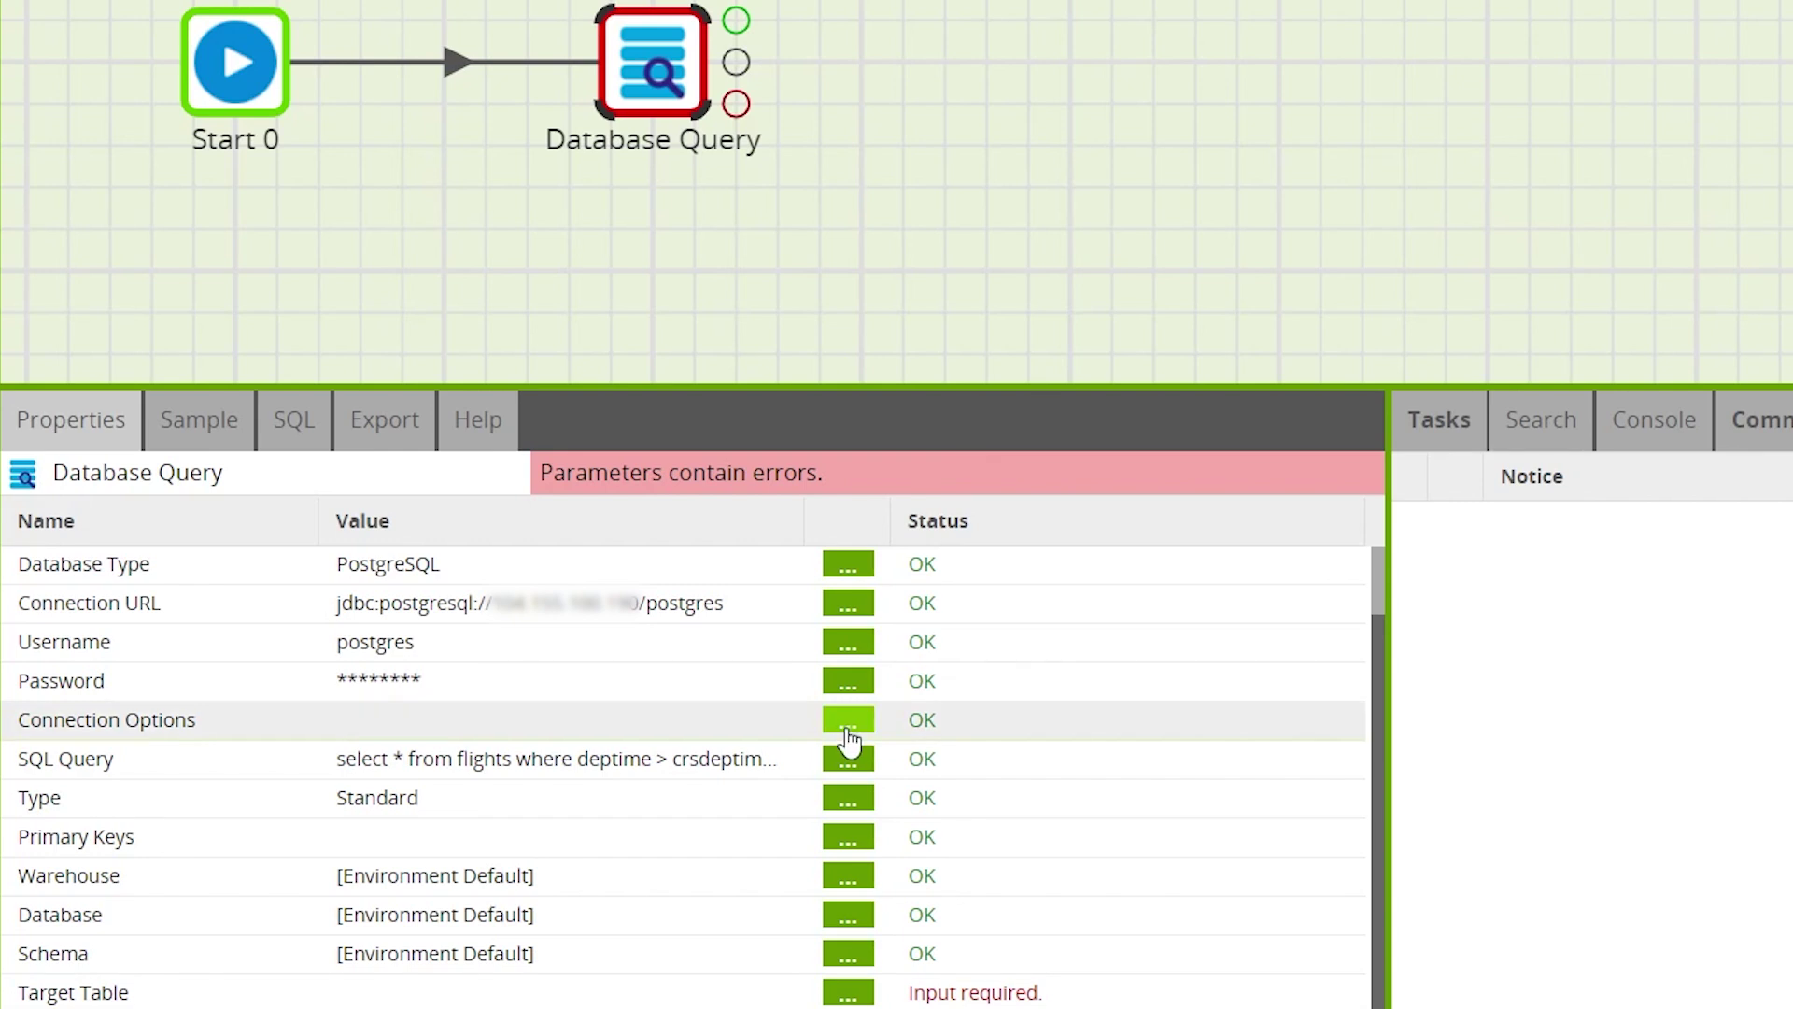
# Step: Set the Database Query component's Target Table to dbq_flights
pyautogui.click(598, 996)
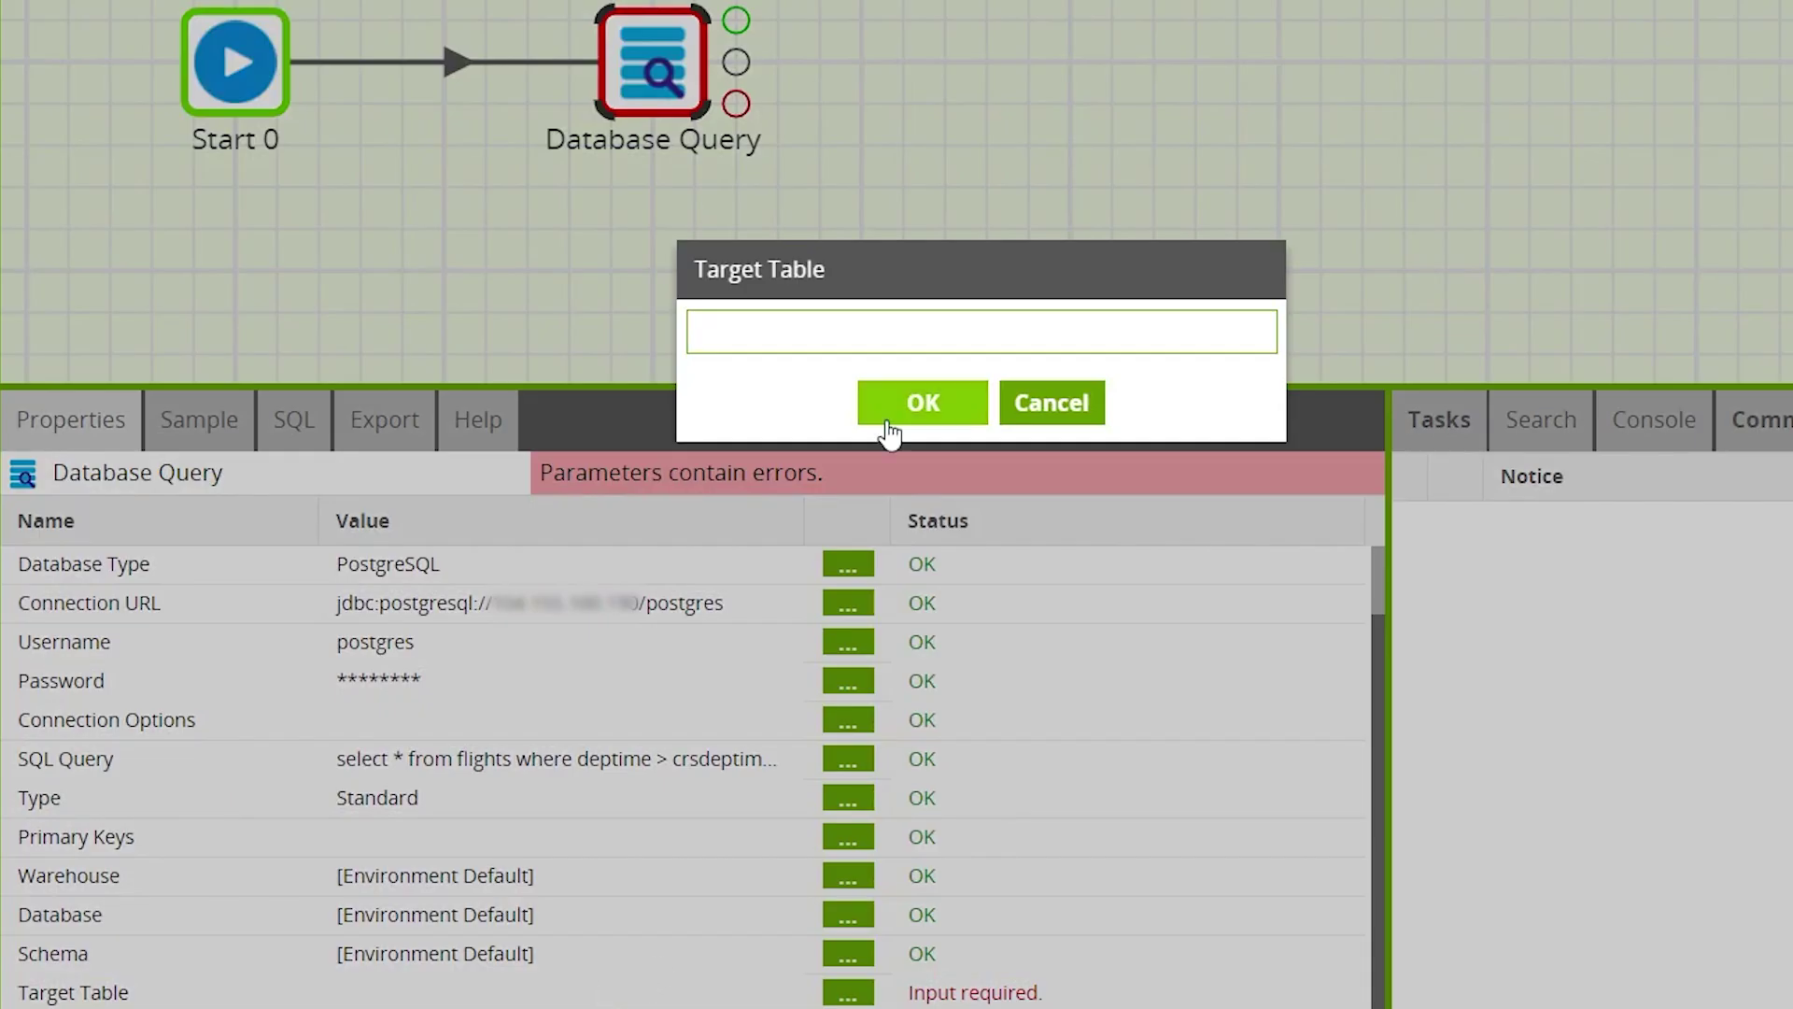
pyautogui.write('dbq')
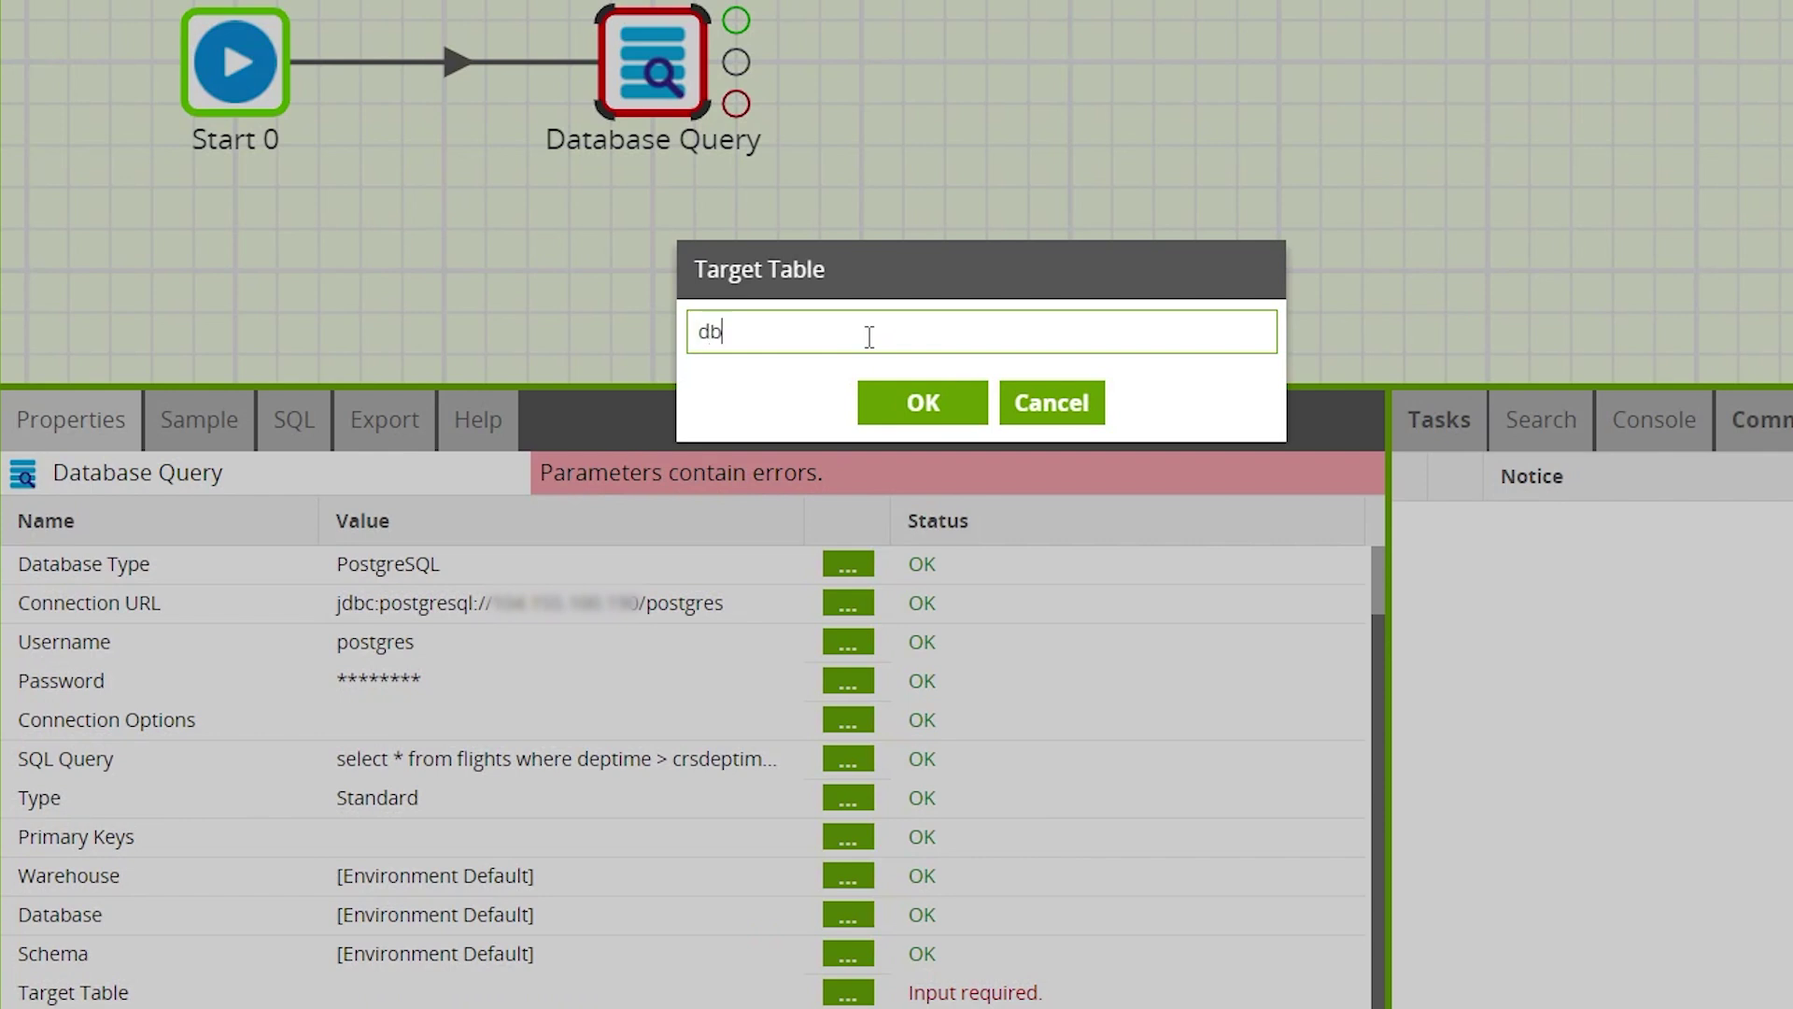
pyautogui.write('_flights')
pyautogui.click(905, 402)
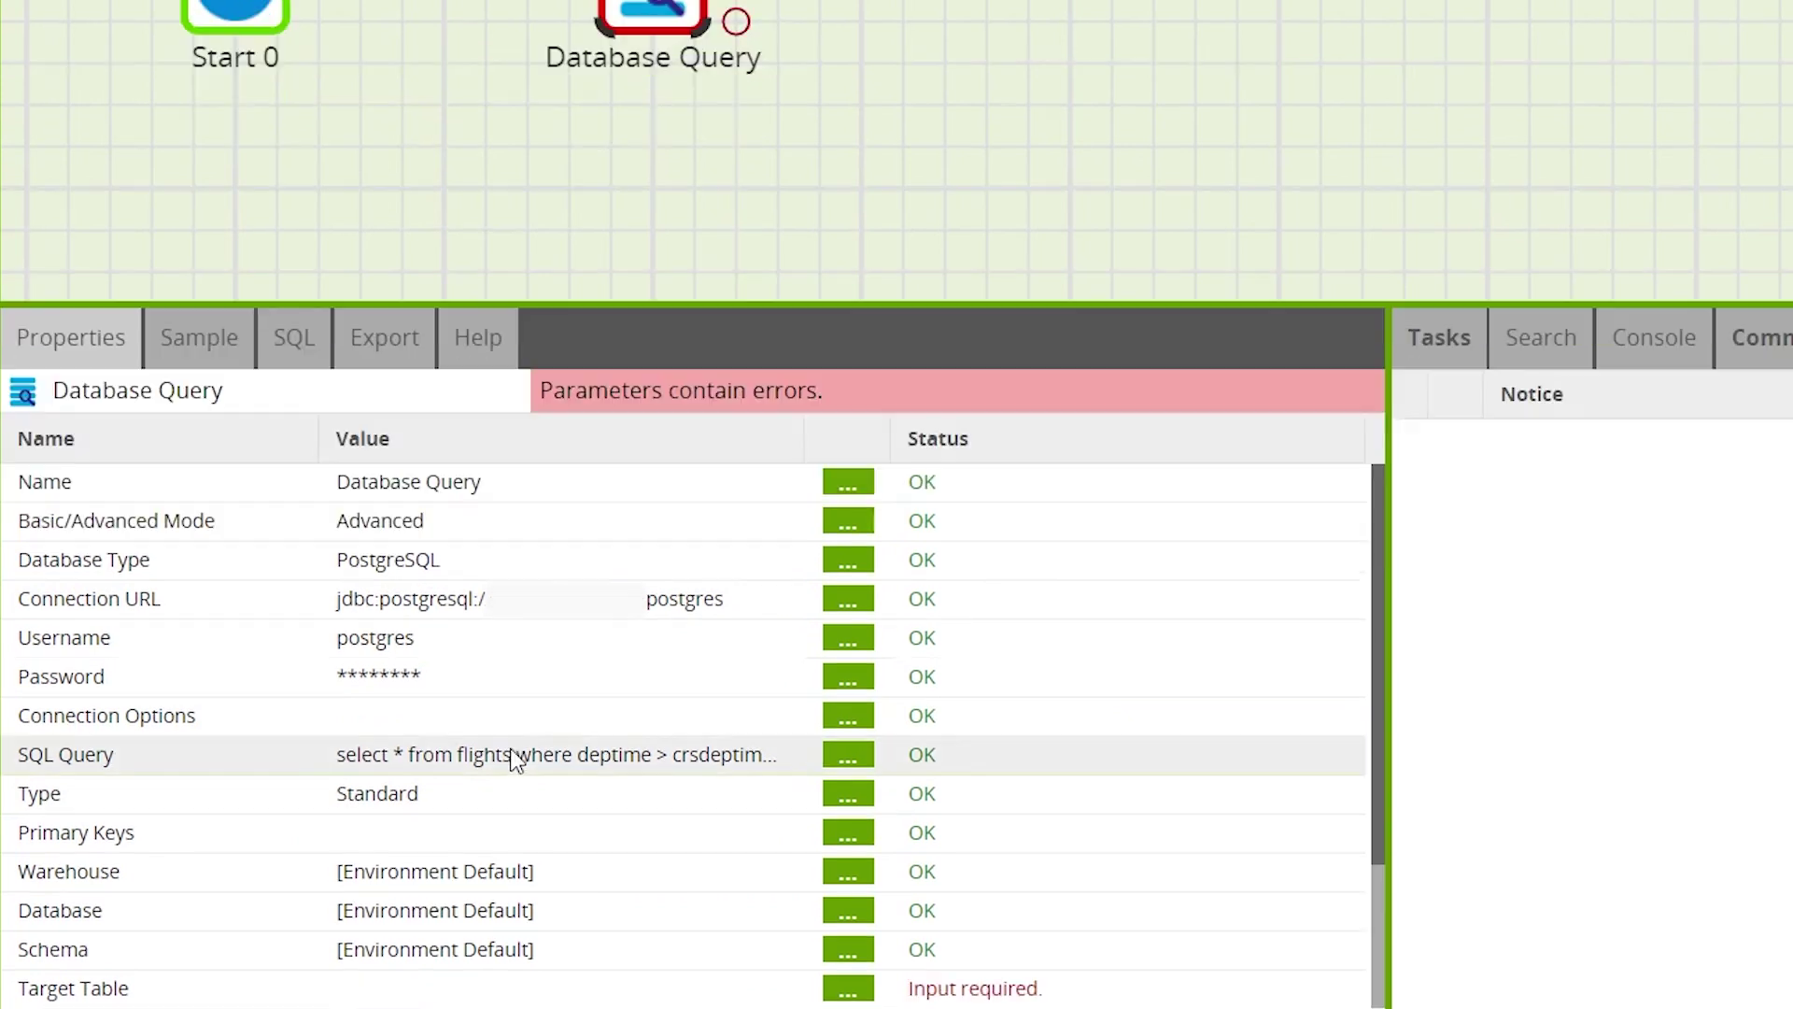
# Step: Set the Database Query component's Staging property to Snowflake Managed
pyautogui.scroll(-2, 517, 765)
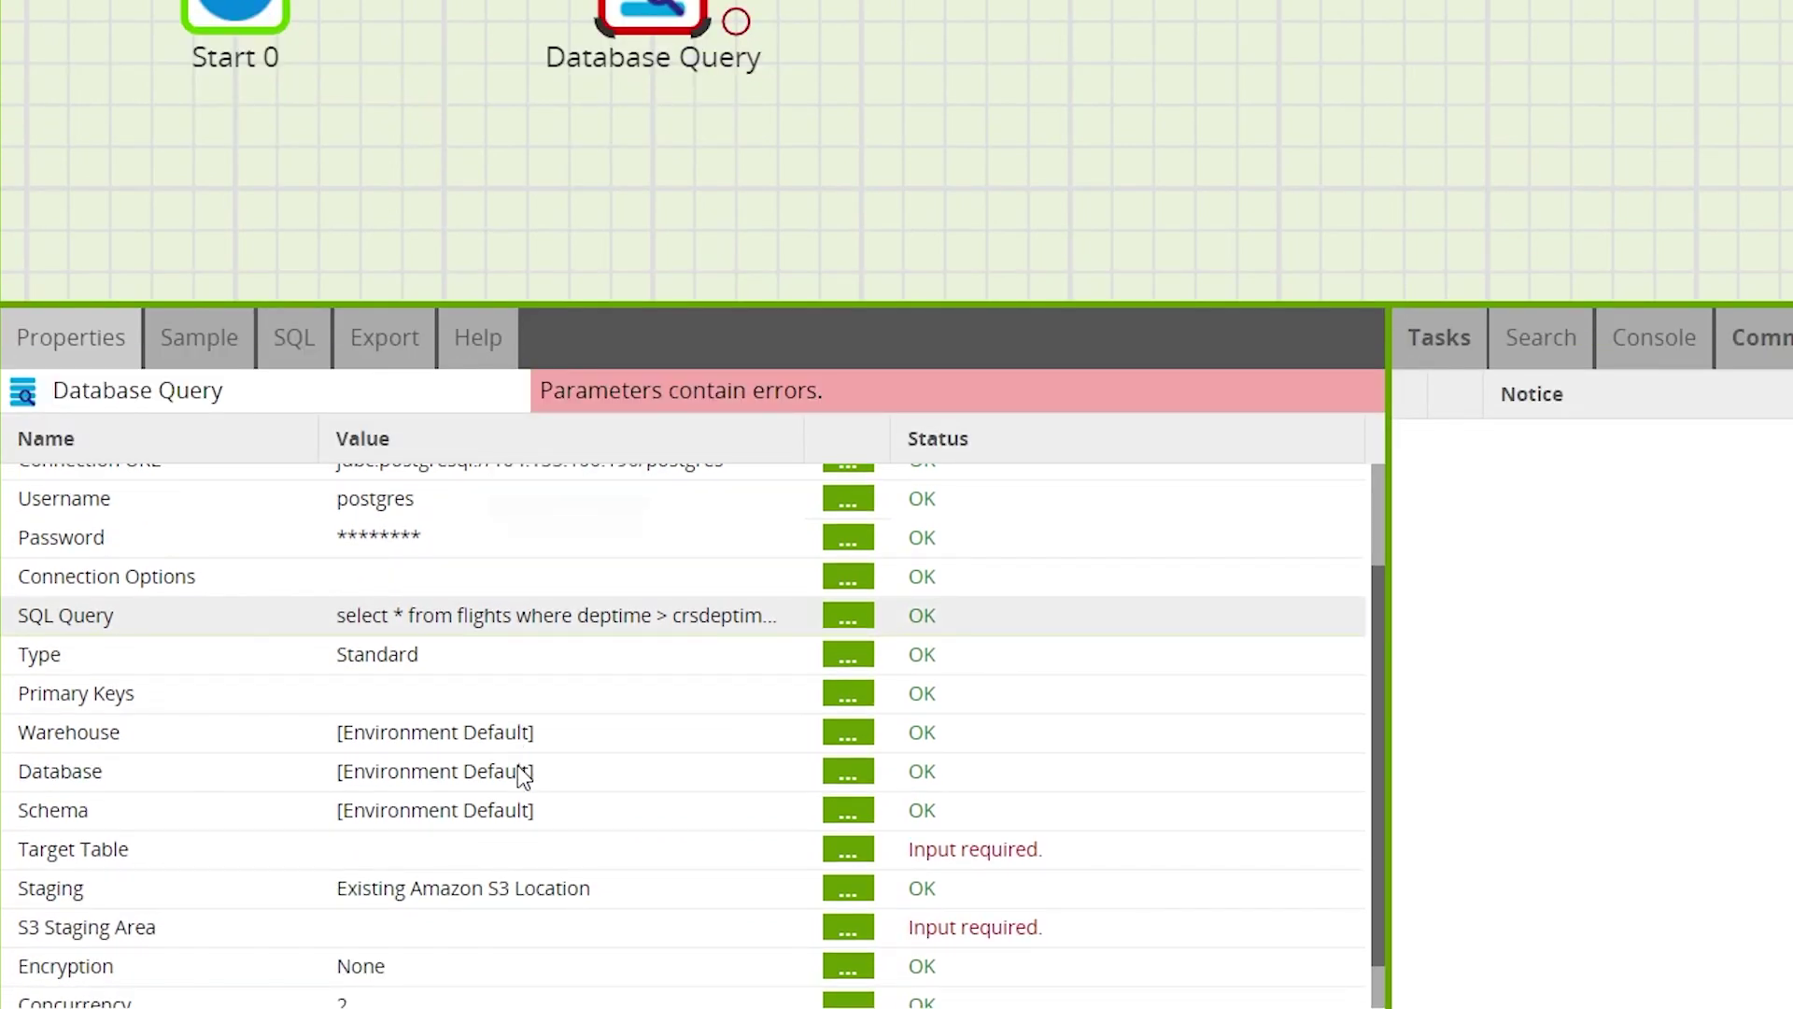
pyautogui.click(509, 892)
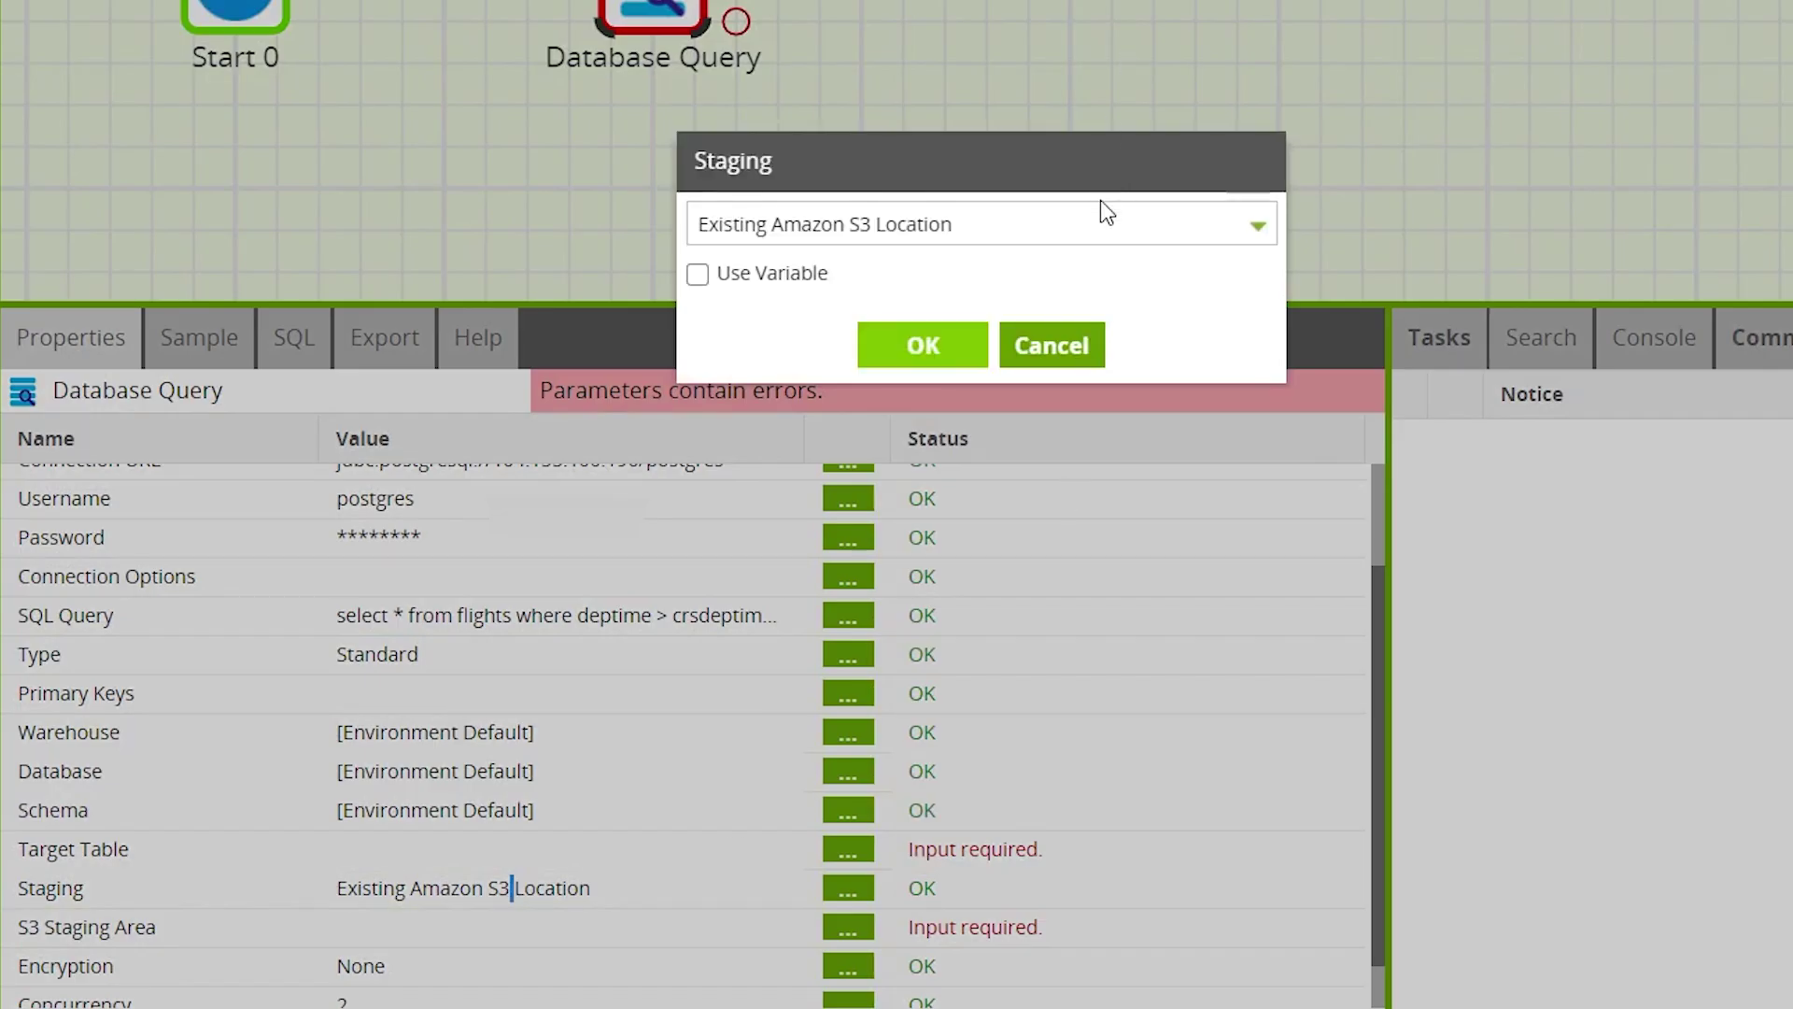
pyautogui.click(1089, 229)
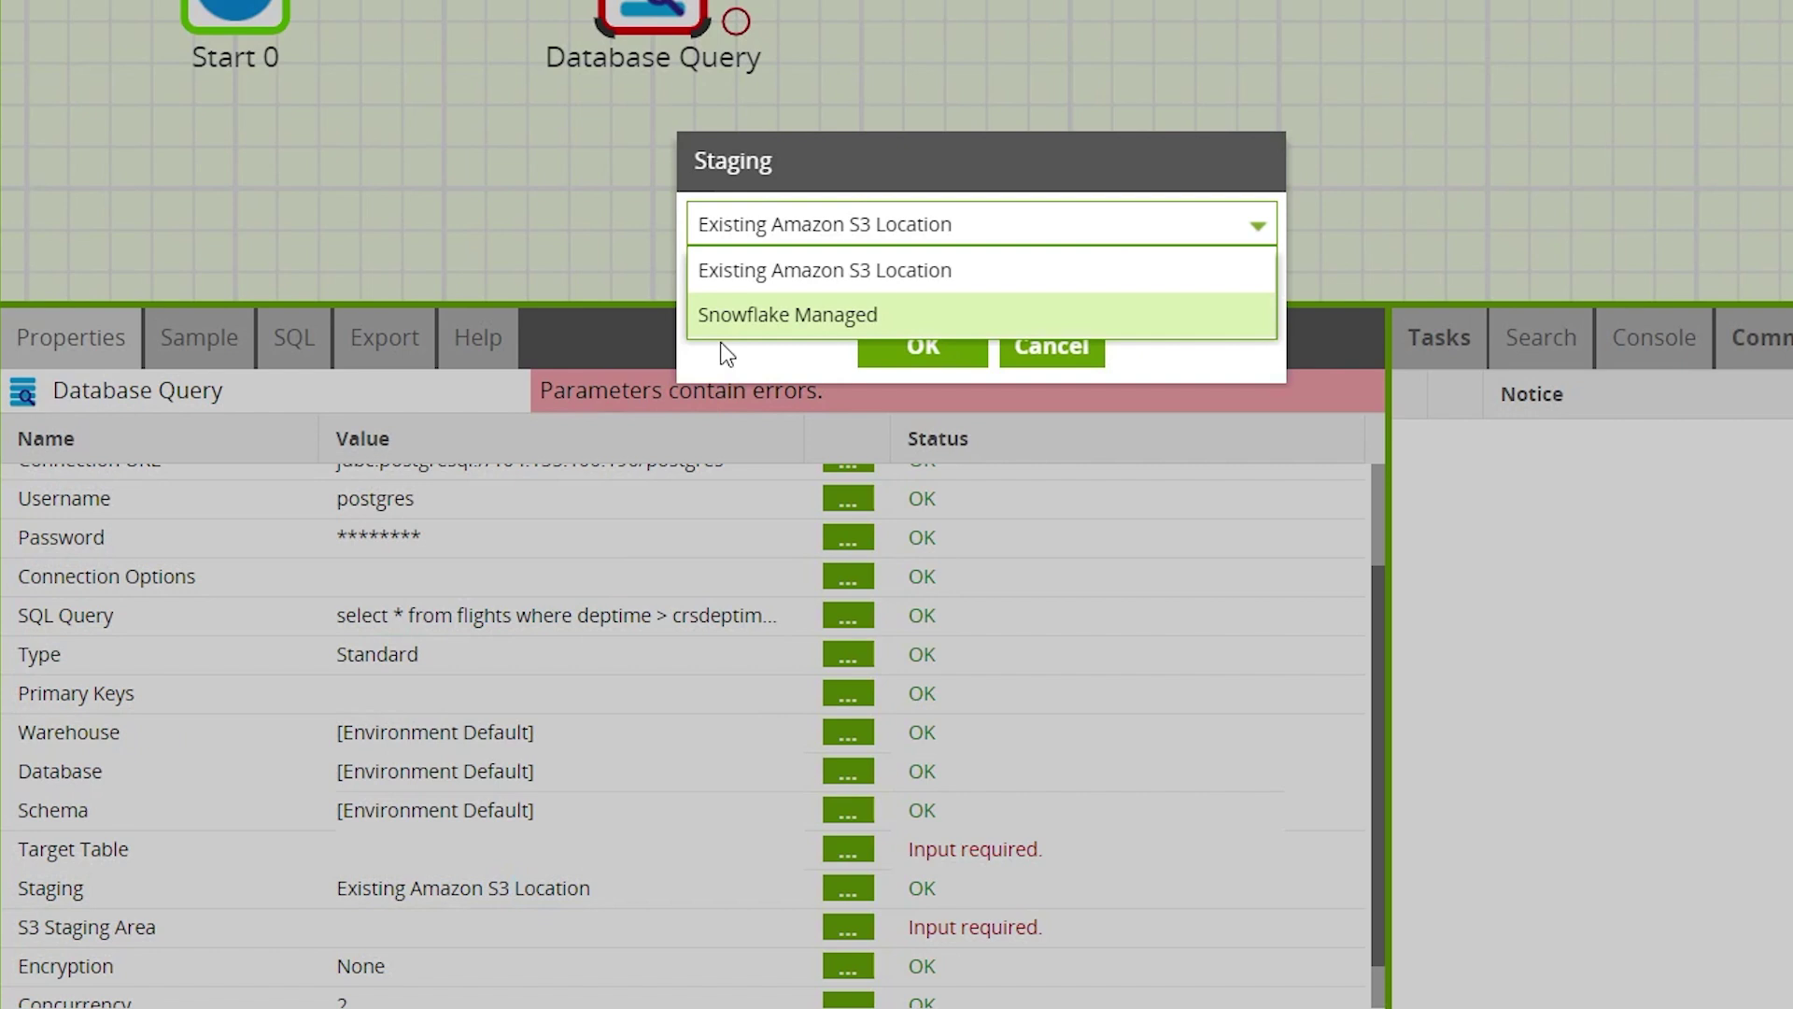
pyautogui.click(1212, 317)
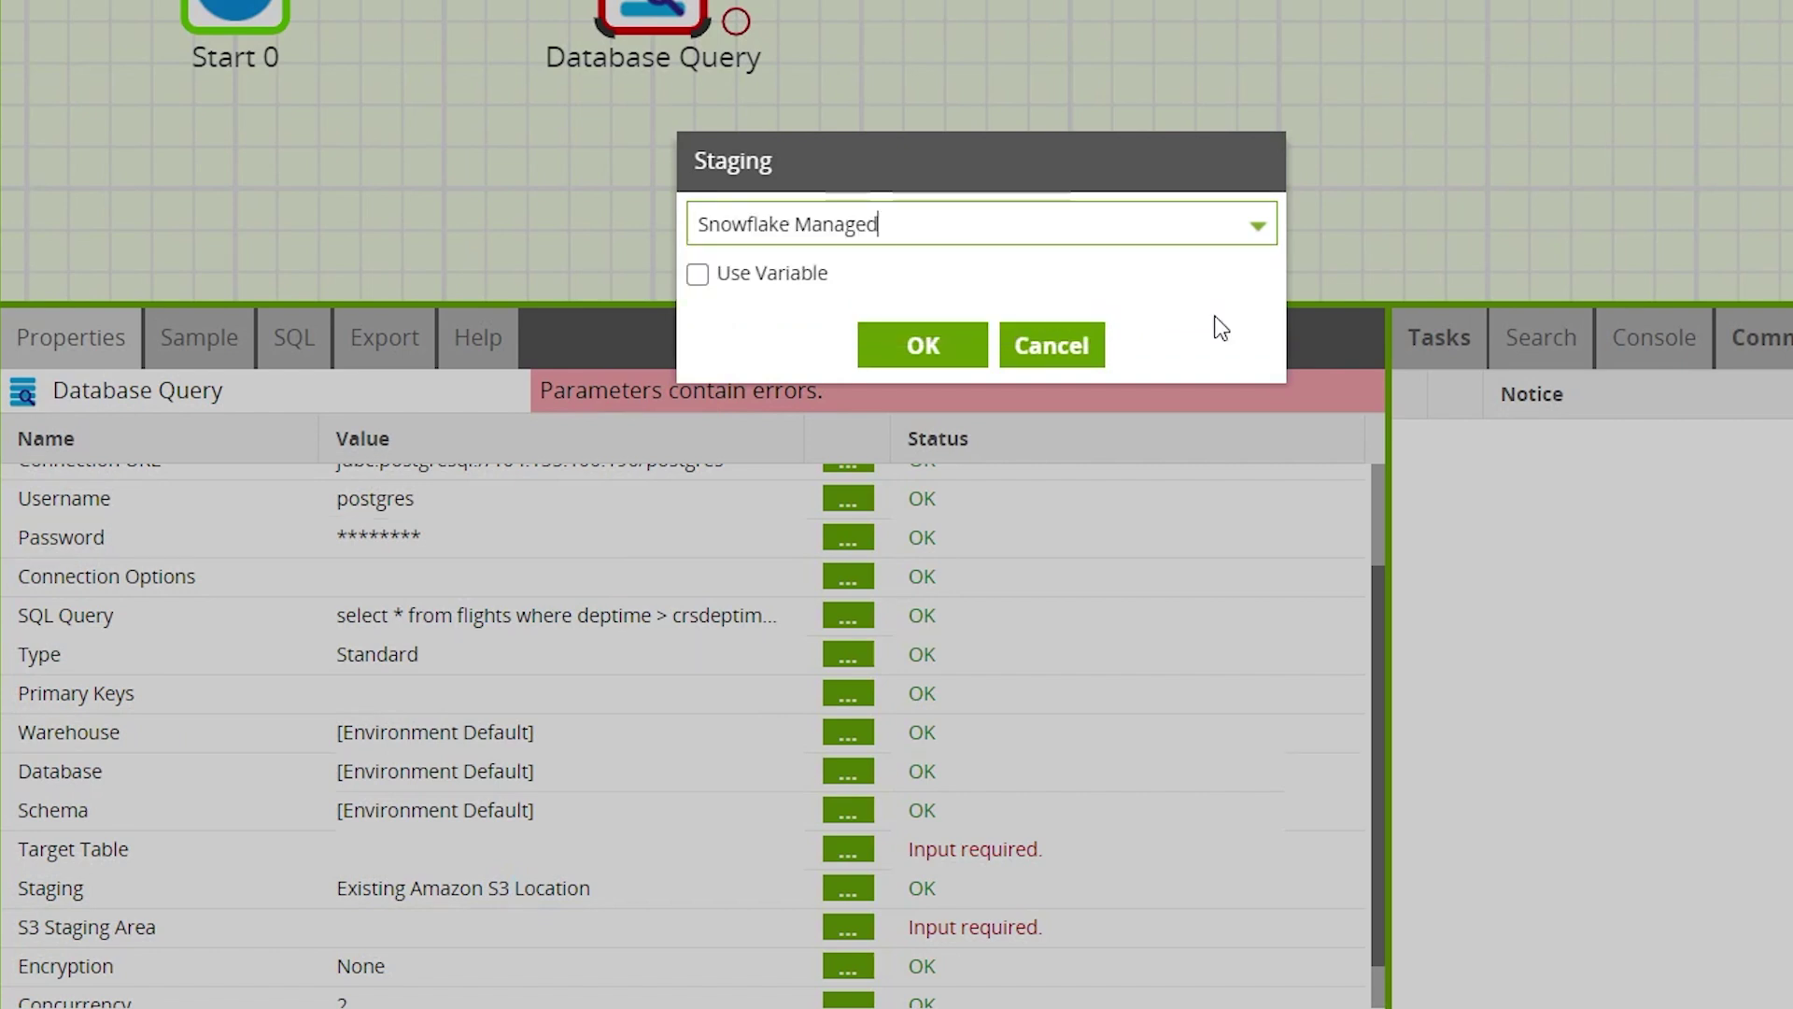
pyautogui.click(951, 360)
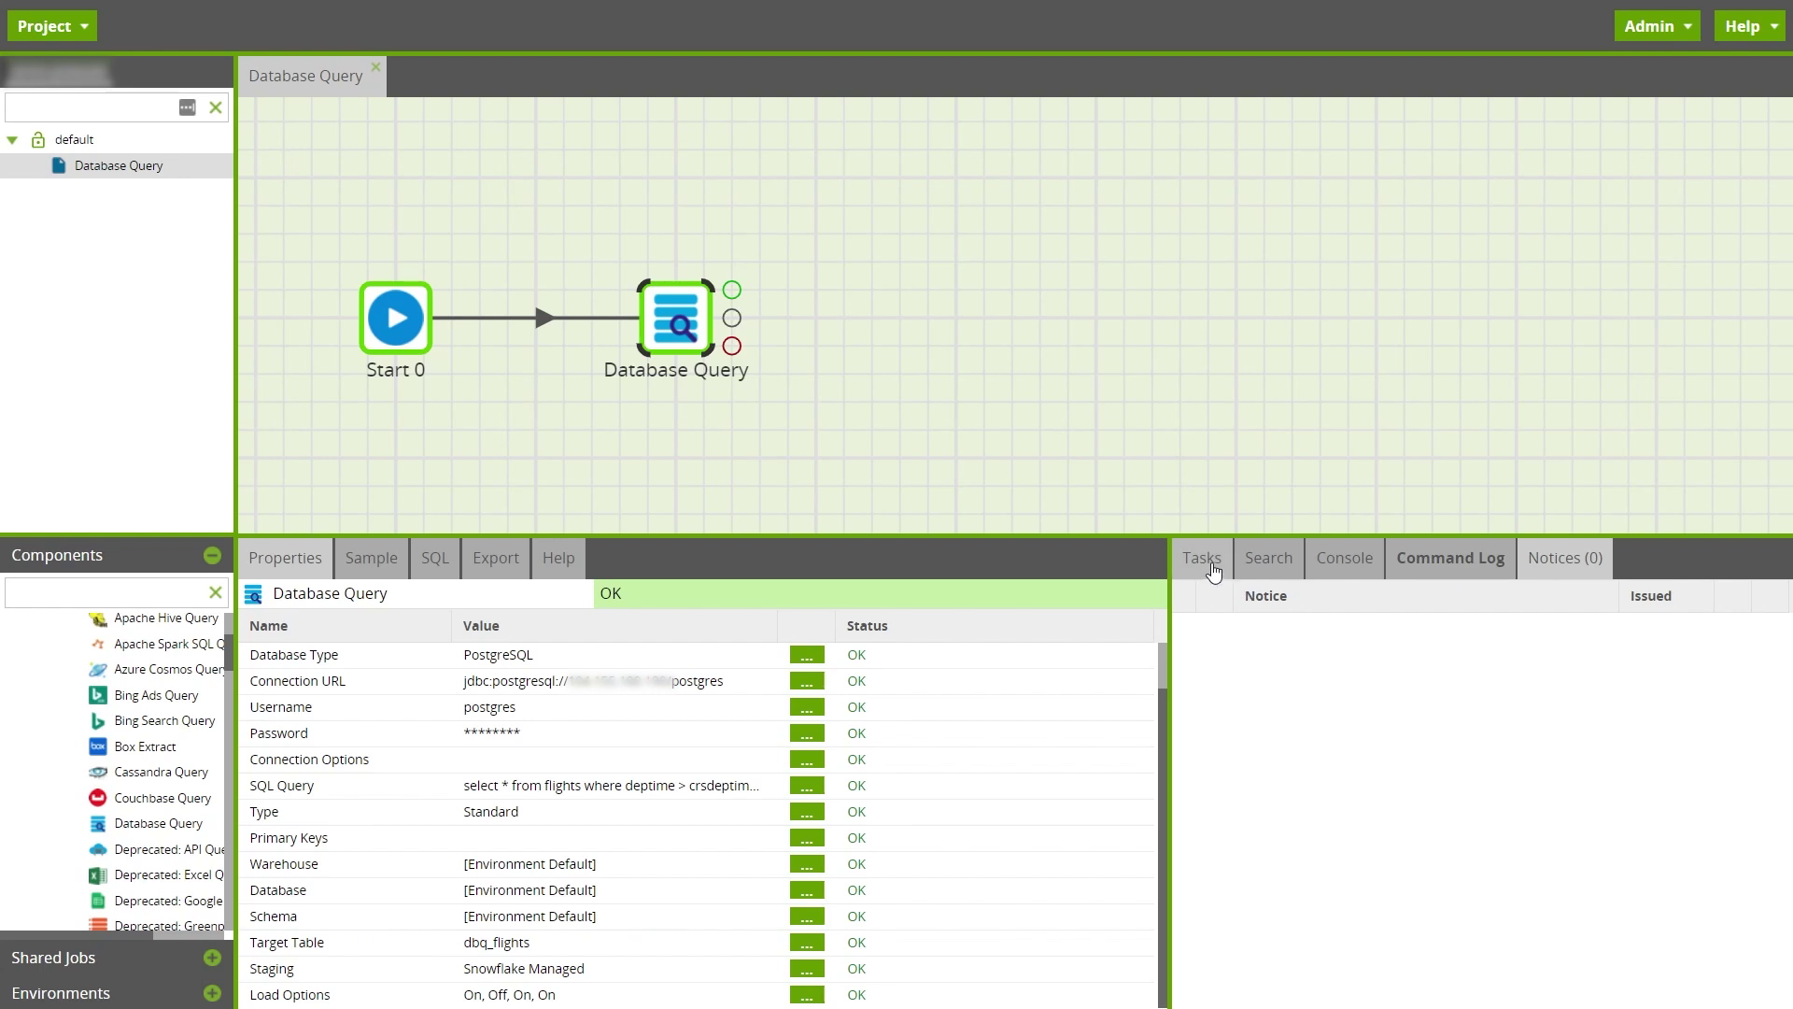
# Step: Show the task list, revalidate the Database Query job and run it in its current environment
pyautogui.click(1205, 561)
pyautogui.rightClick(785, 434)
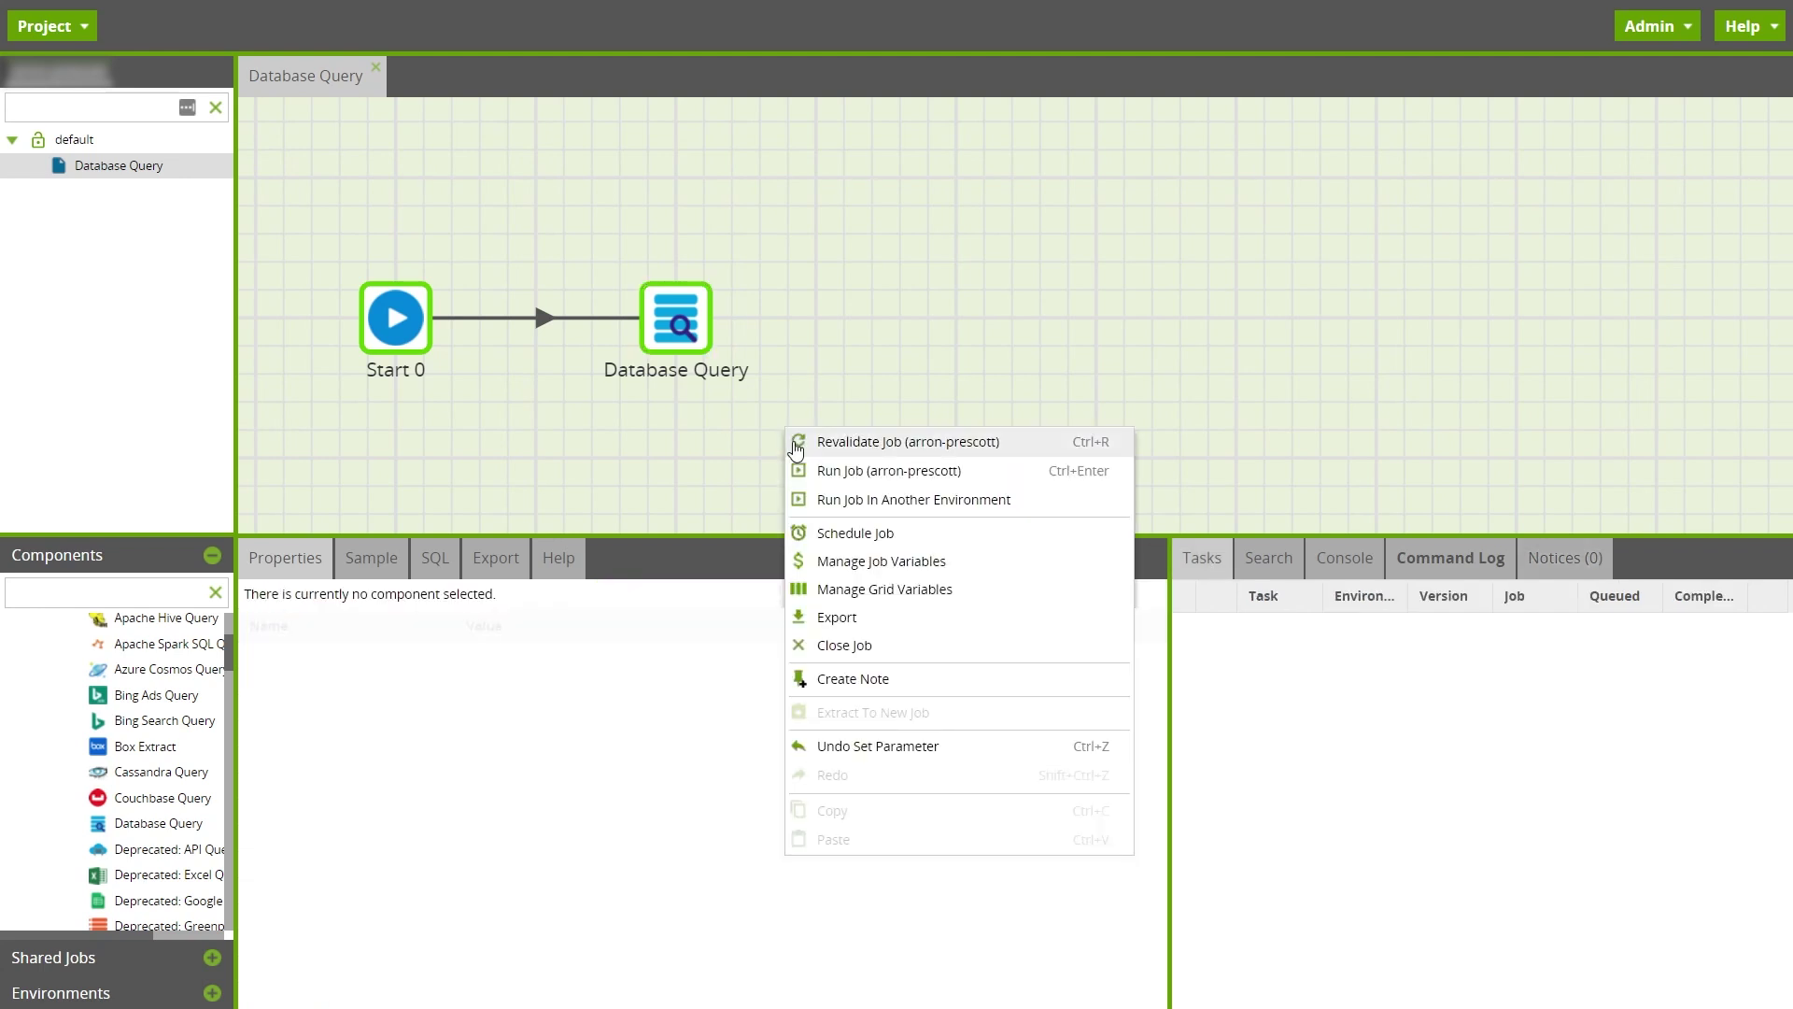
pyautogui.click(796, 442)
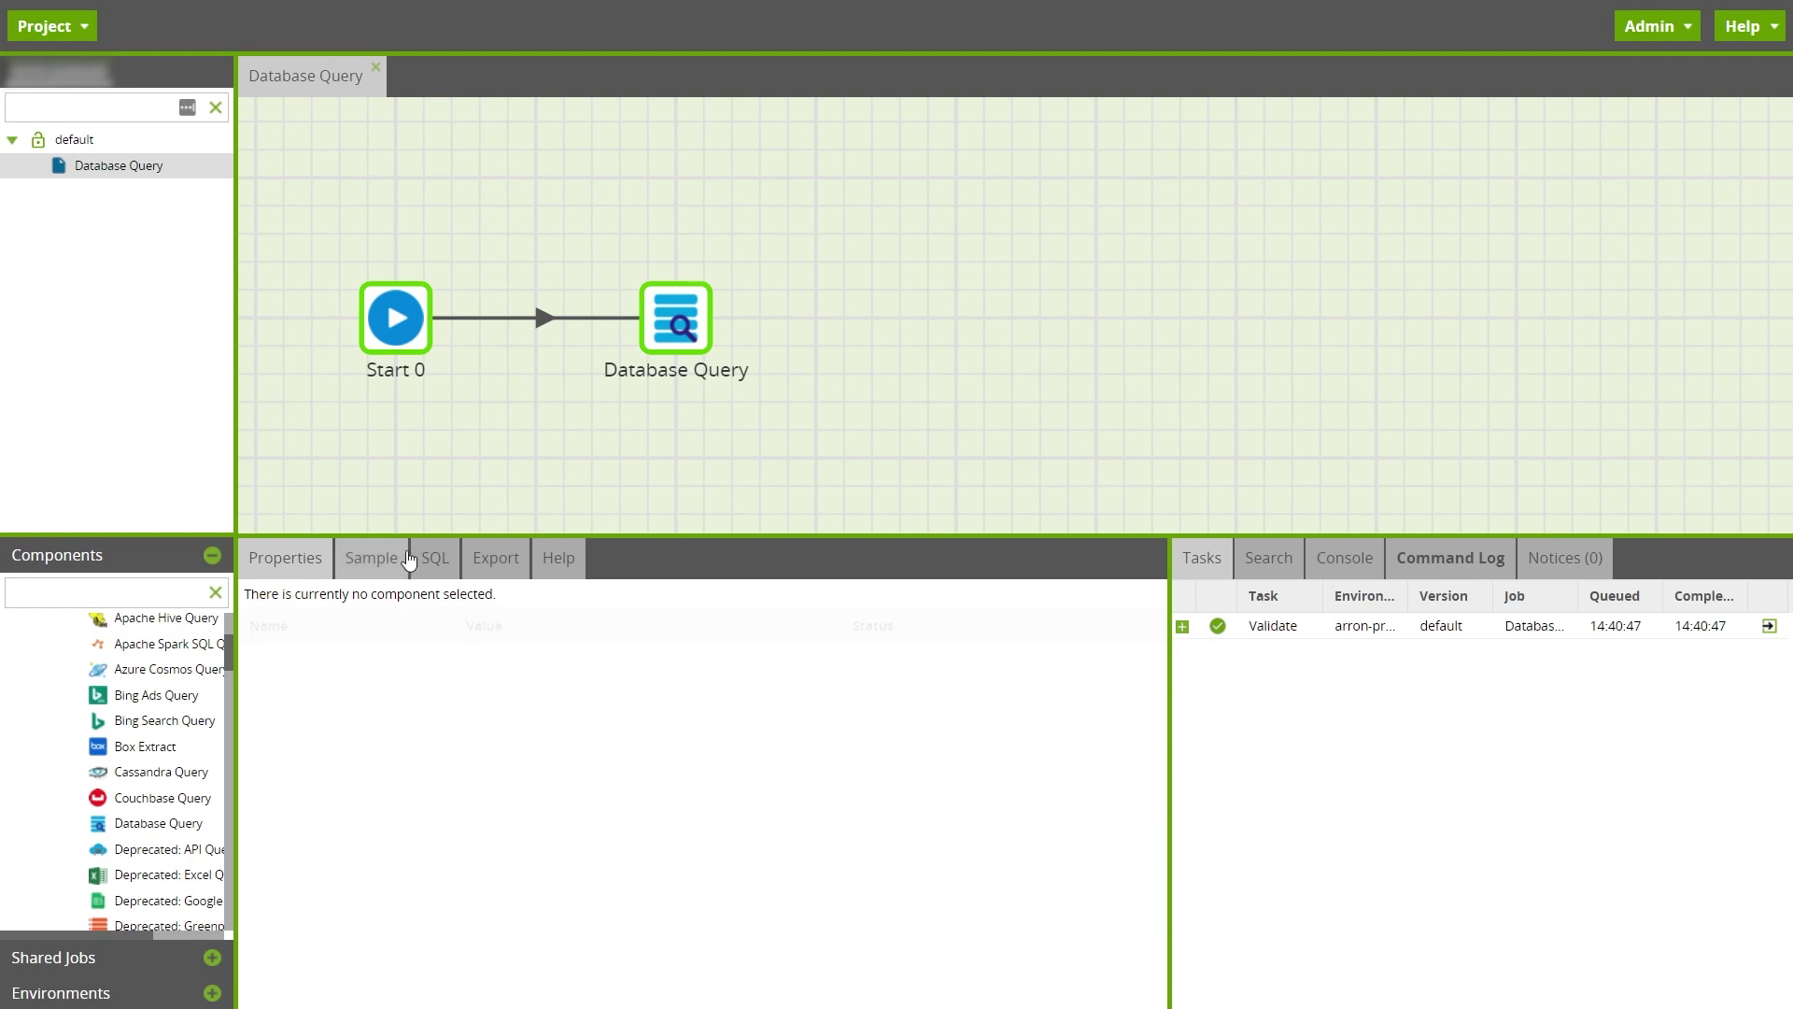
pyautogui.rightClick(664, 408)
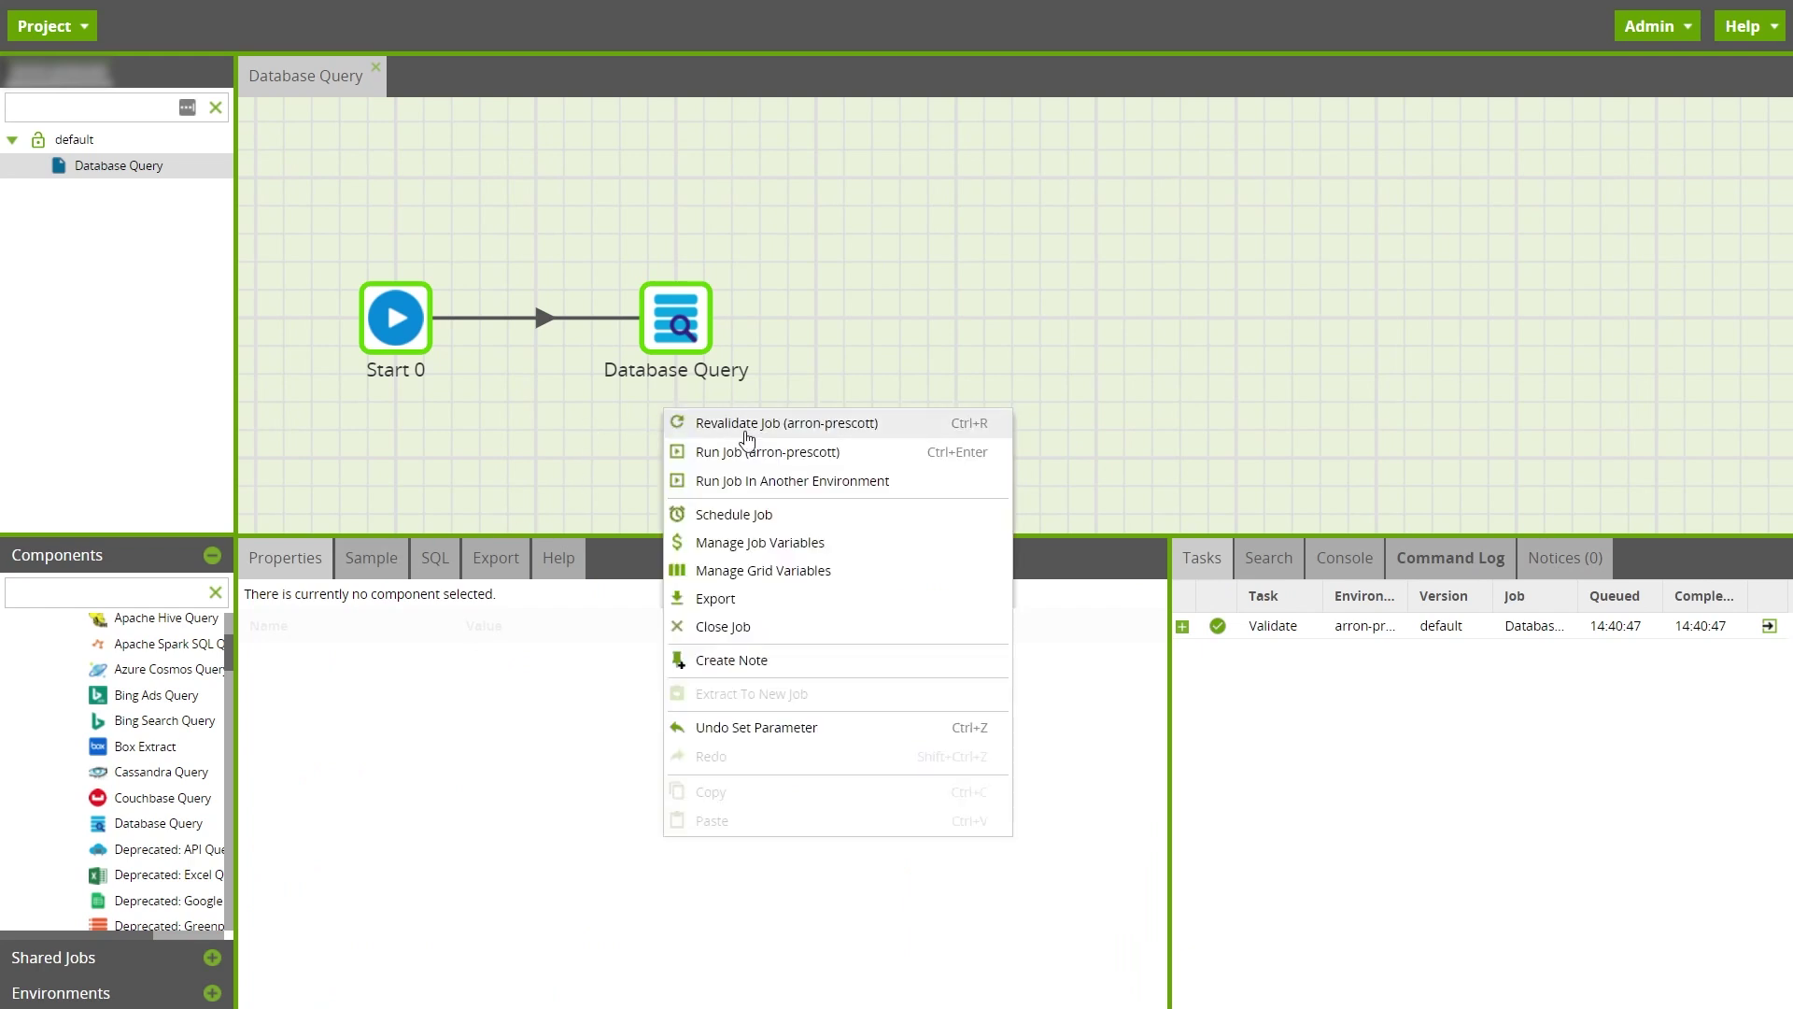
pyautogui.click(731, 453)
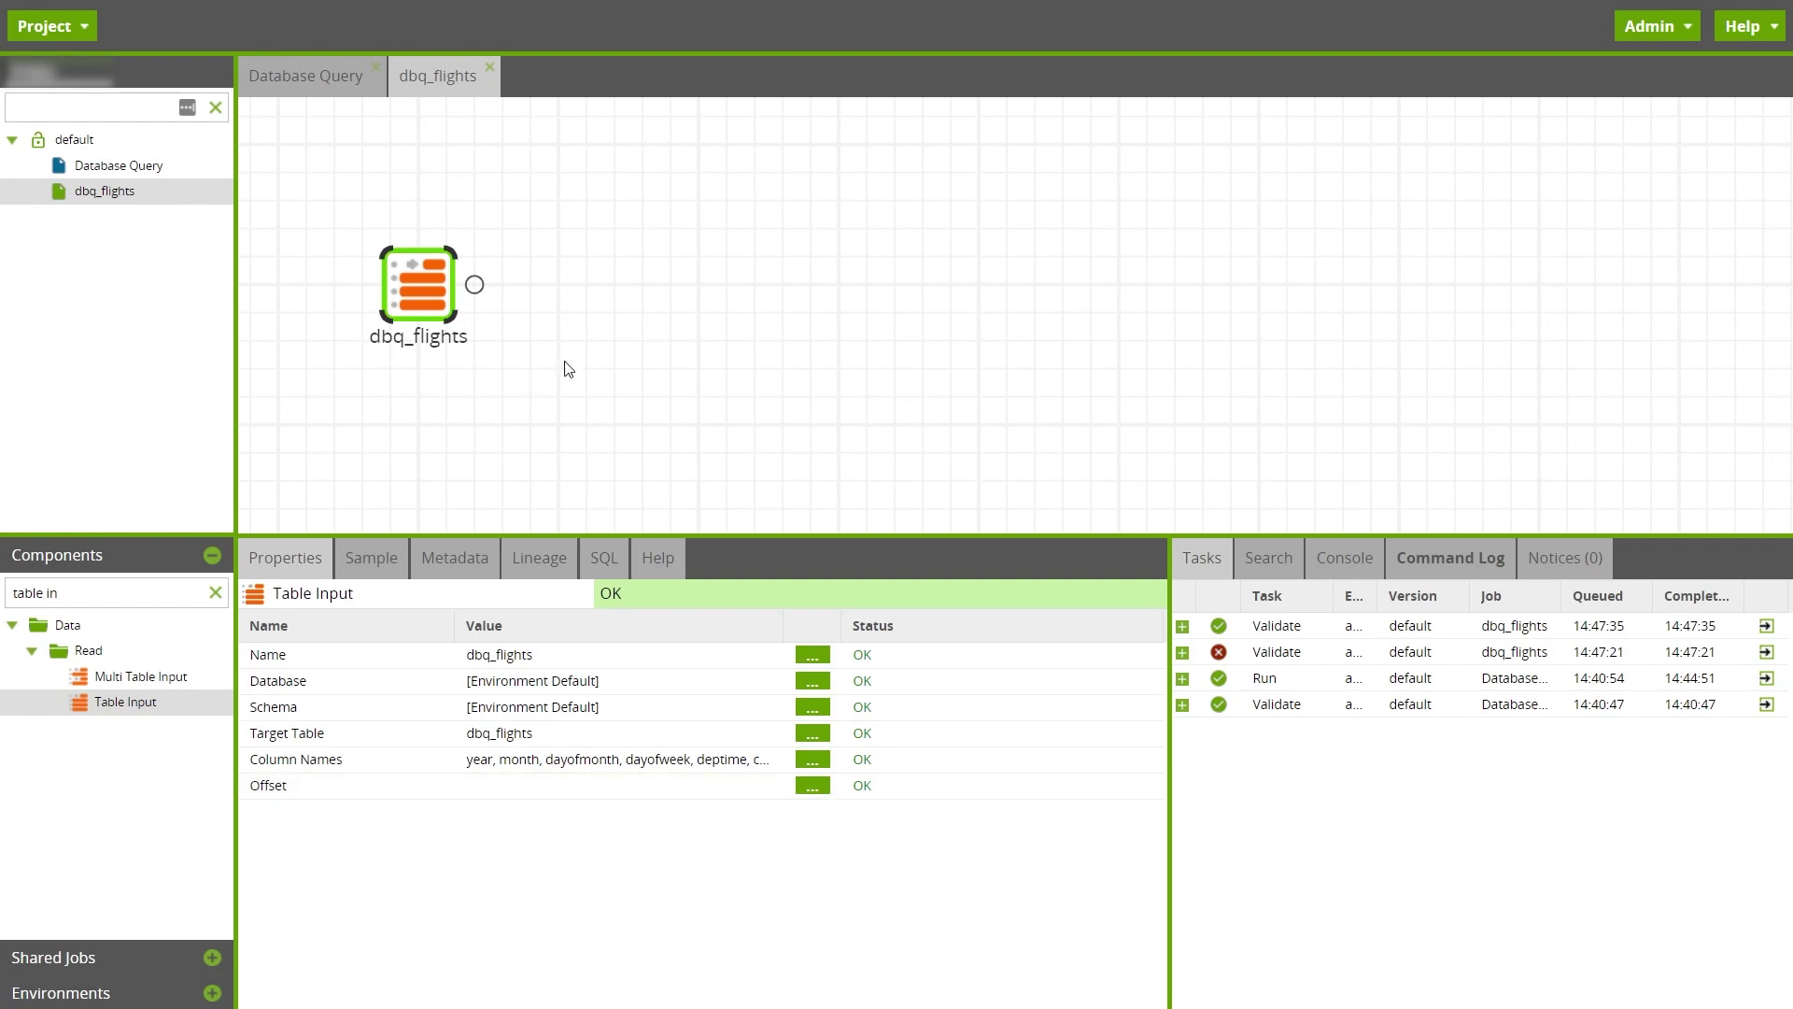
# Step: Sample the data of the dbq_flights table input component
pyautogui.click(376, 562)
pyautogui.click(265, 603)
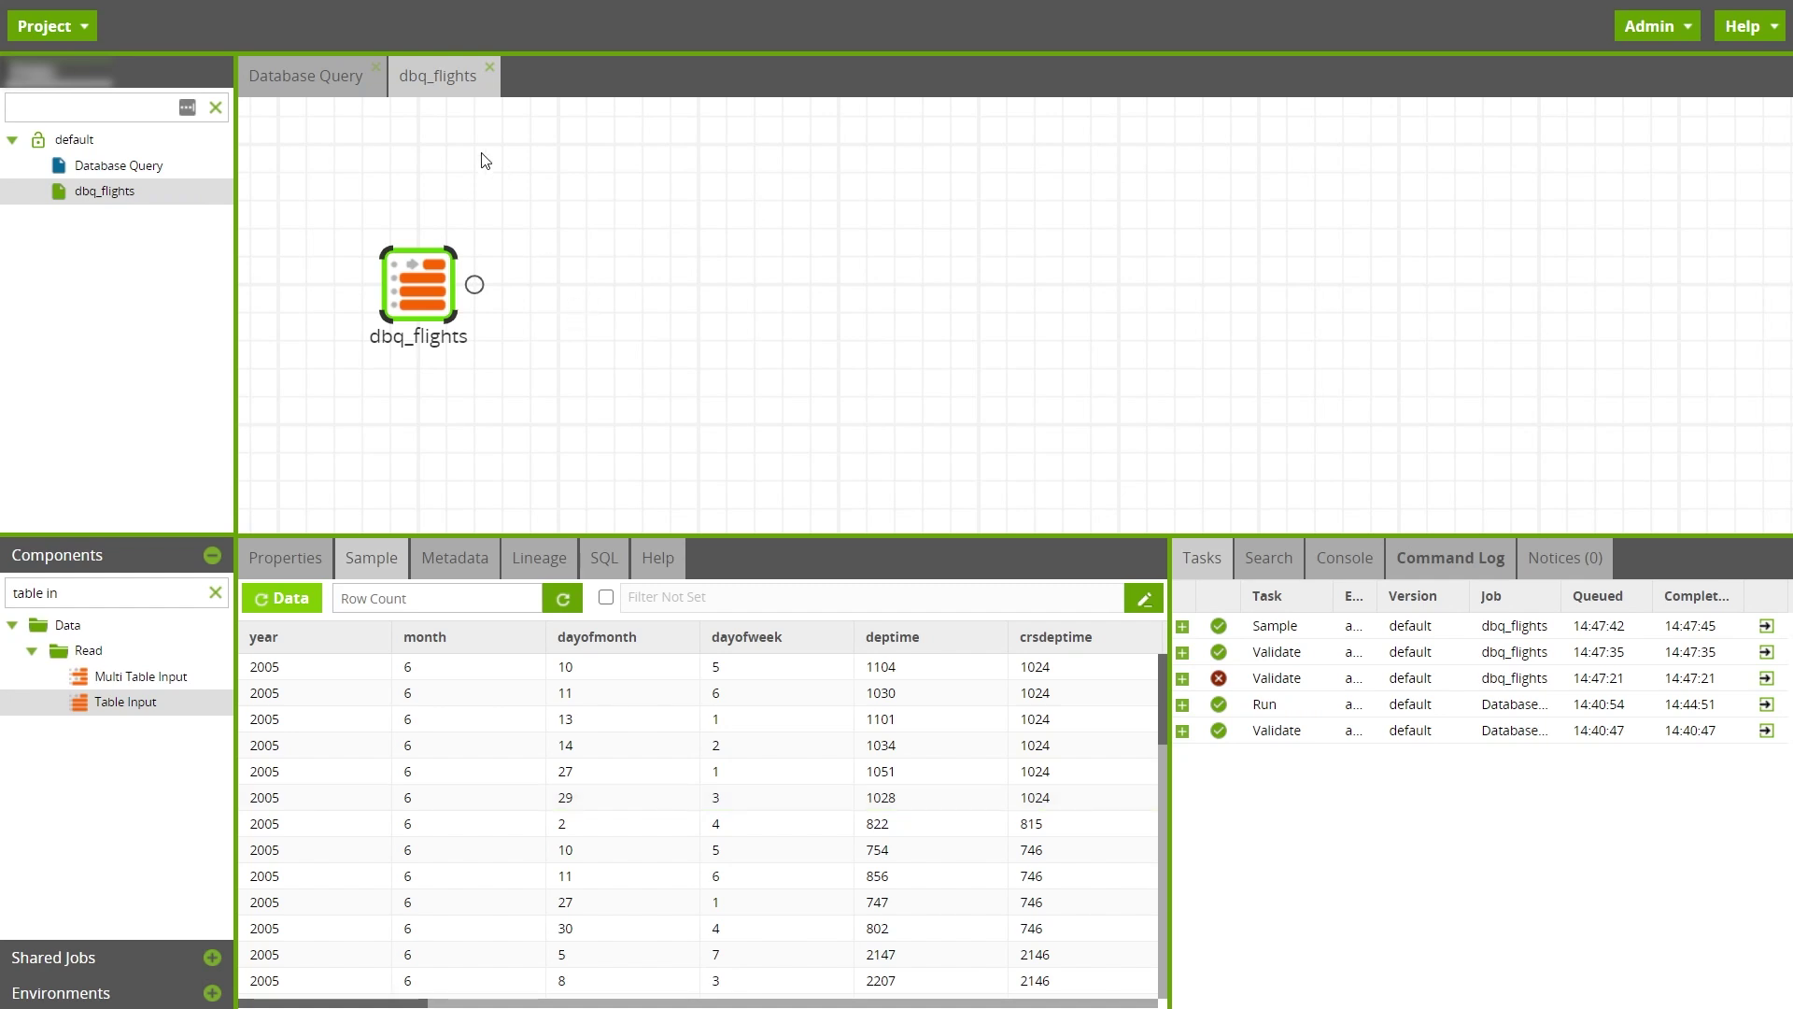
# Step: Return to the Database Query job and switch its Database Query component to Basic mode
pyautogui.click(290, 73)
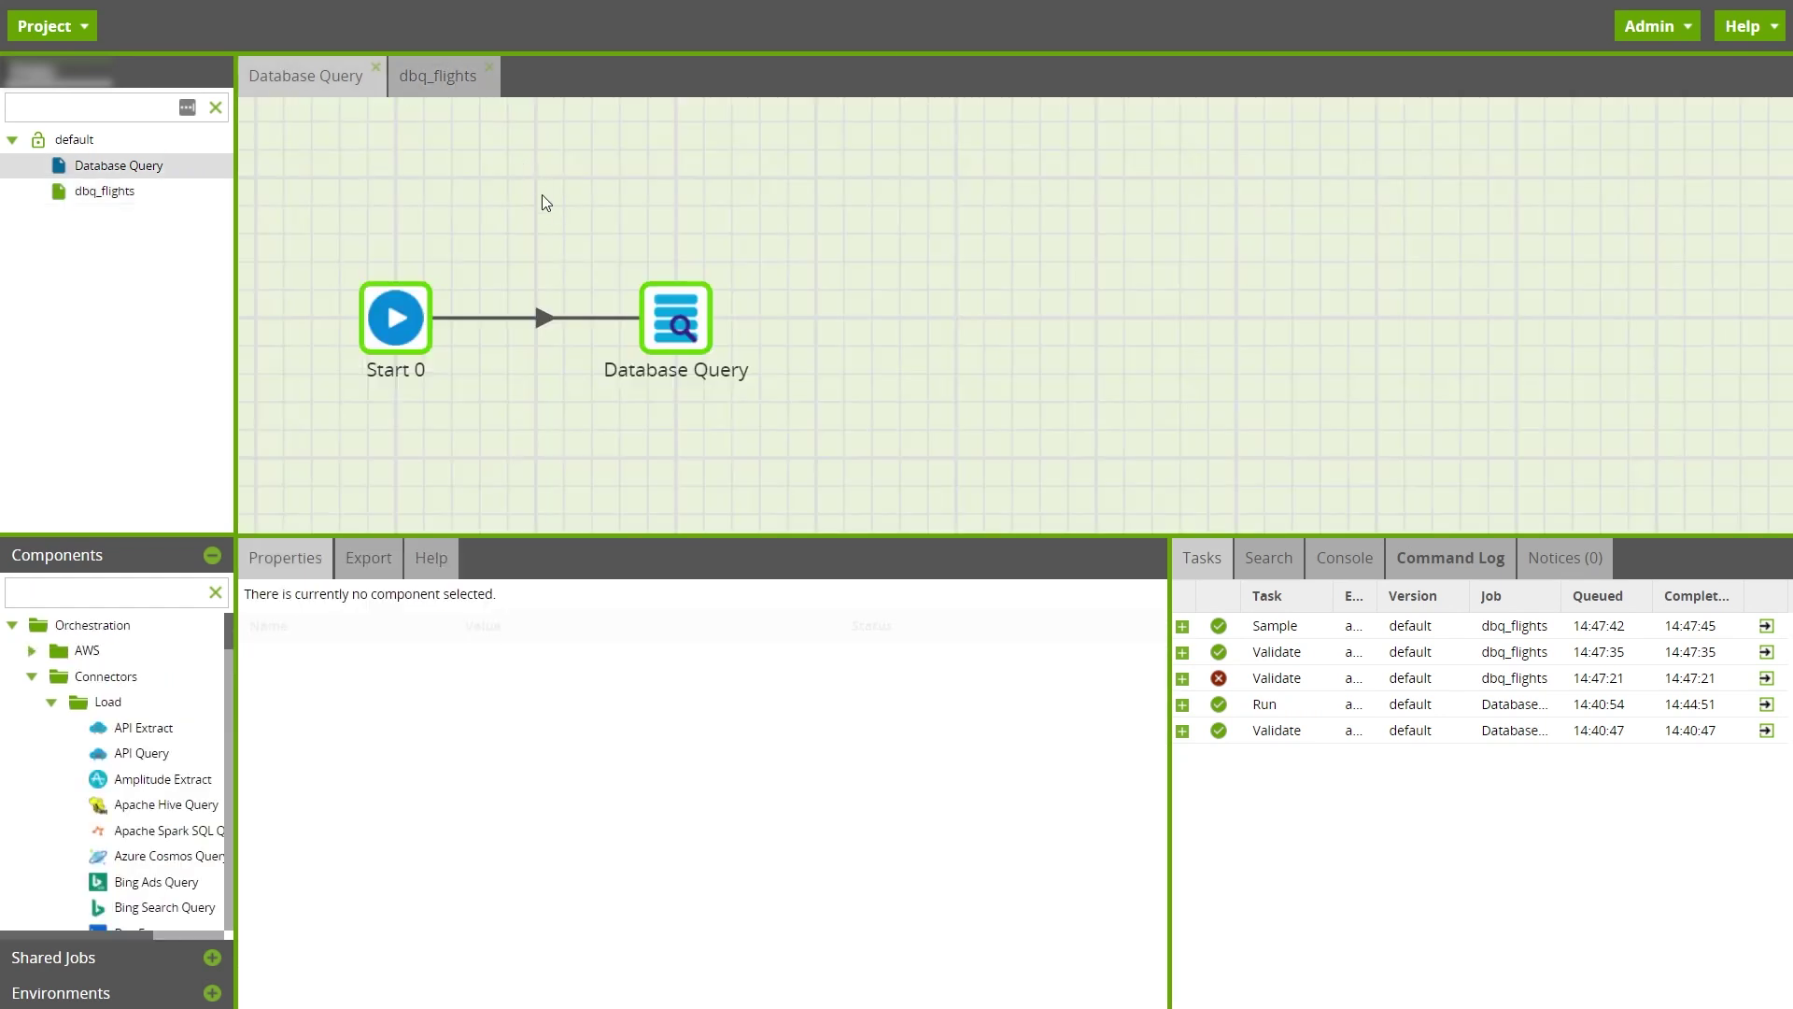
pyautogui.click(678, 323)
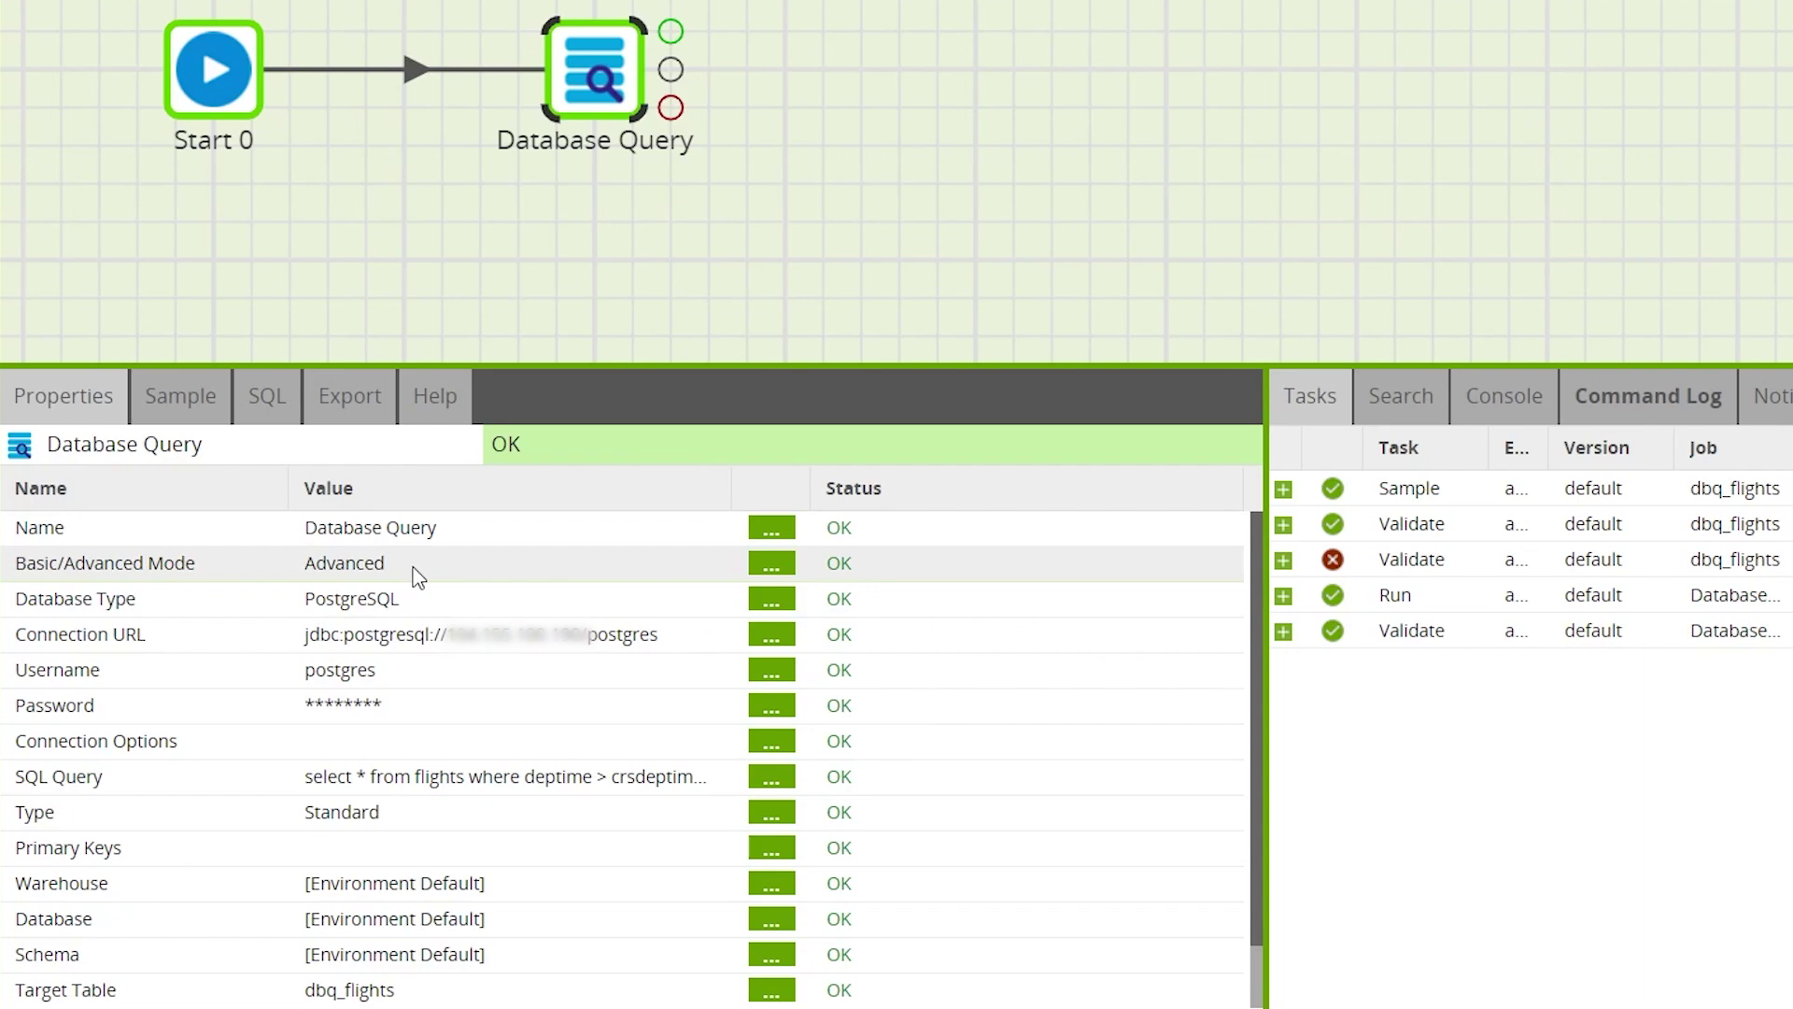
pyautogui.doubleClick(418, 576)
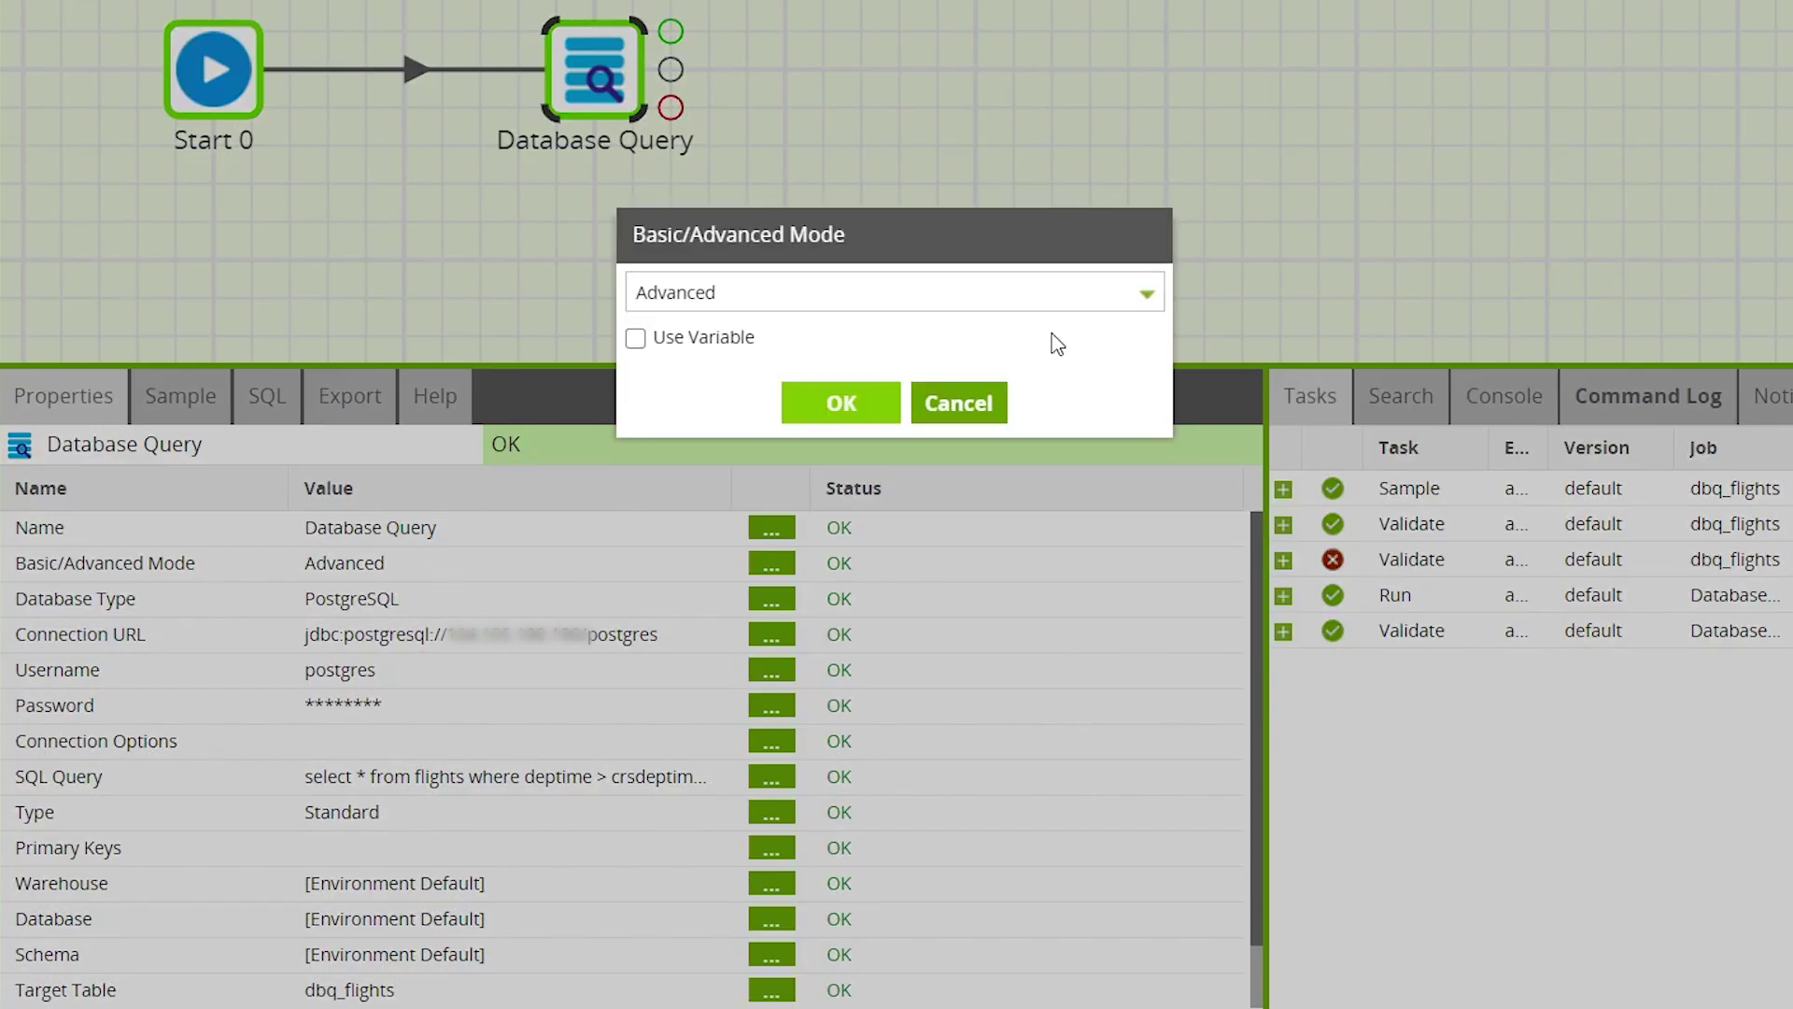
pyautogui.click(1052, 294)
pyautogui.click(857, 373)
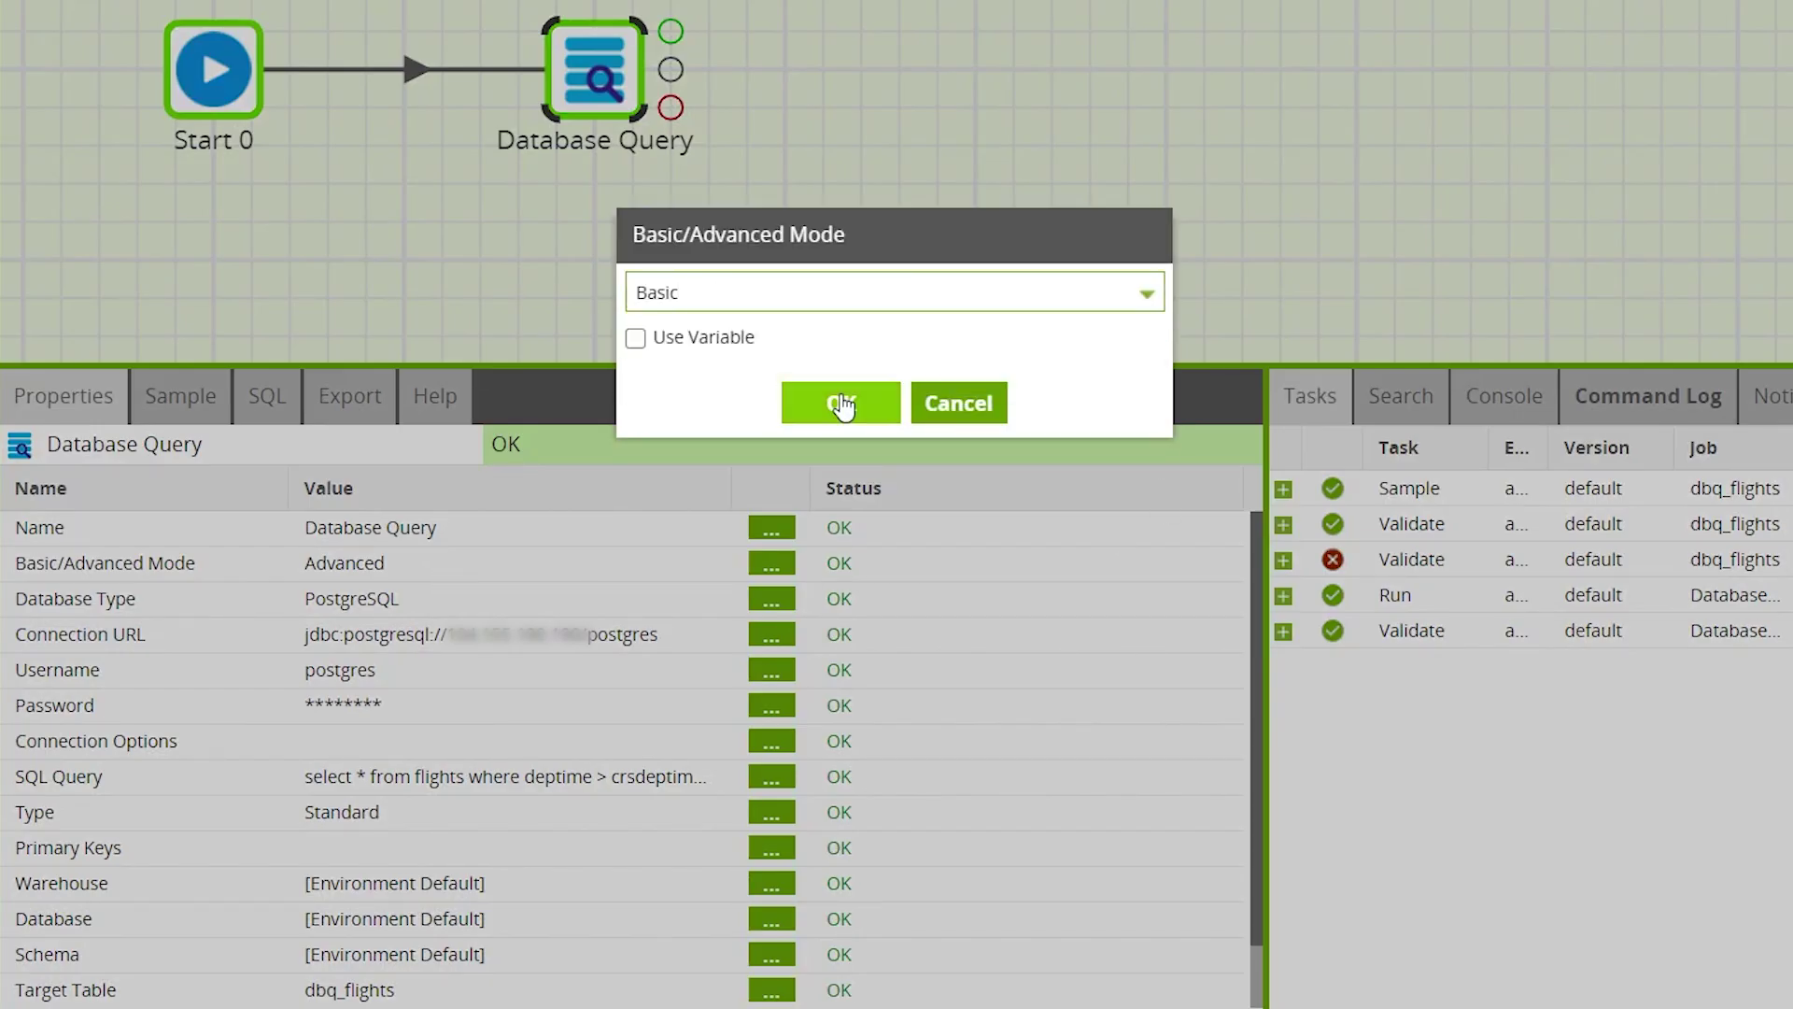
pyautogui.click(841, 404)
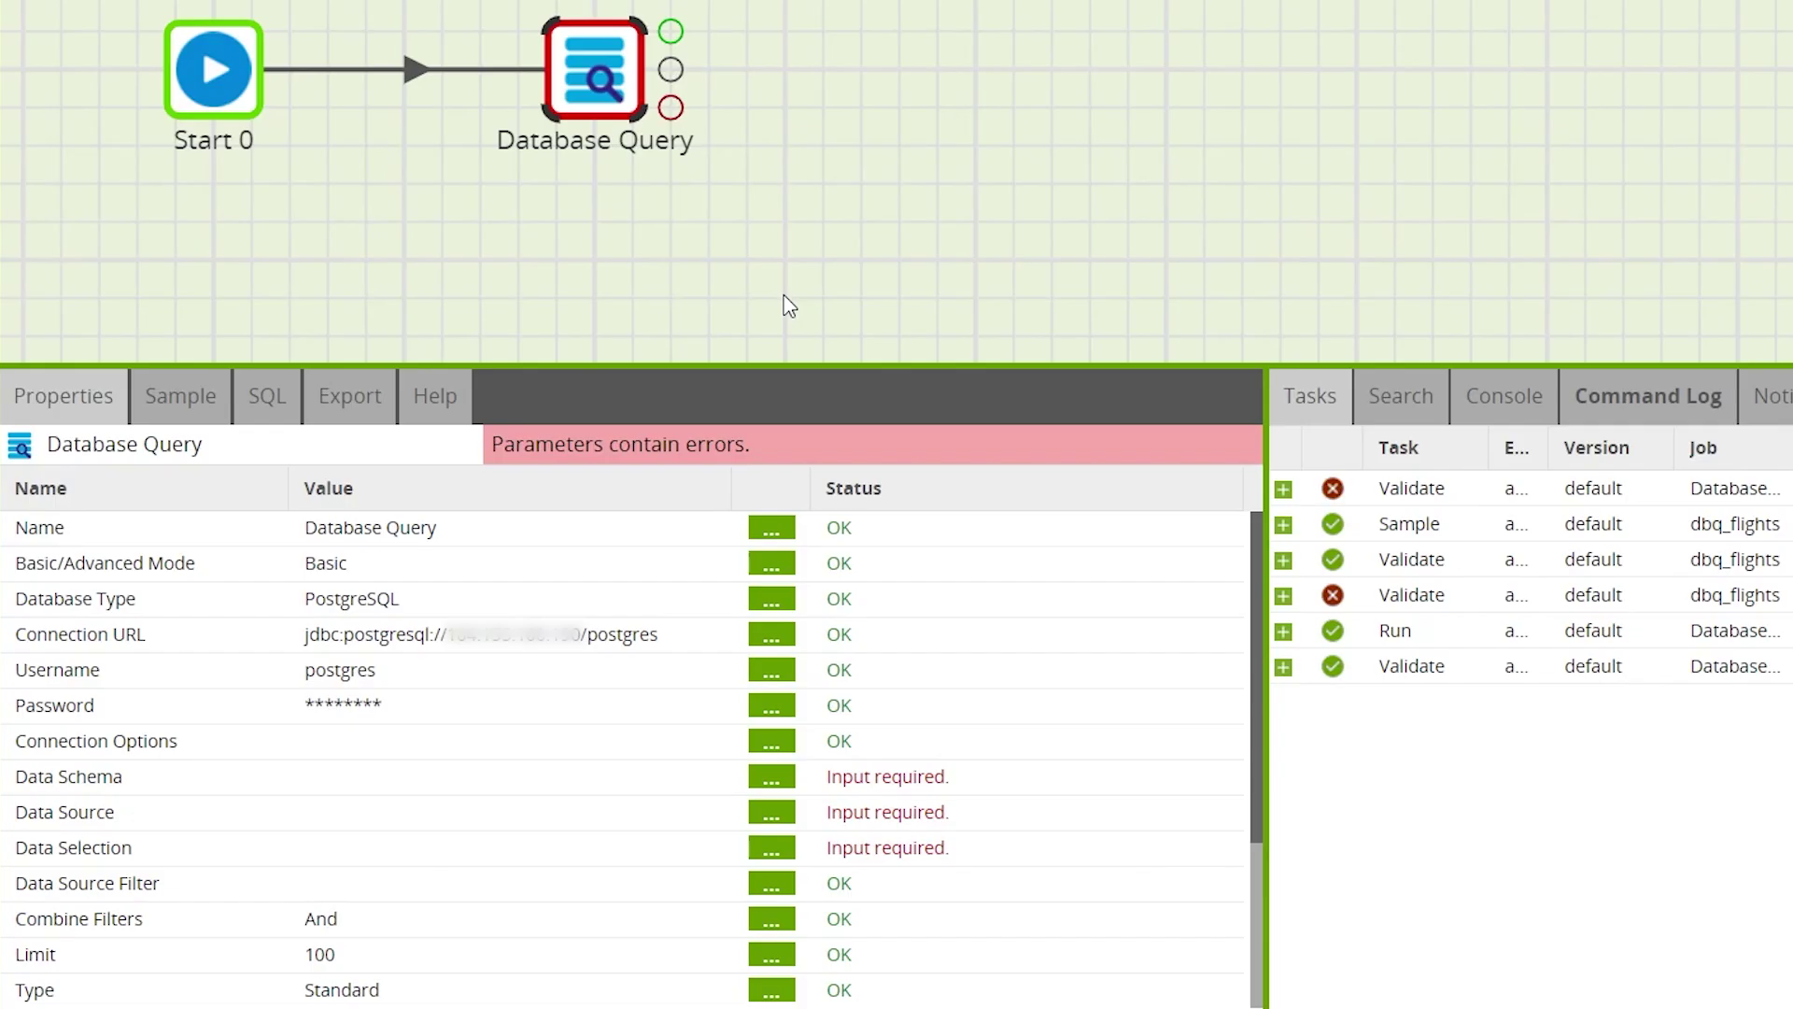
# Step: Set the Database Query component's Data Schema to public
pyautogui.doubleClick(370, 792)
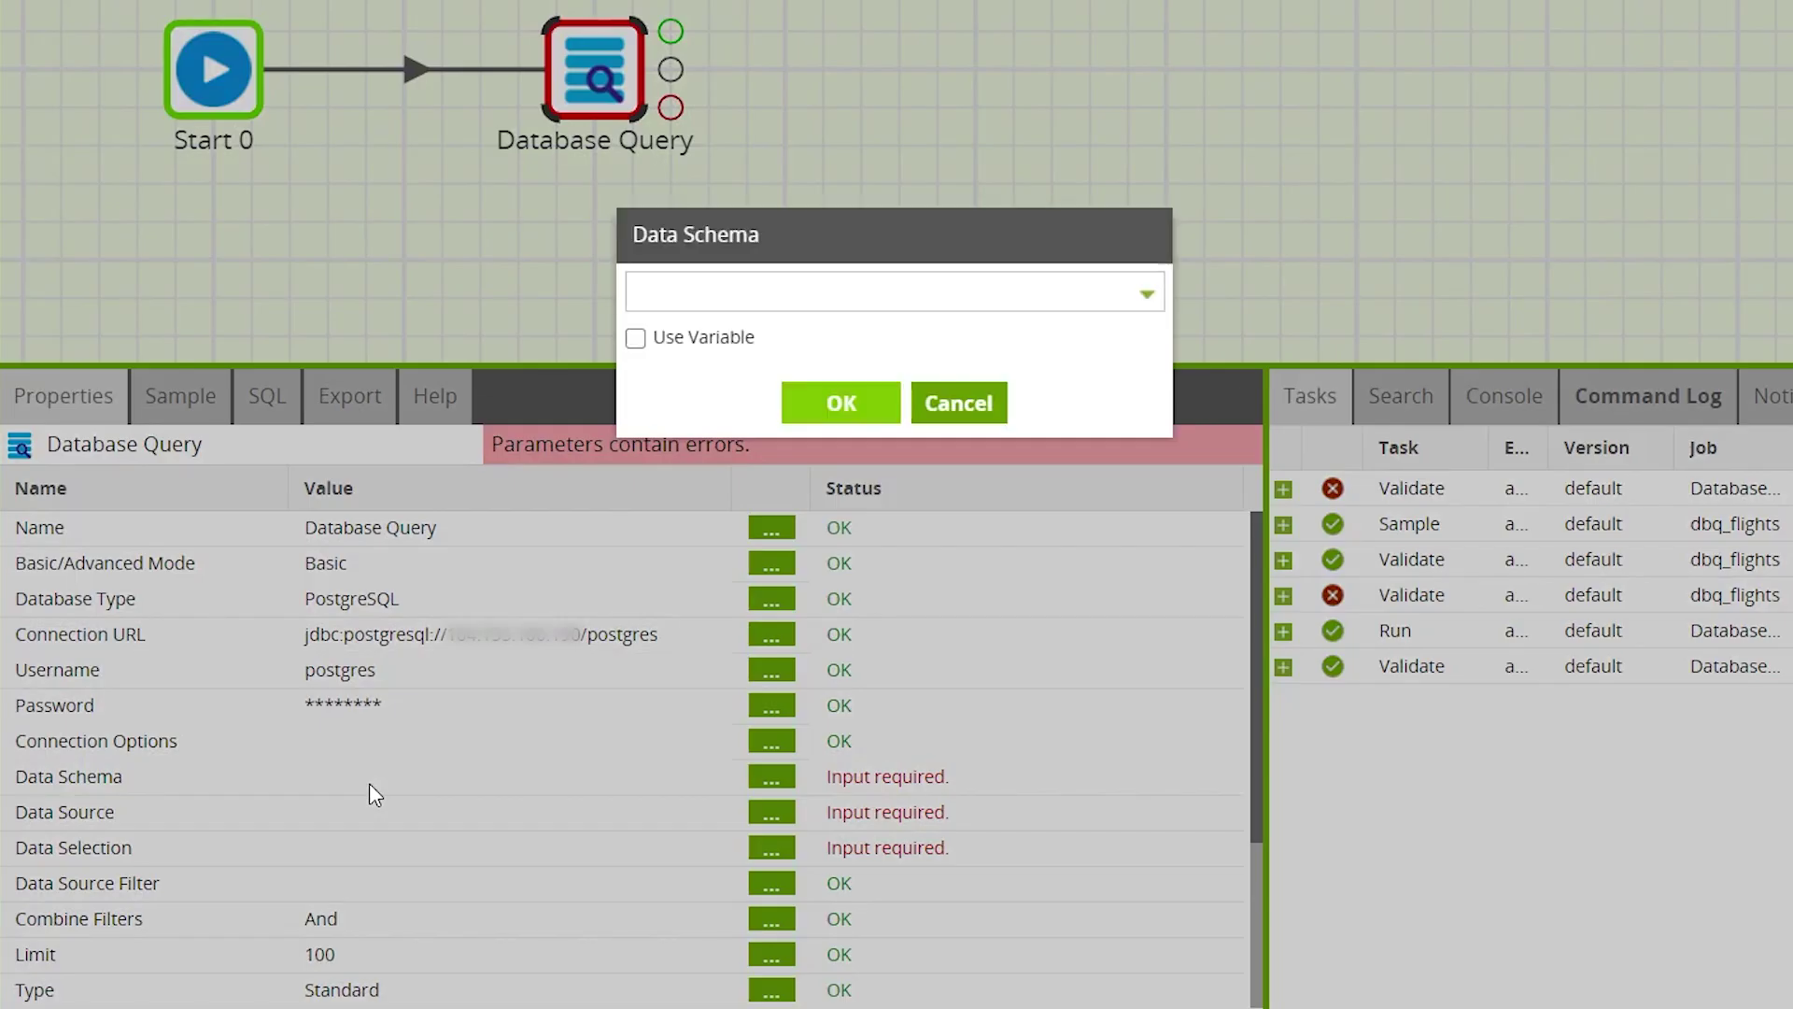
pyautogui.click(945, 299)
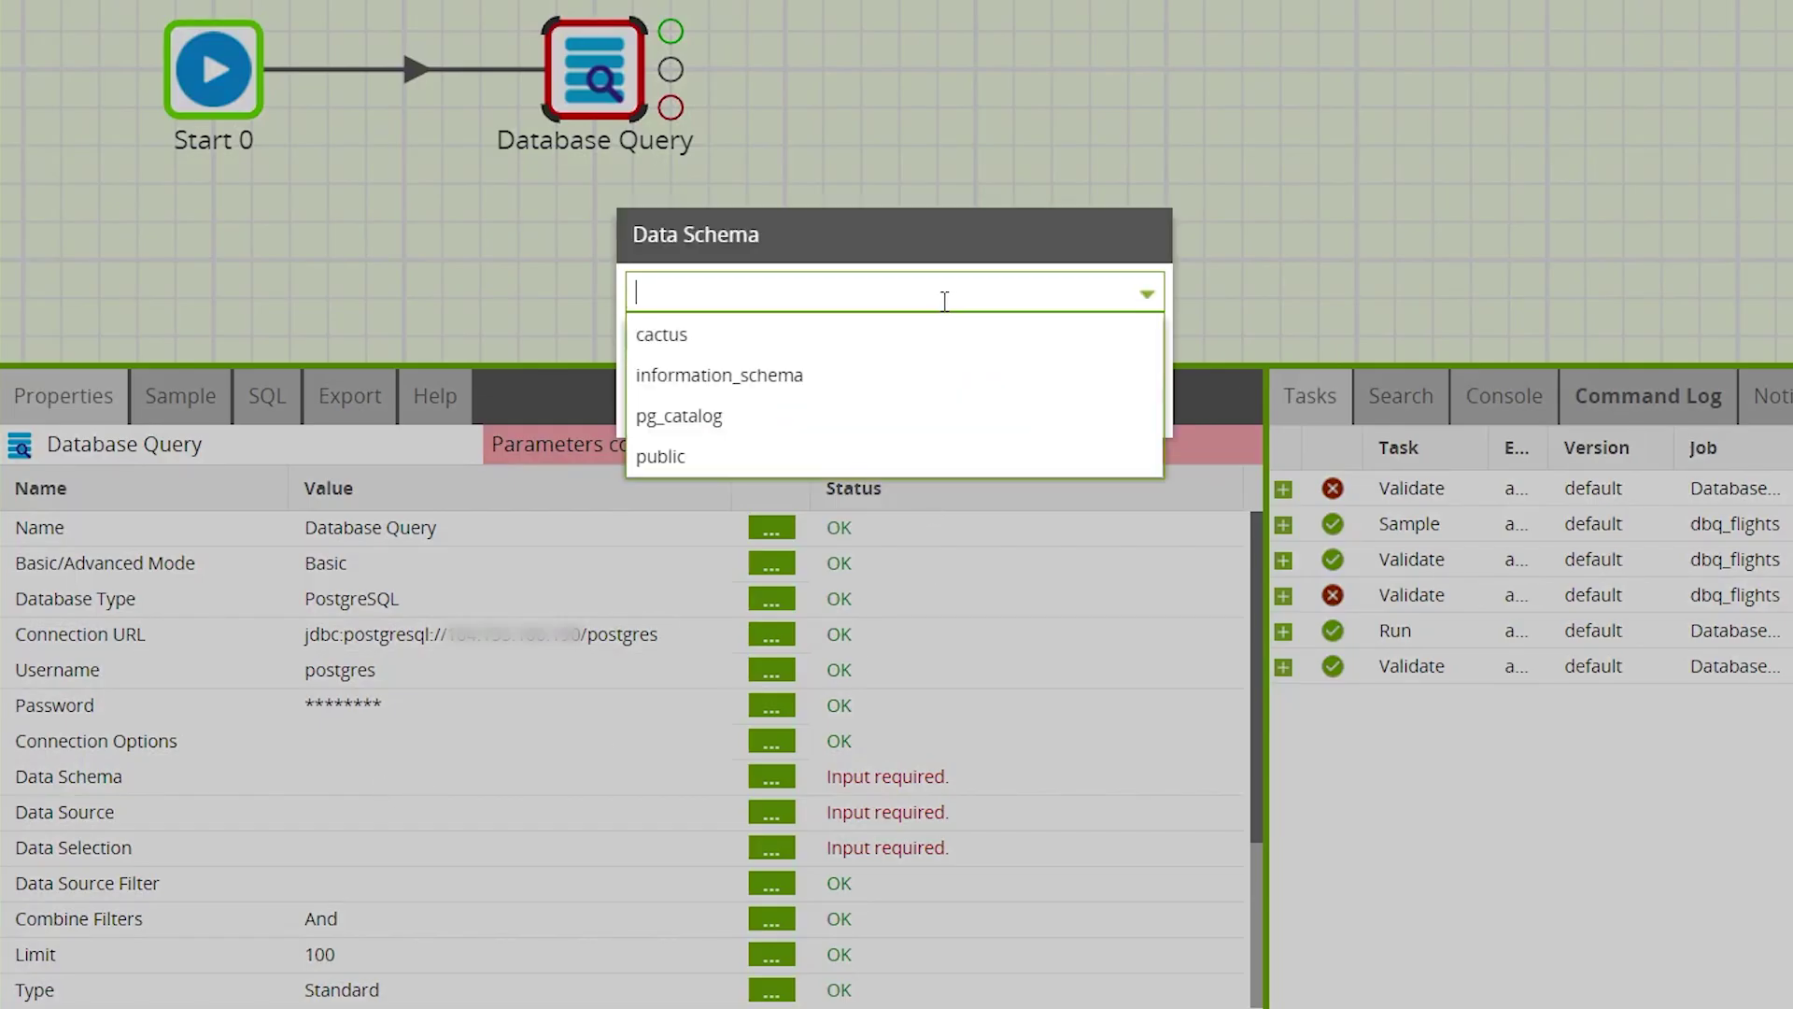
pyautogui.click(805, 453)
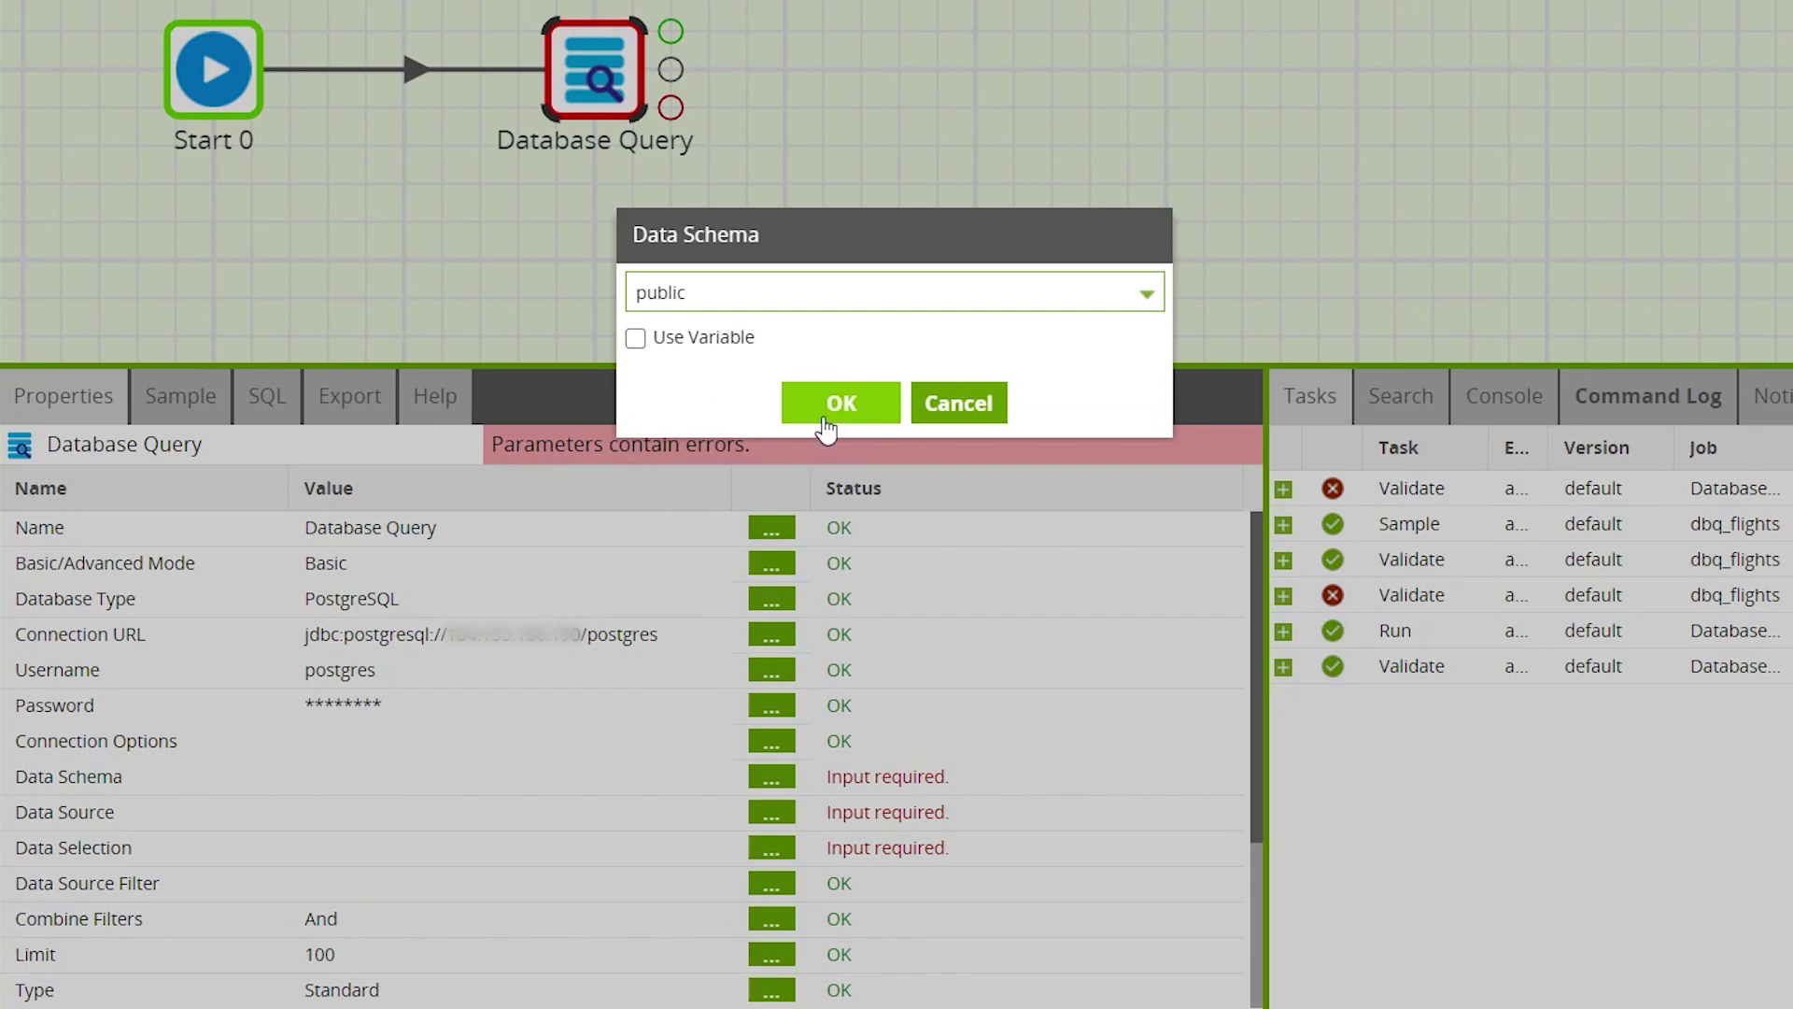
pyautogui.click(826, 425)
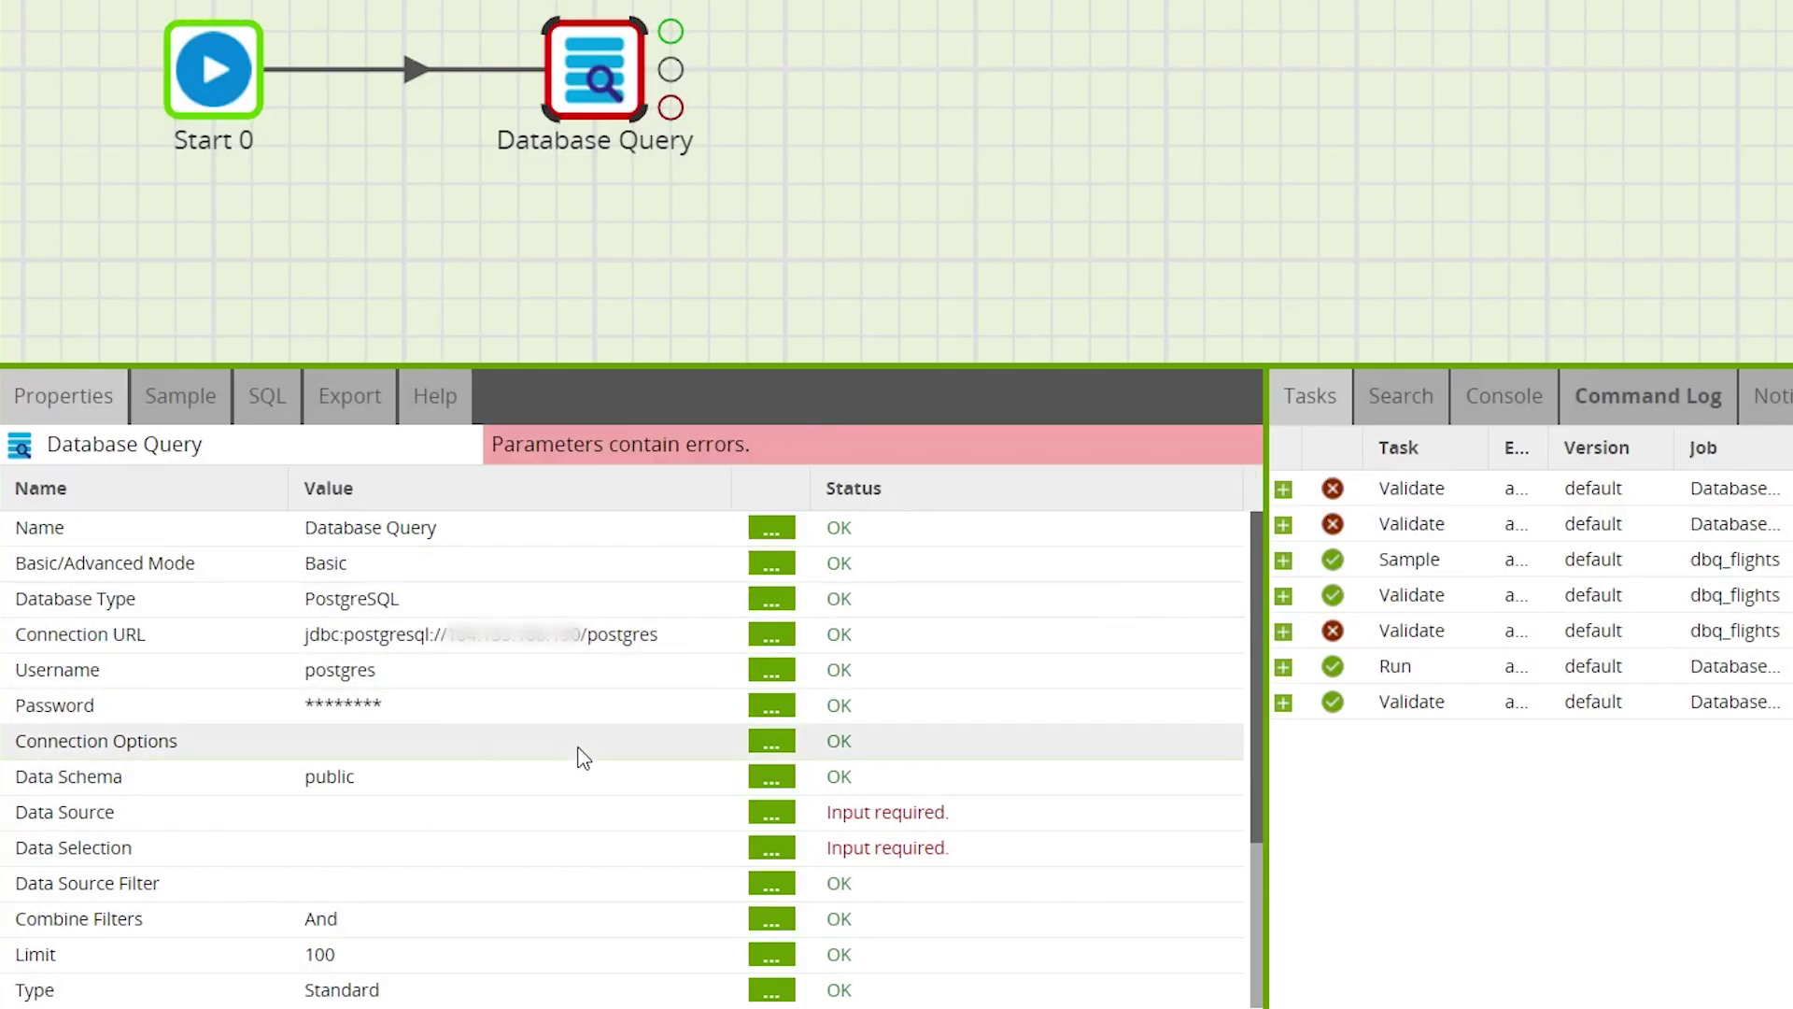
# Step: Set the Database Query component's Data Source to the flights table
pyautogui.click(528, 811)
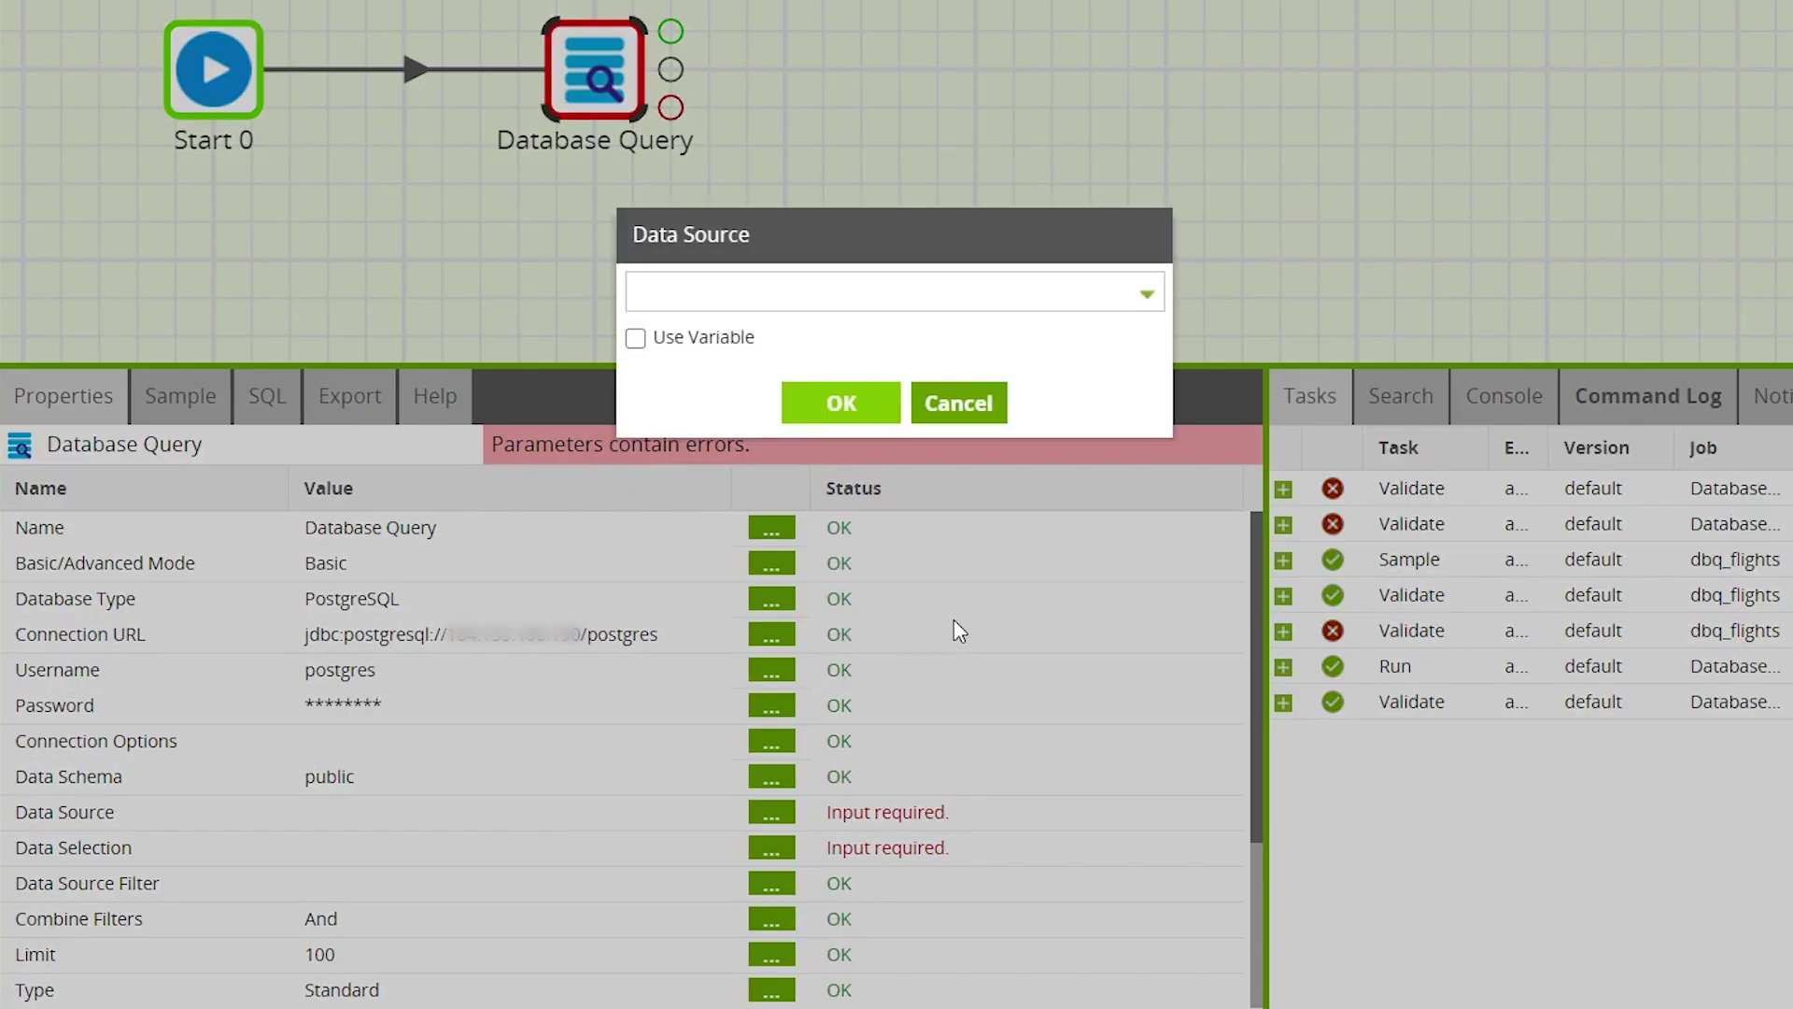
pyautogui.click(1004, 294)
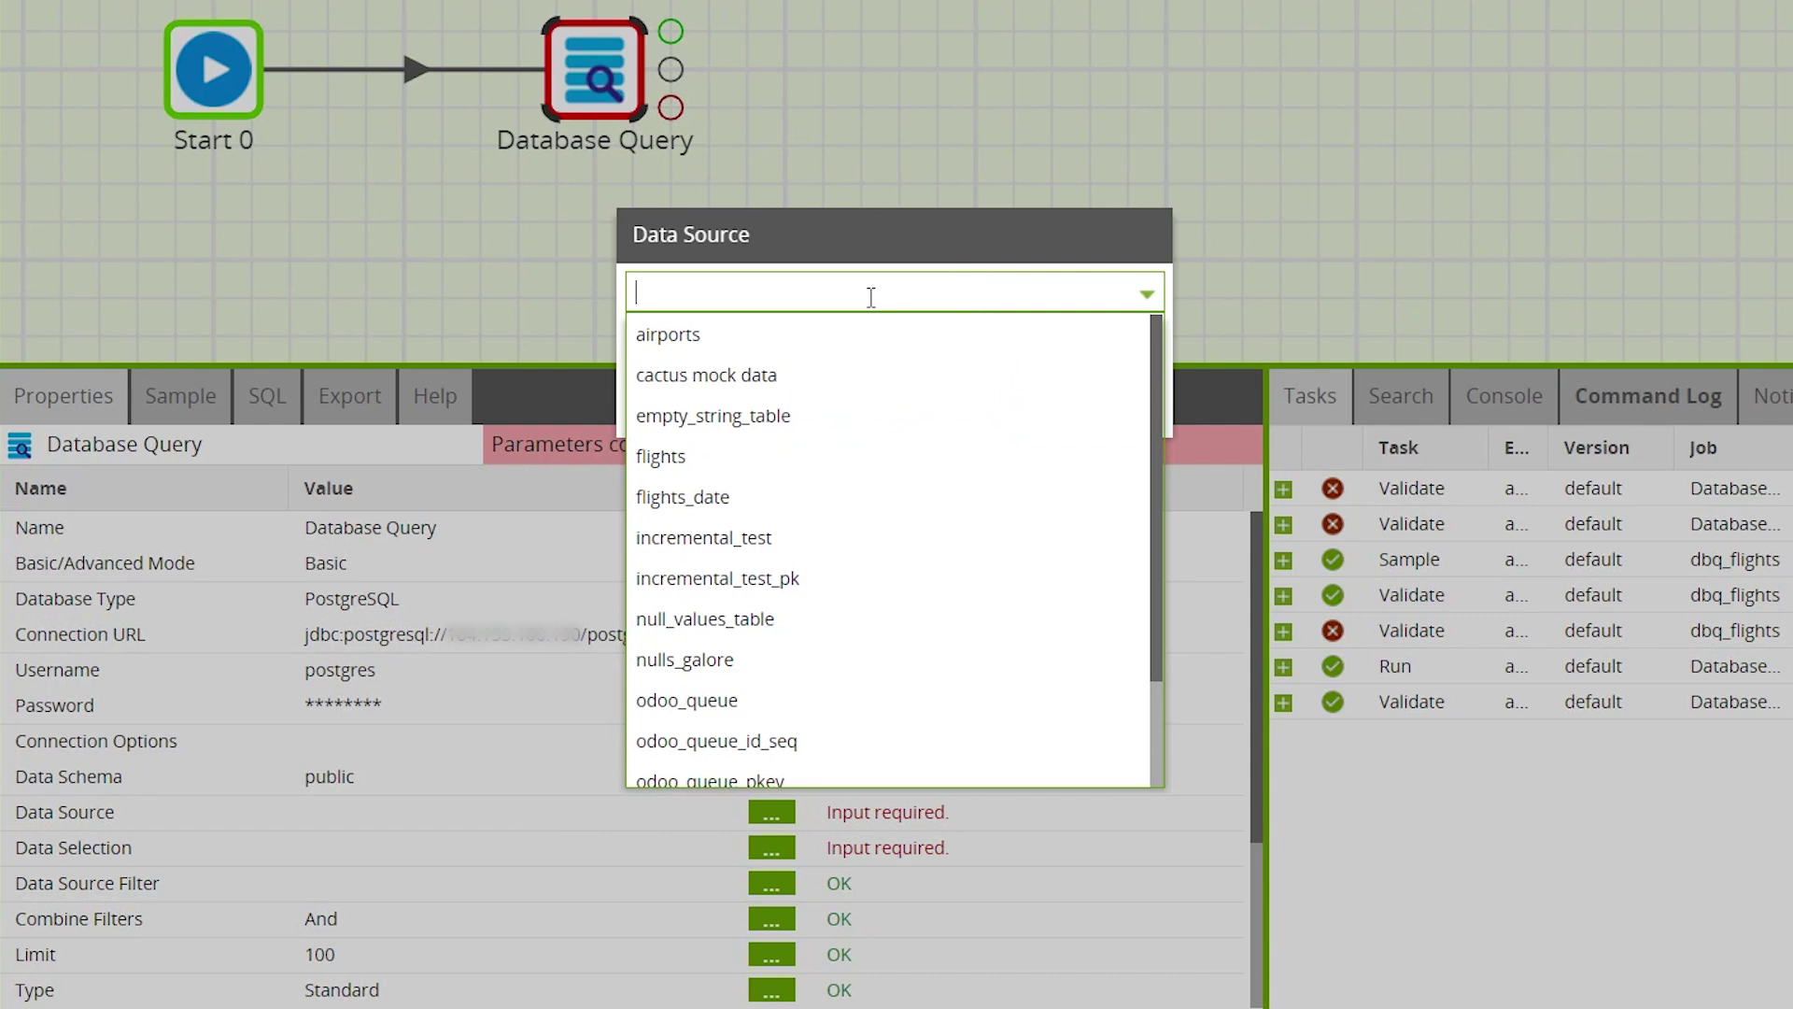
pyautogui.click(747, 456)
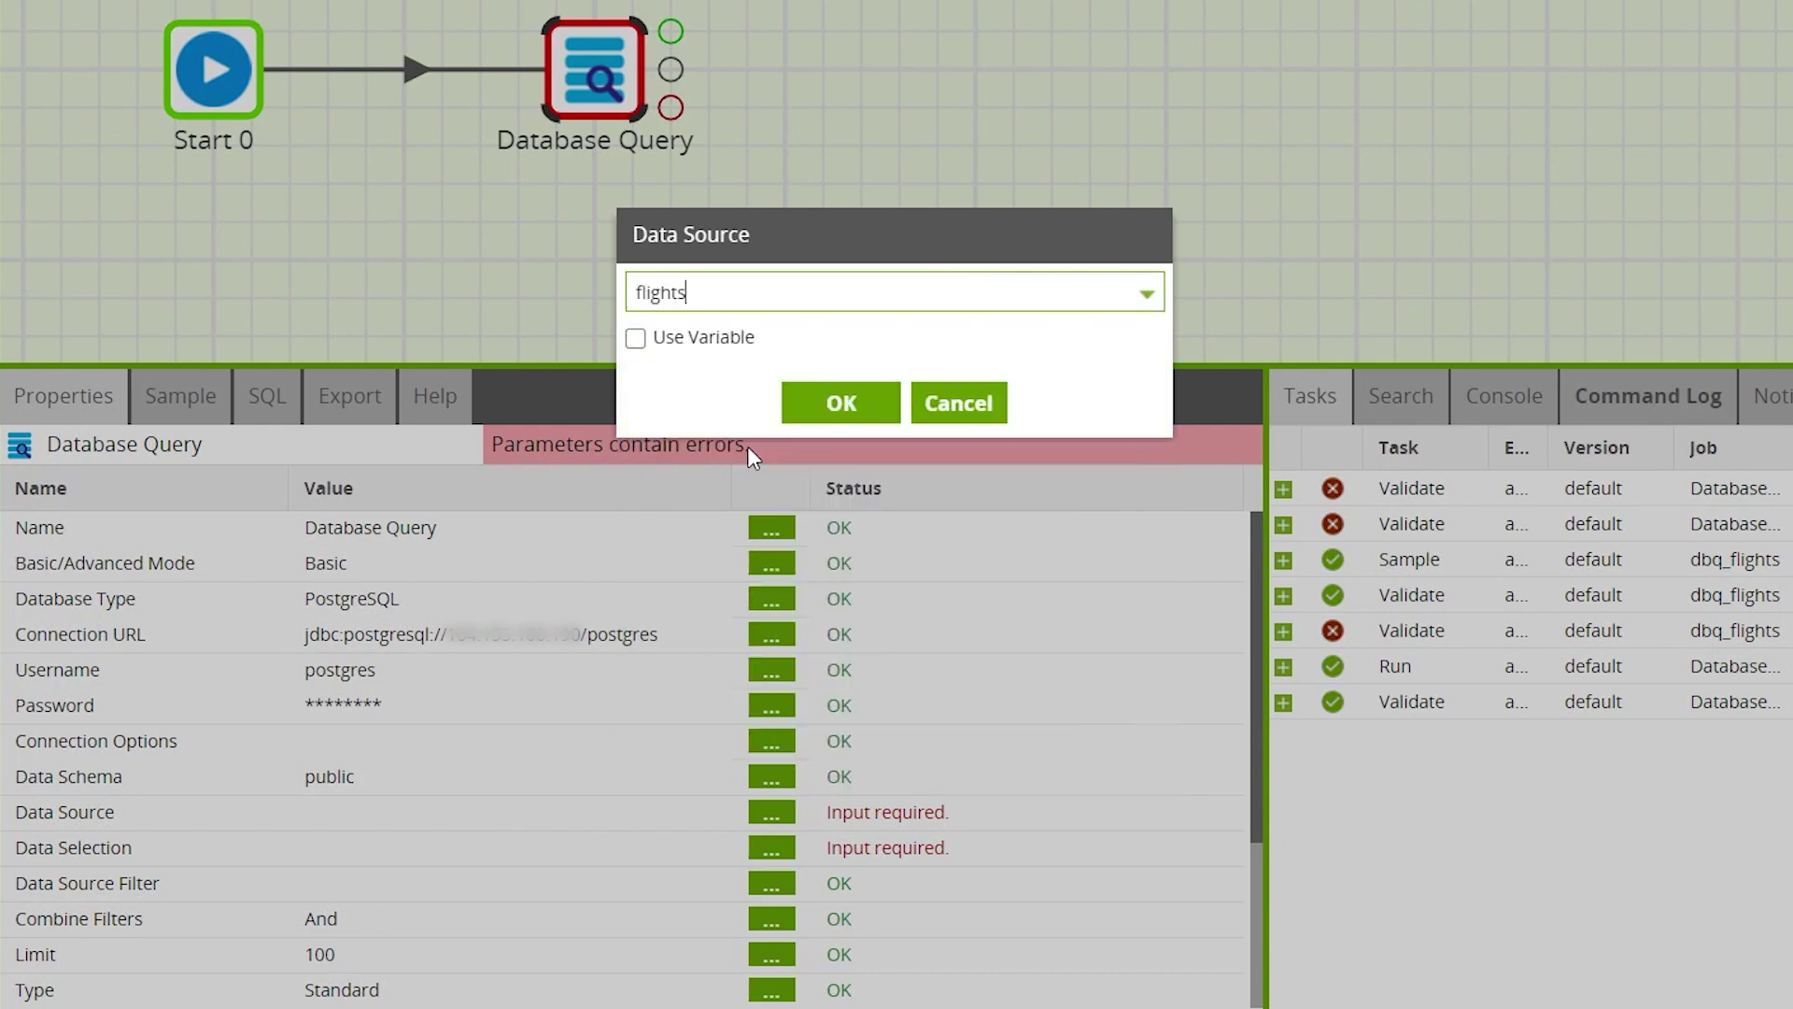
pyautogui.click(798, 411)
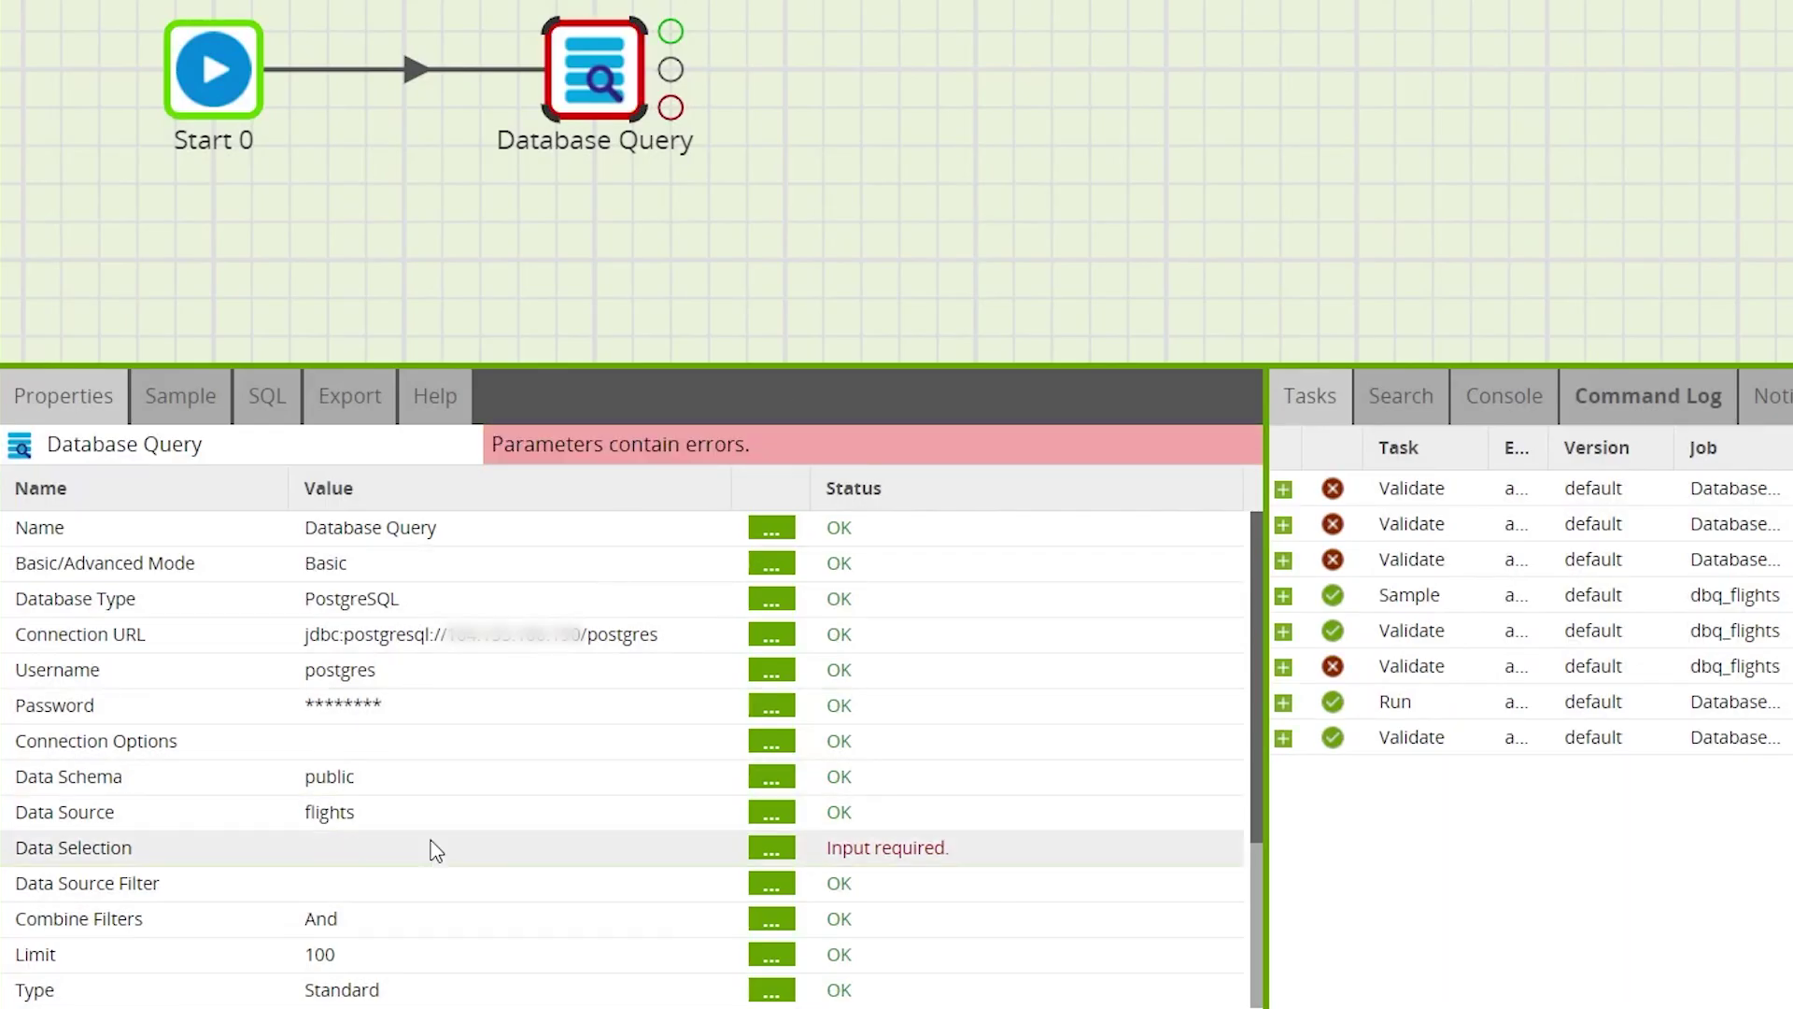
# Step: Include all available columns of the flights table in the component's Data Selection
pyautogui.click(431, 853)
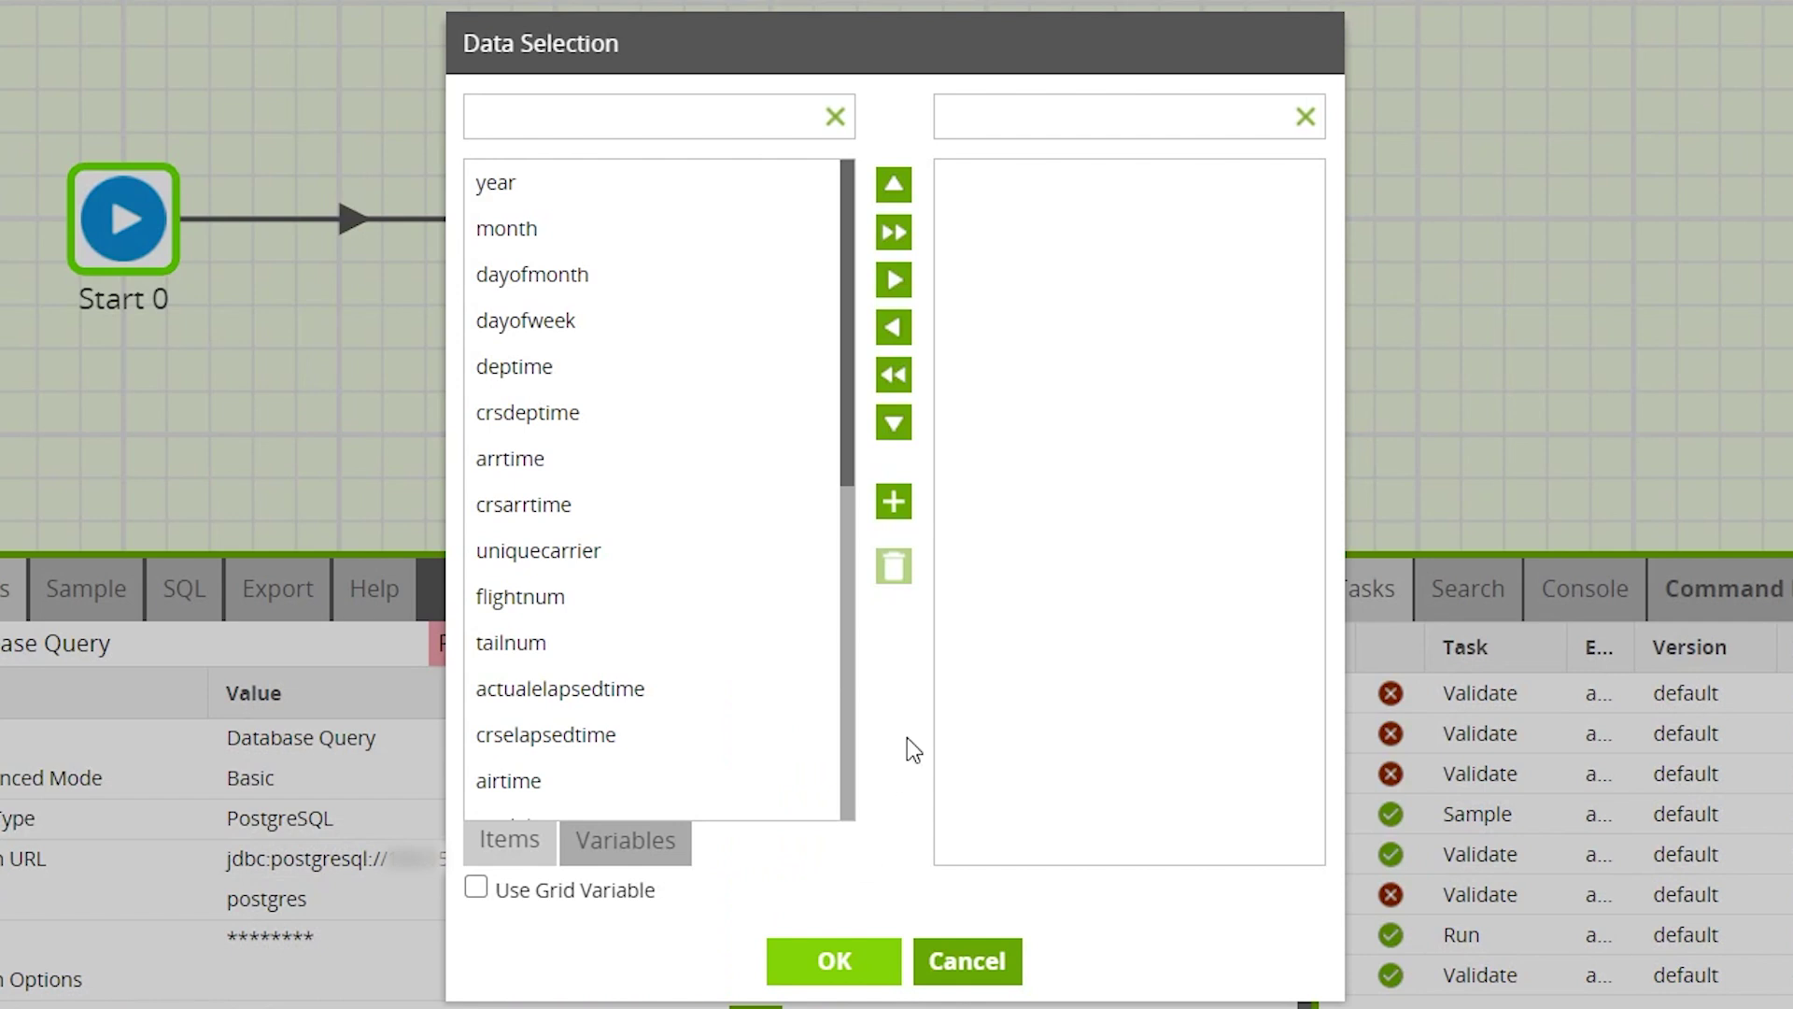
pyautogui.click(892, 248)
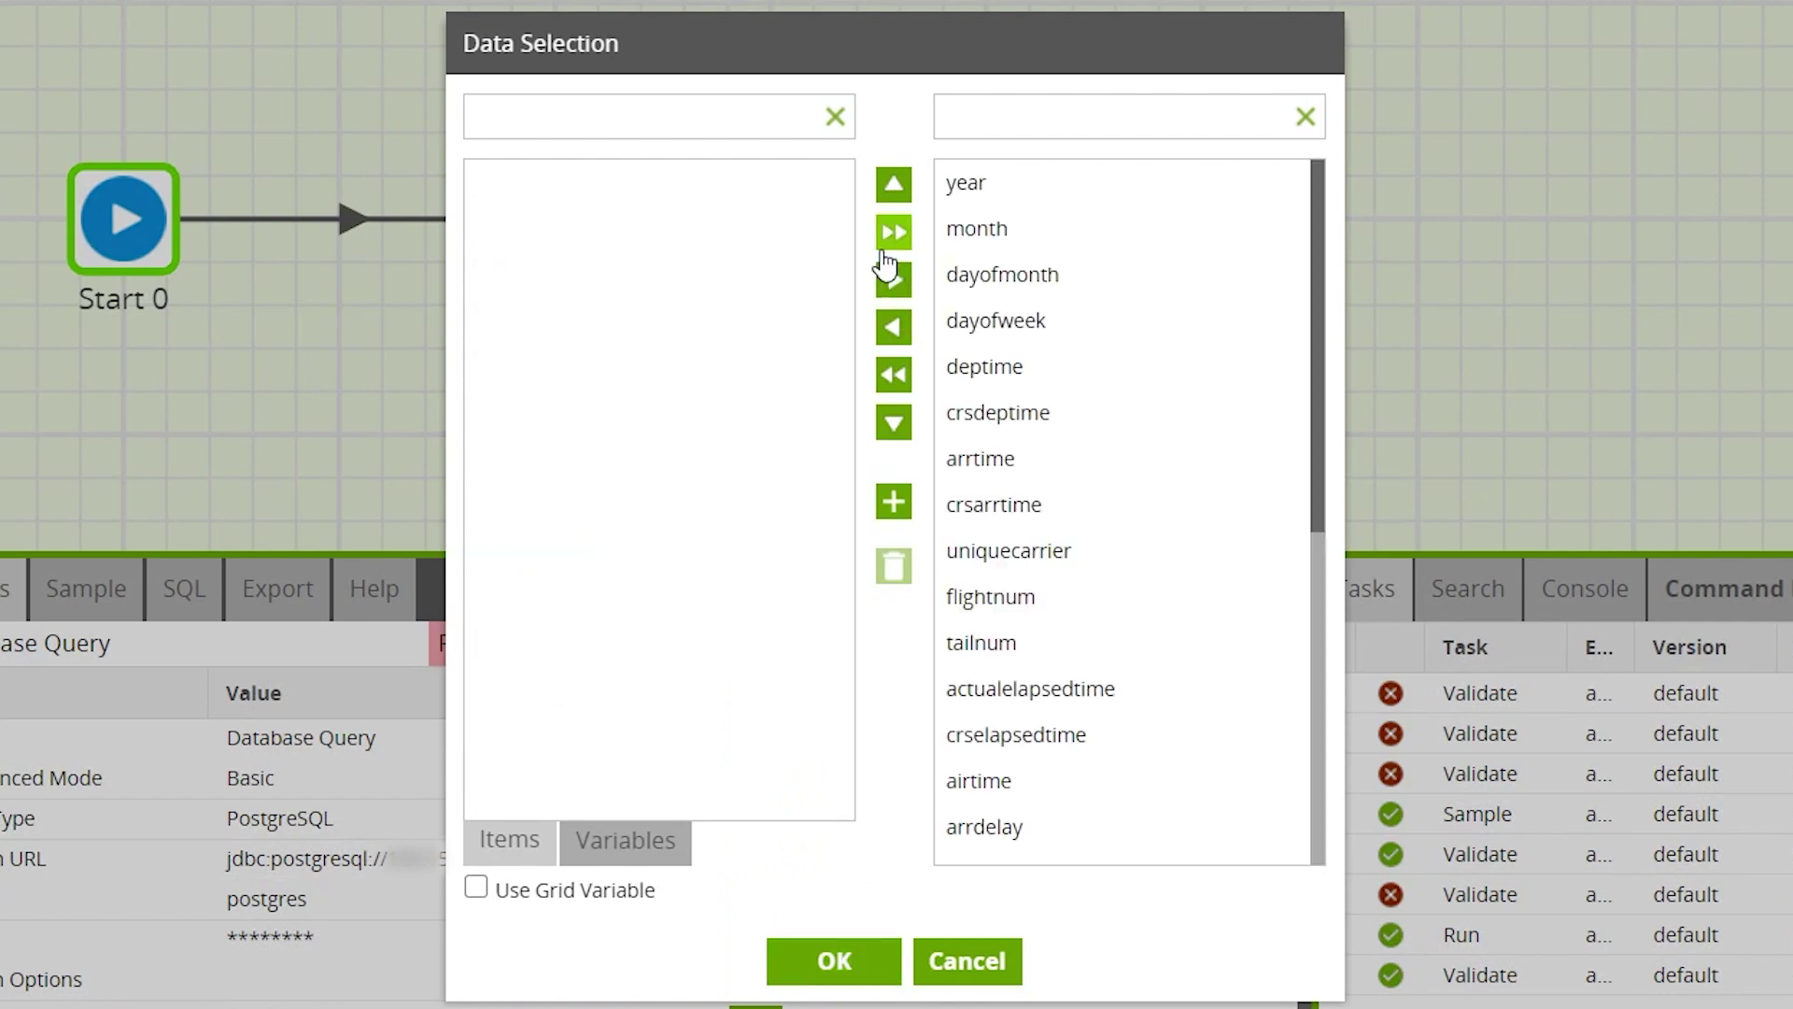
pyautogui.click(826, 962)
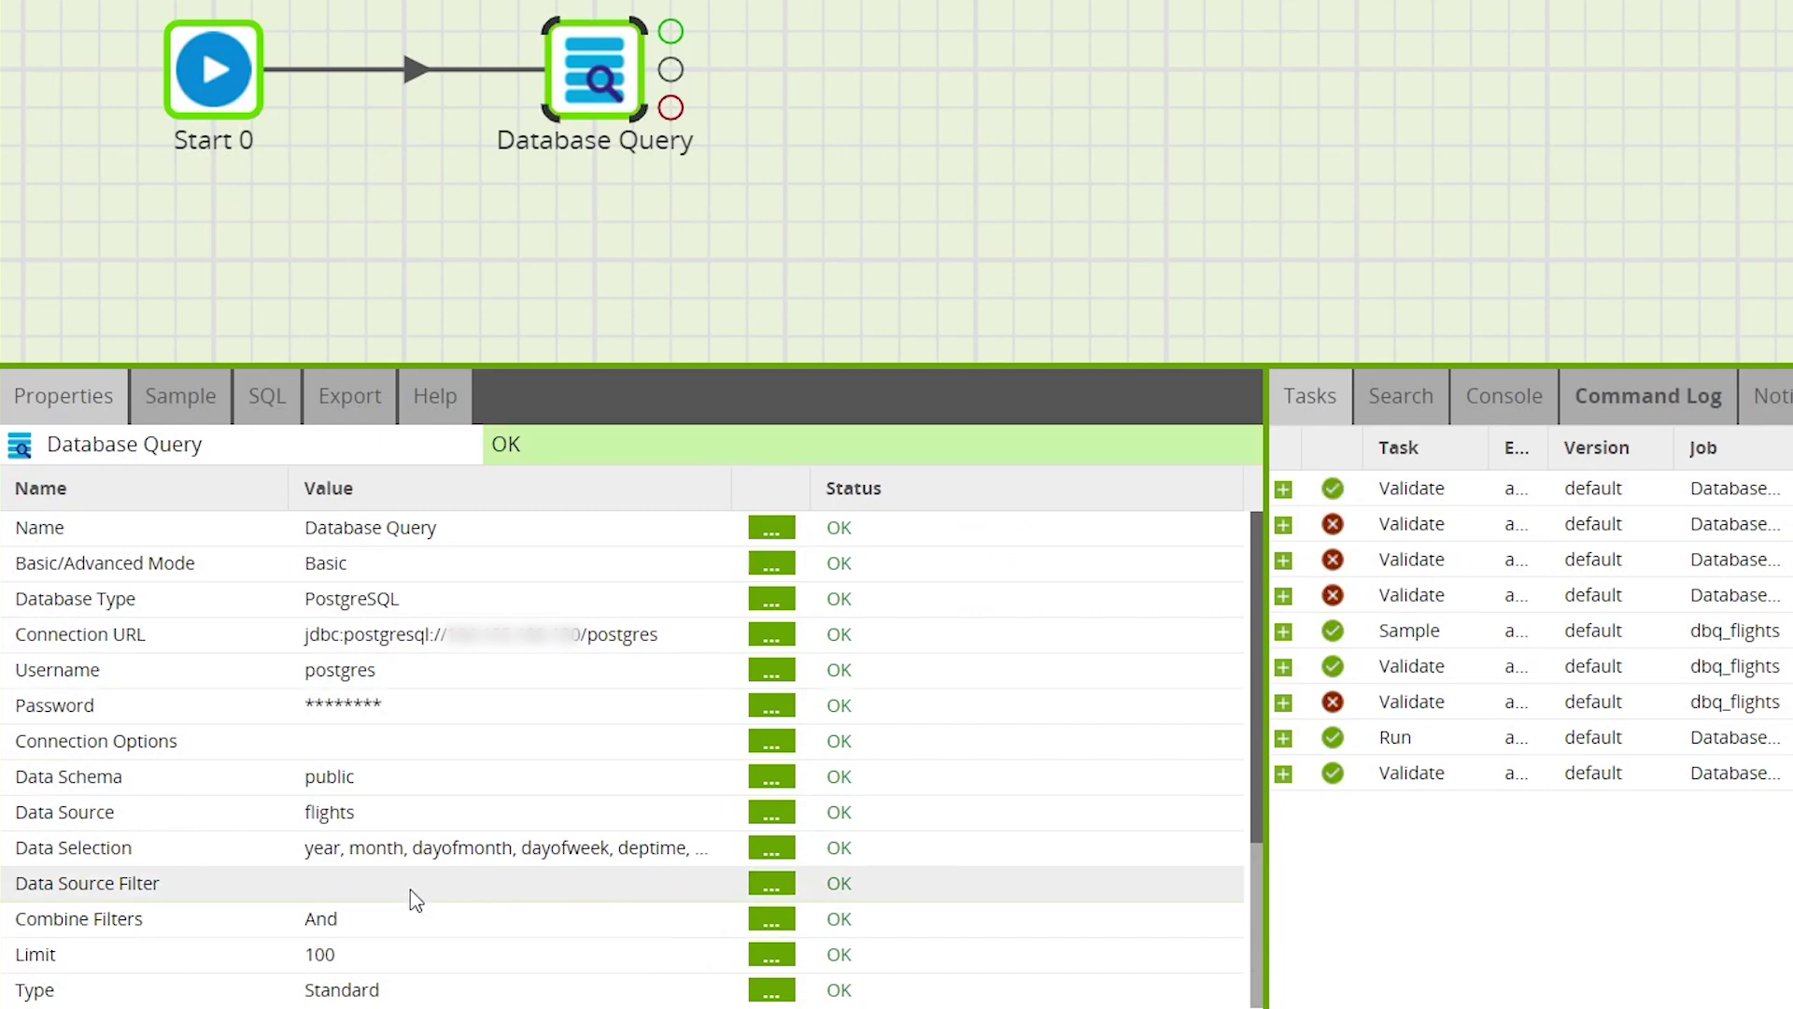
# Step: Add a Data Source Filter condition requiring the year column to be Equal to 2005
pyautogui.click(411, 890)
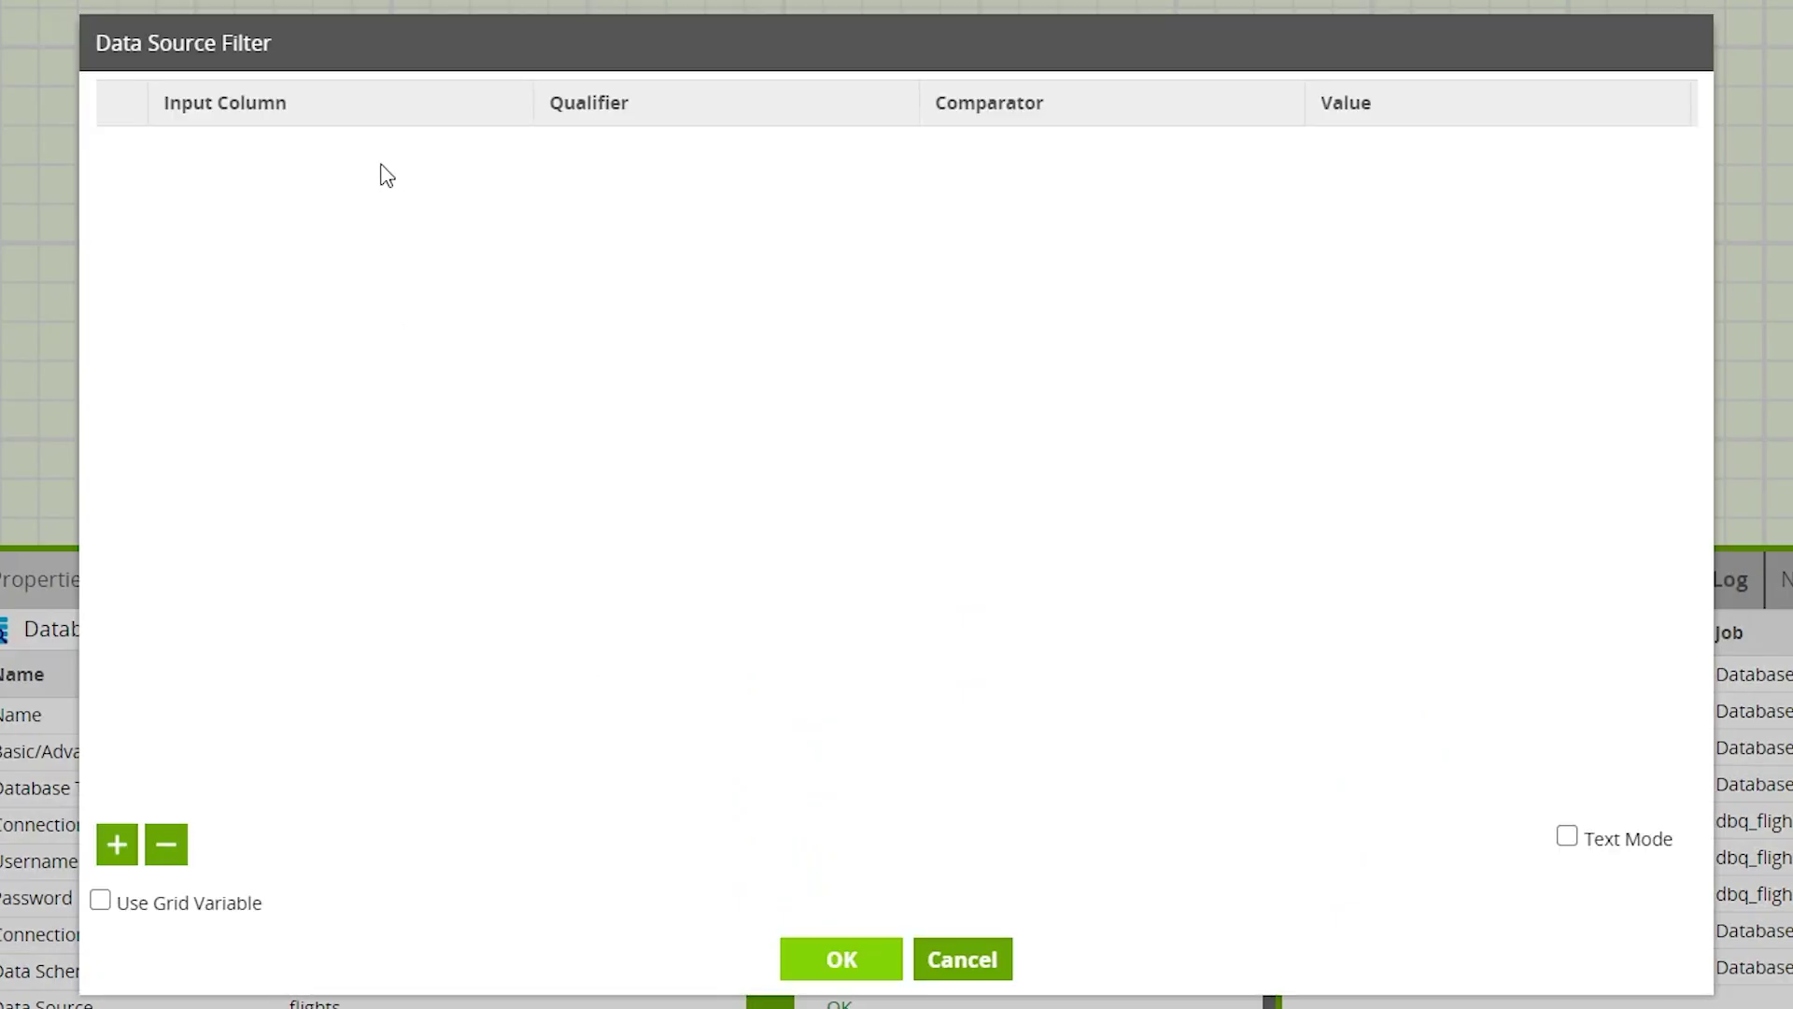
pyautogui.click(117, 847)
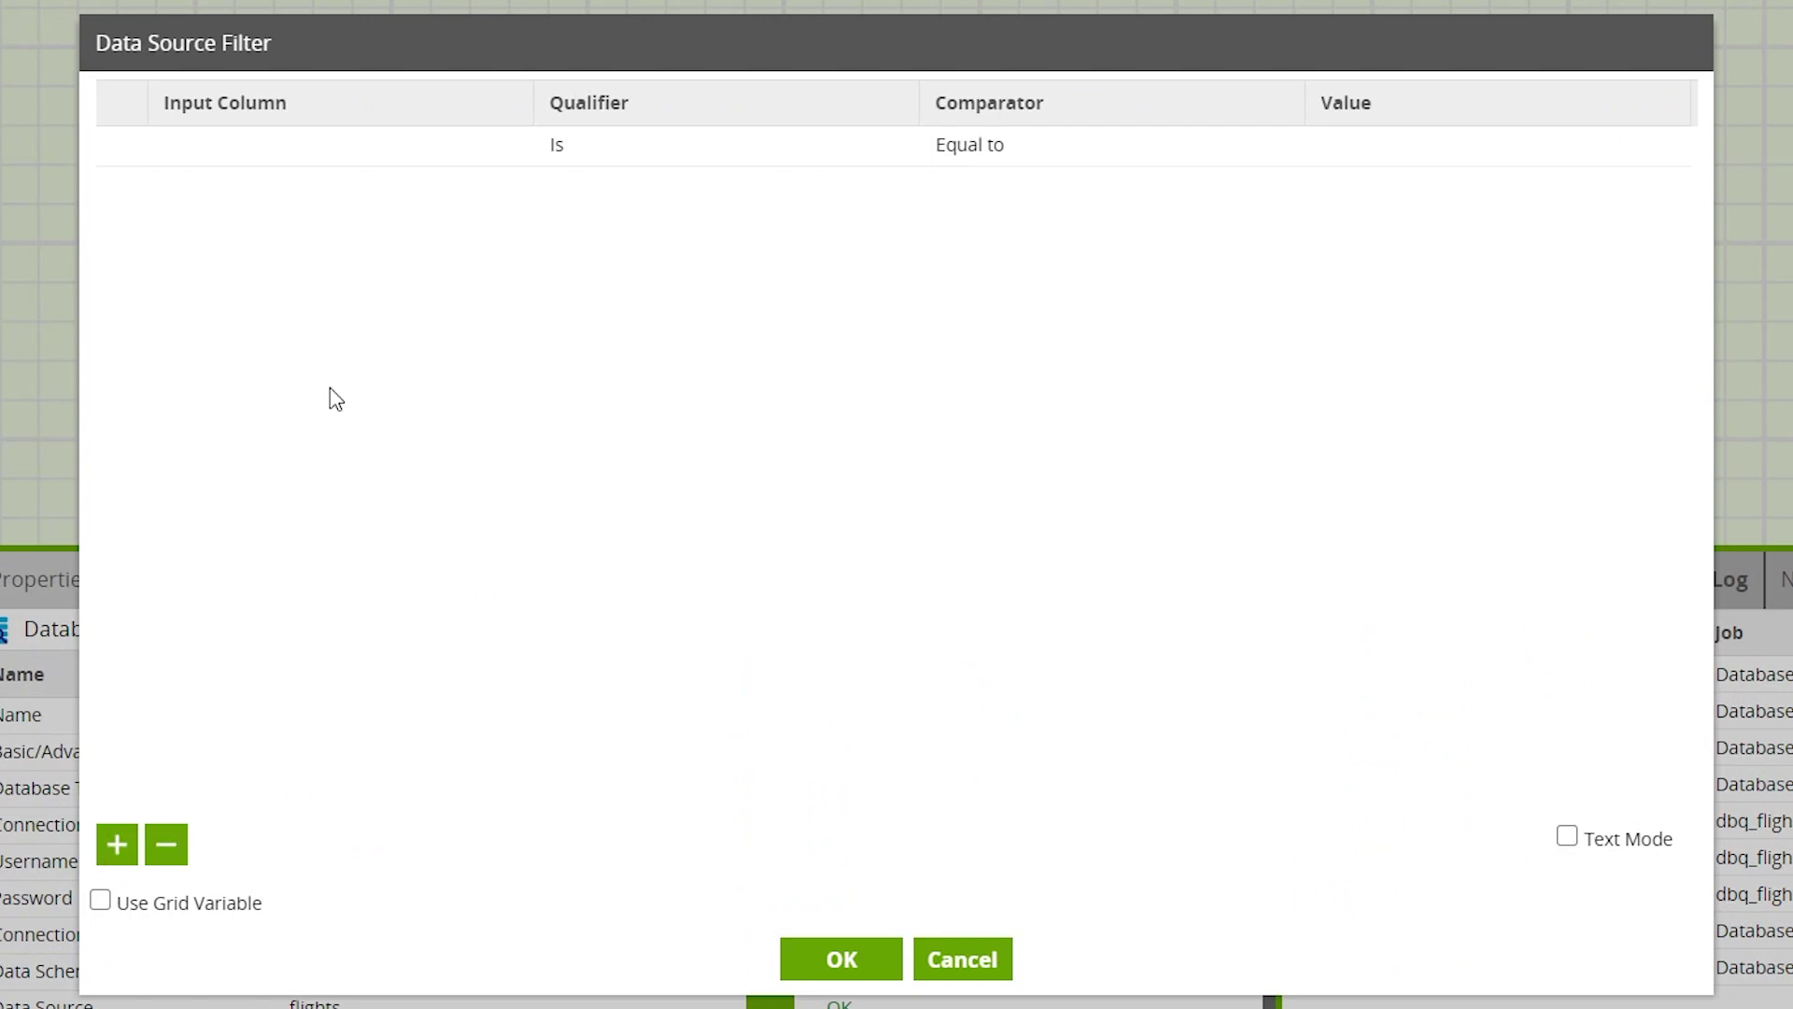
pyautogui.click(345, 151)
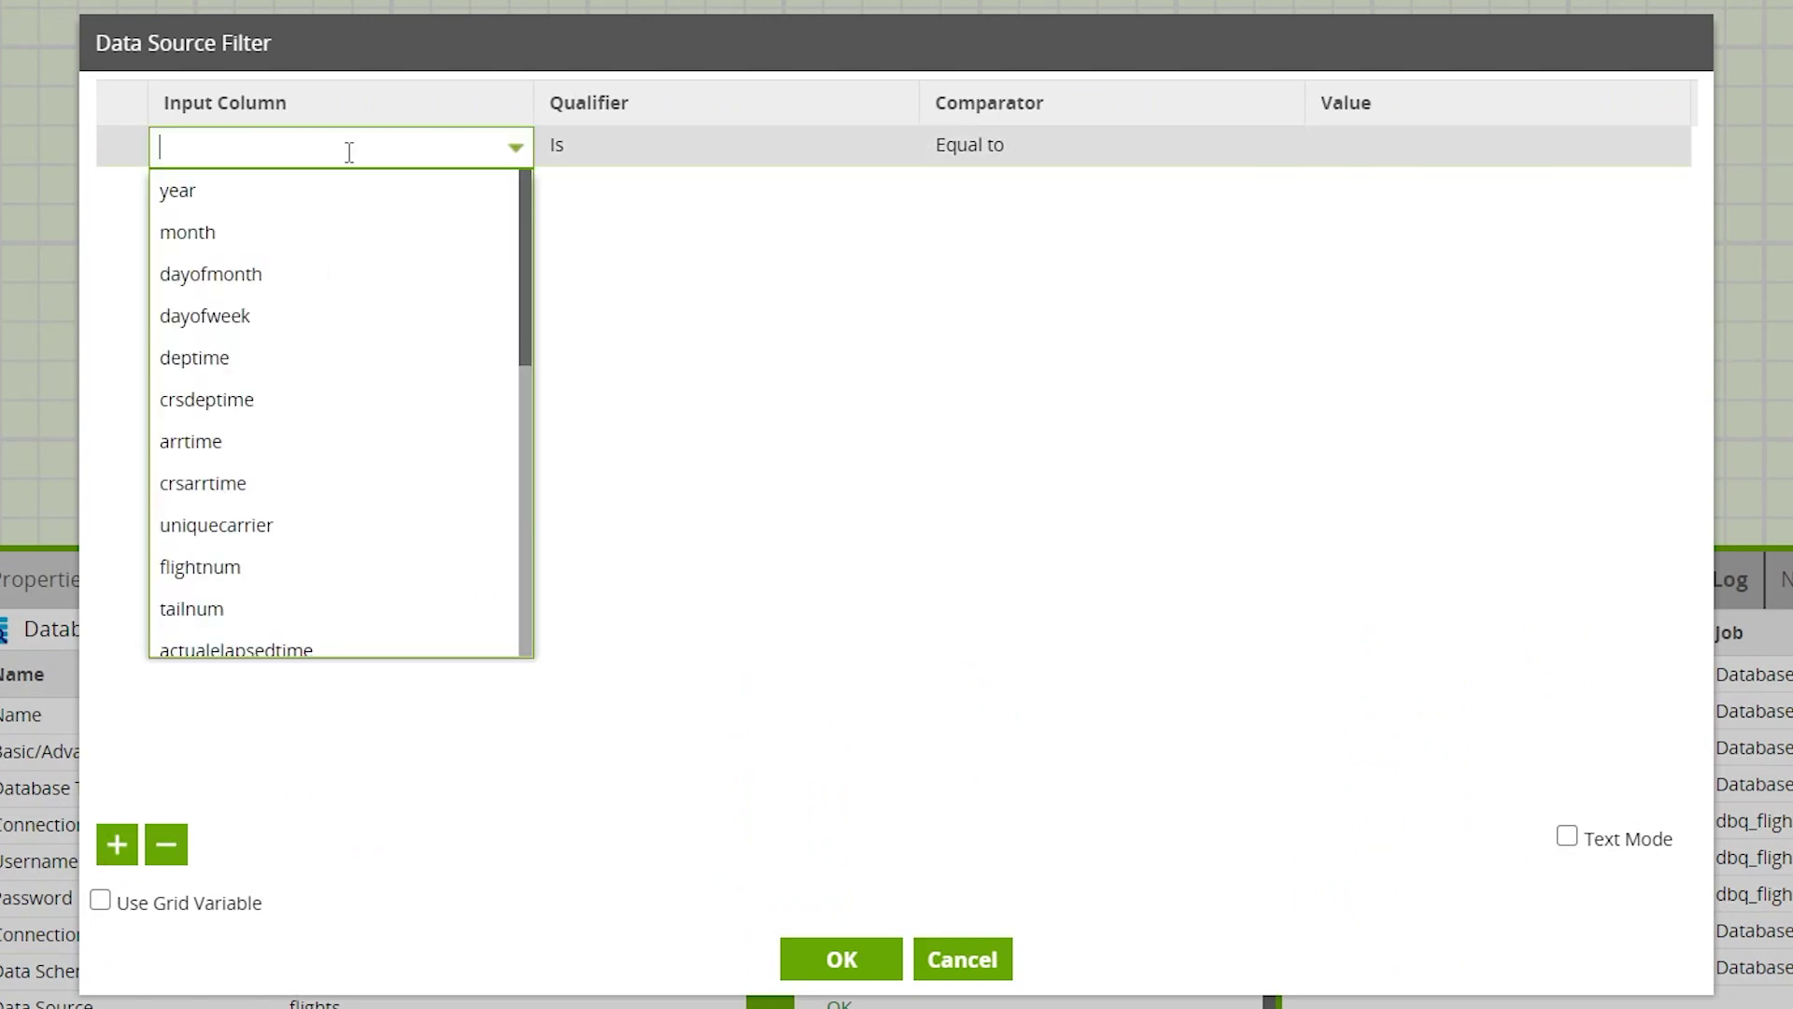
pyautogui.click(344, 190)
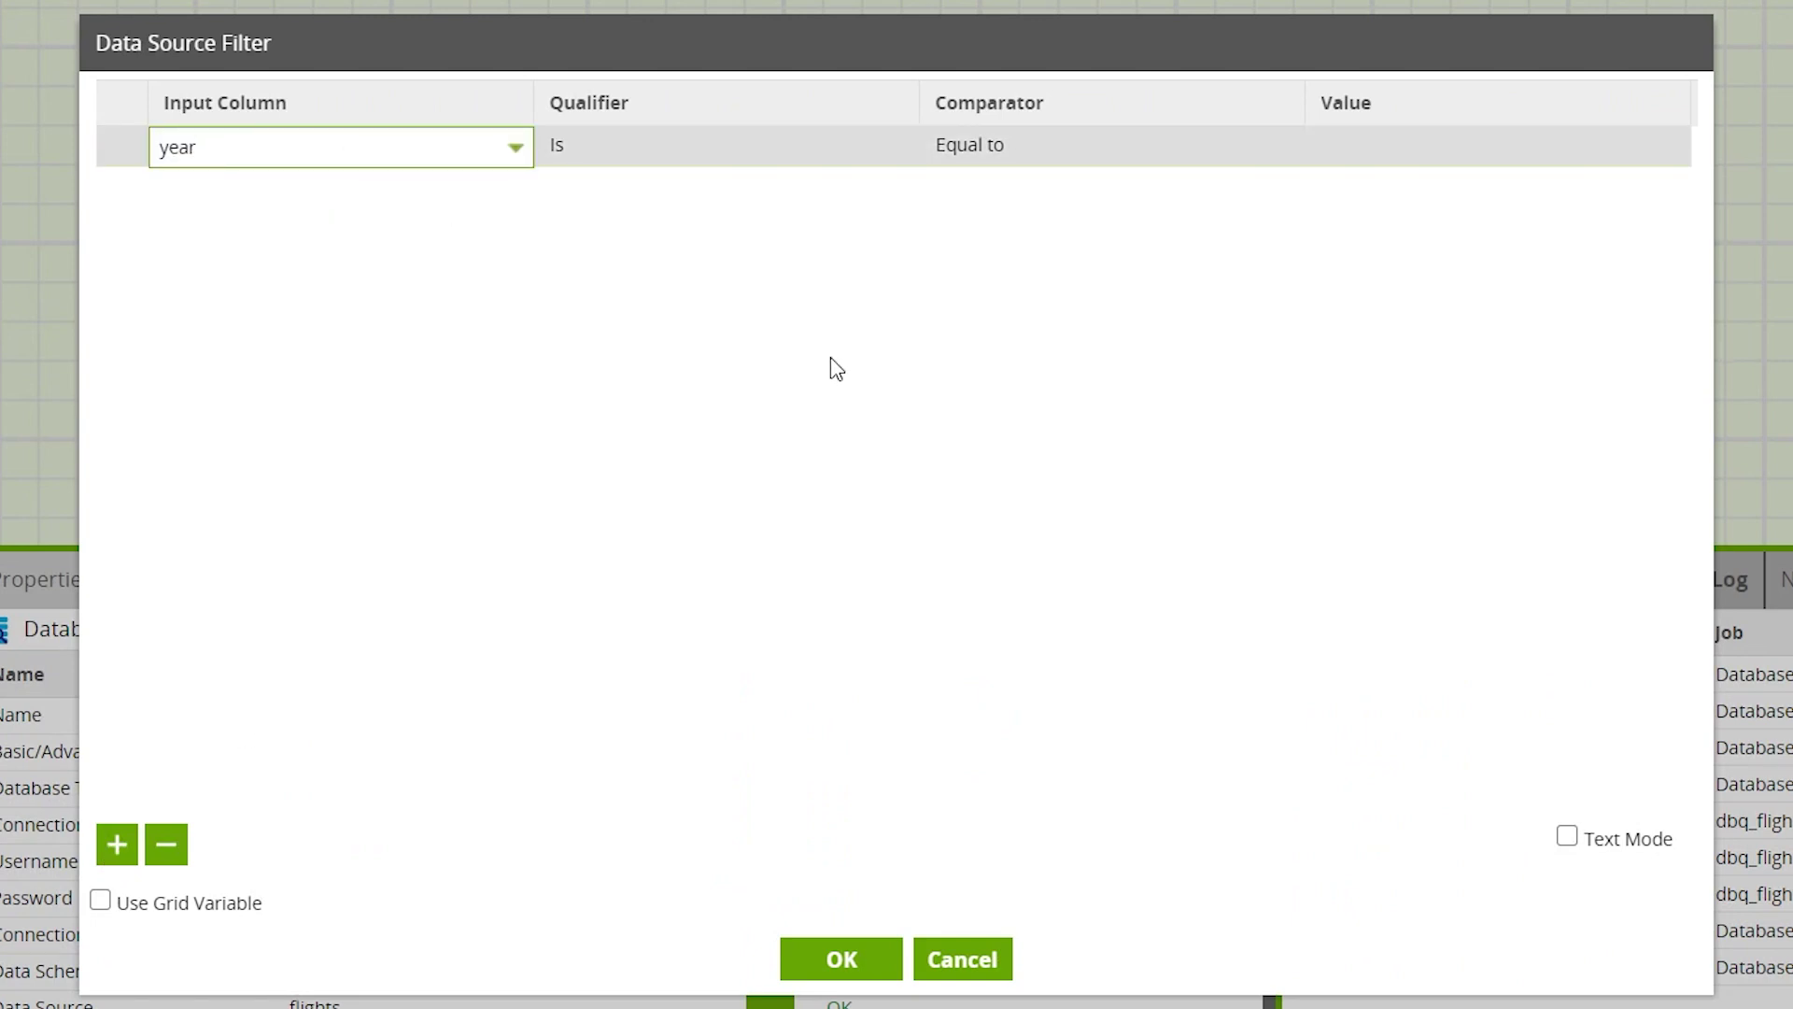
pyautogui.click(1352, 135)
pyautogui.write('2005')
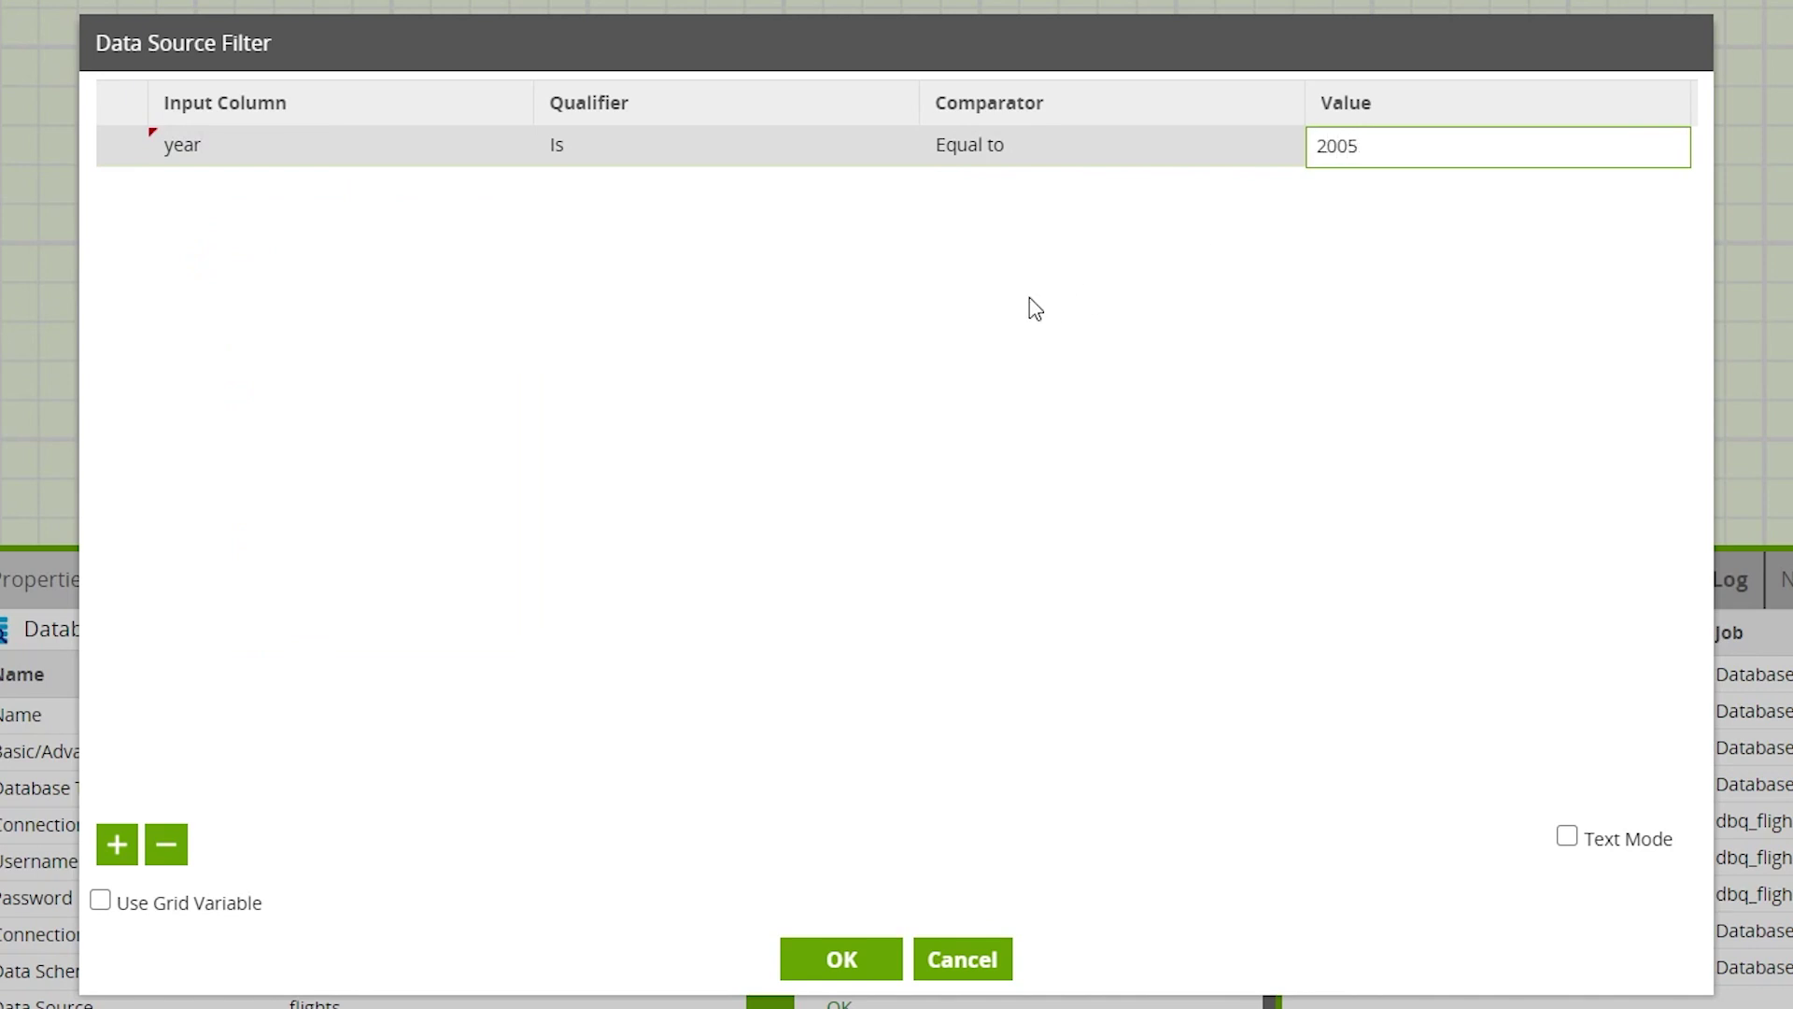
pyautogui.click(1029, 297)
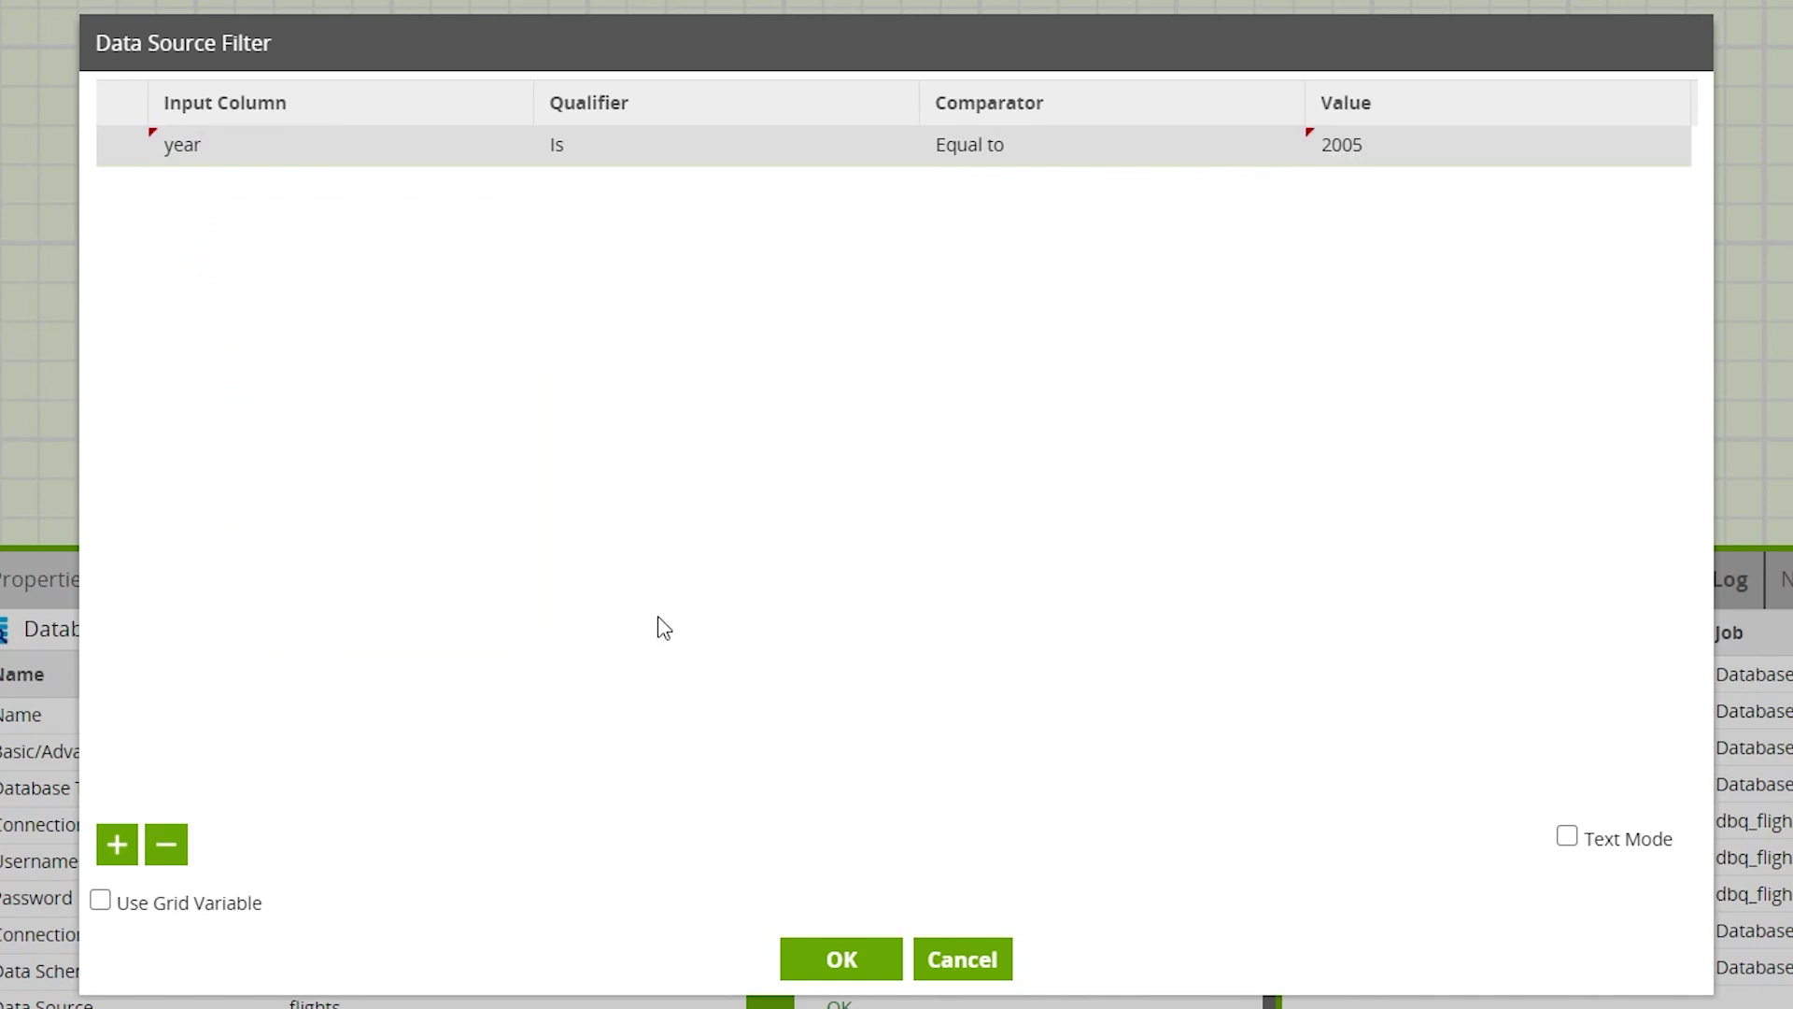
# Step: Add a second filter condition requiring deptime to be Greater than crsdeptime, and apply the Data Source Filter
pyautogui.click(117, 845)
pyautogui.click(299, 189)
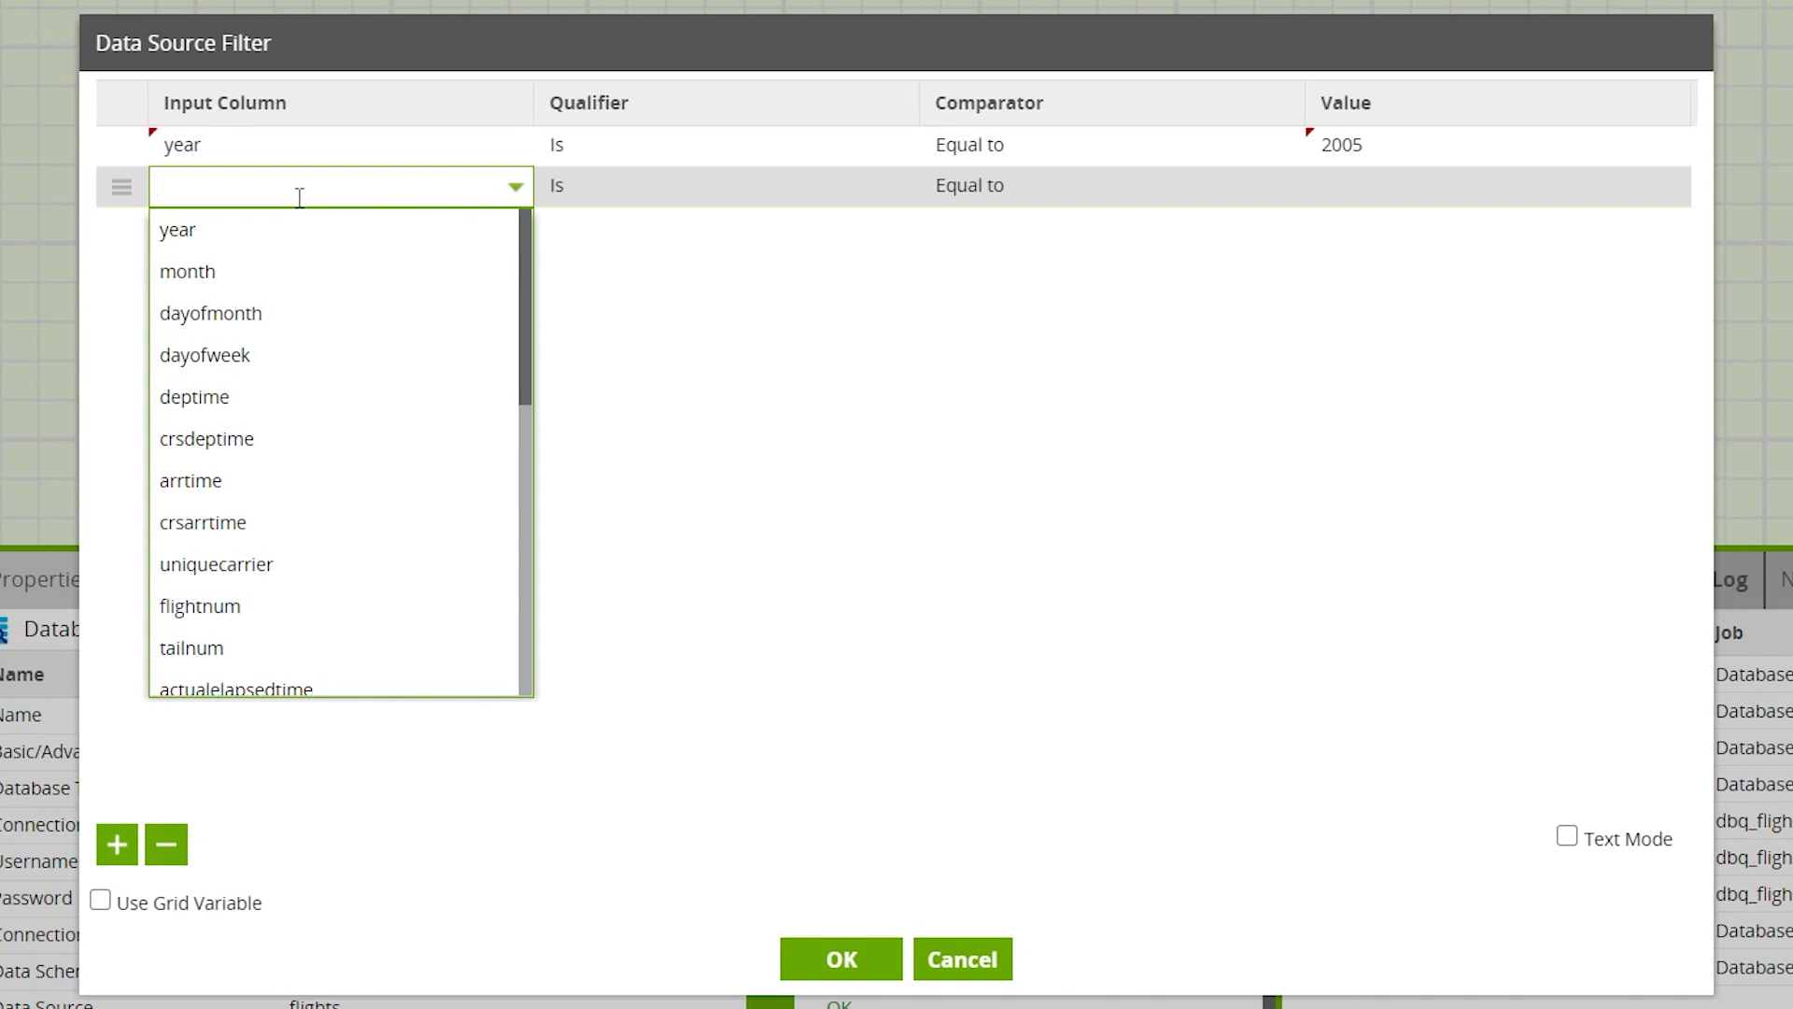
pyautogui.click(278, 400)
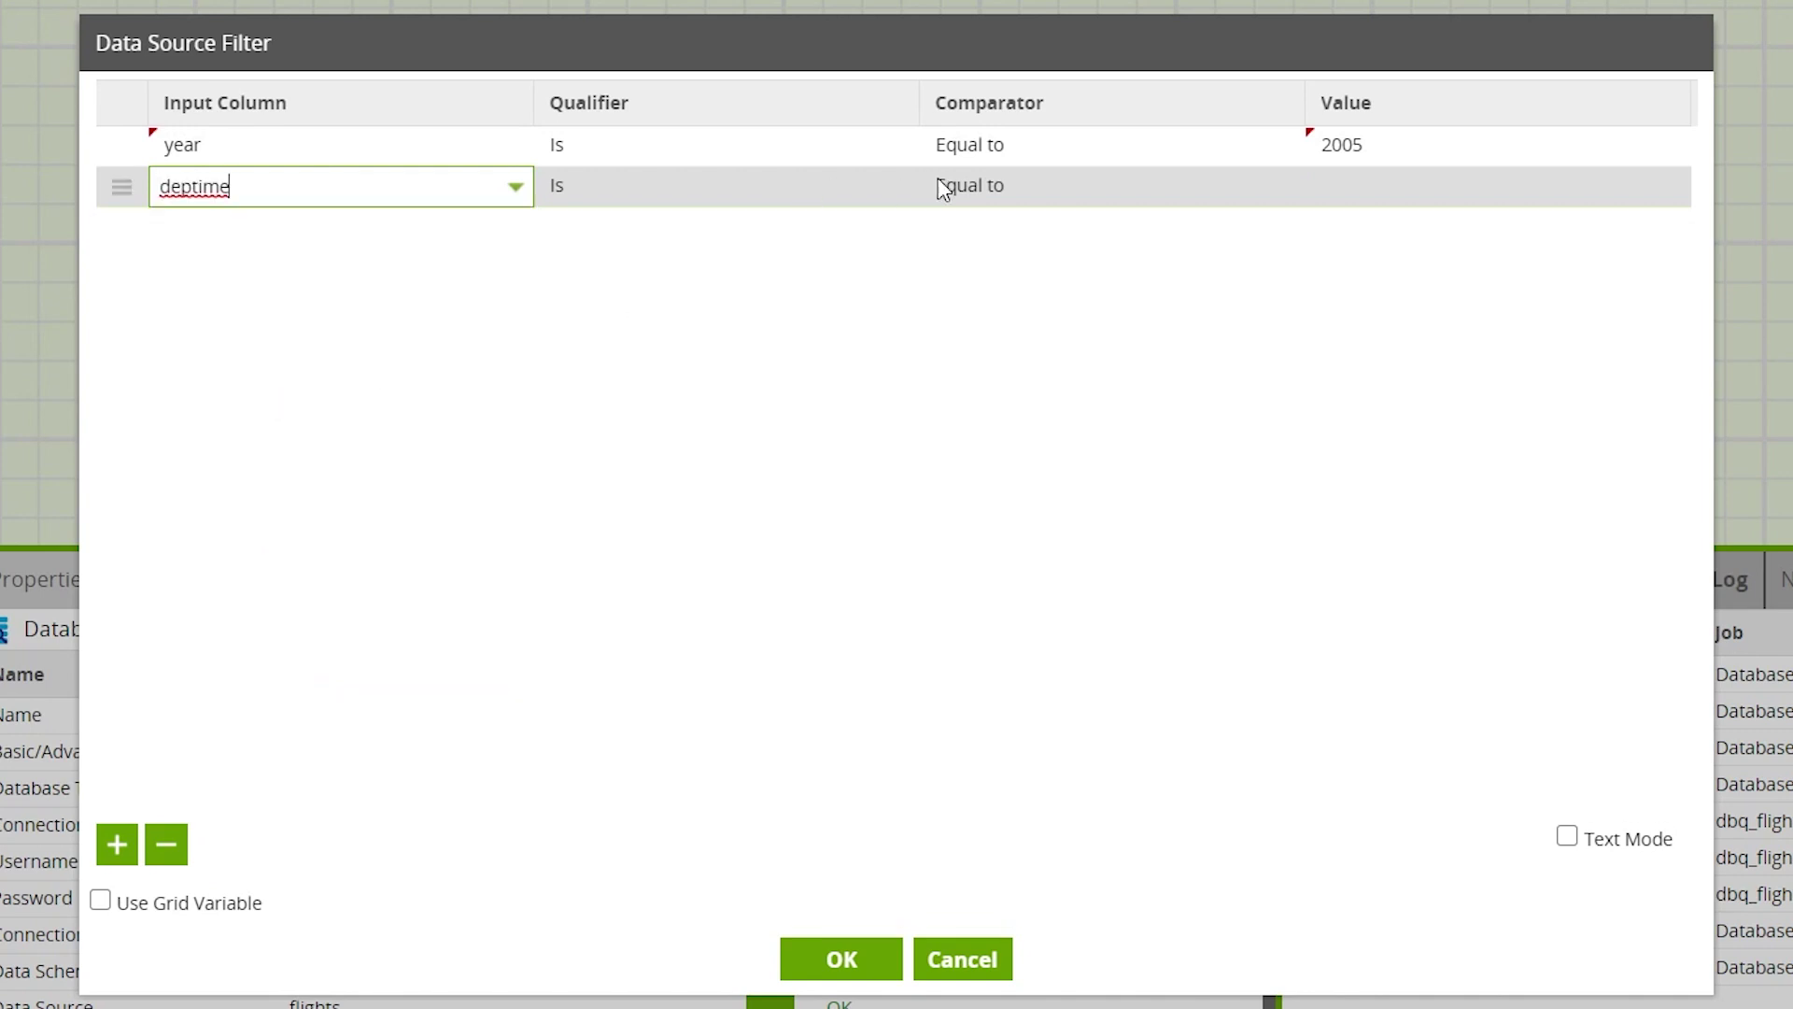
pyautogui.click(986, 187)
pyautogui.click(967, 272)
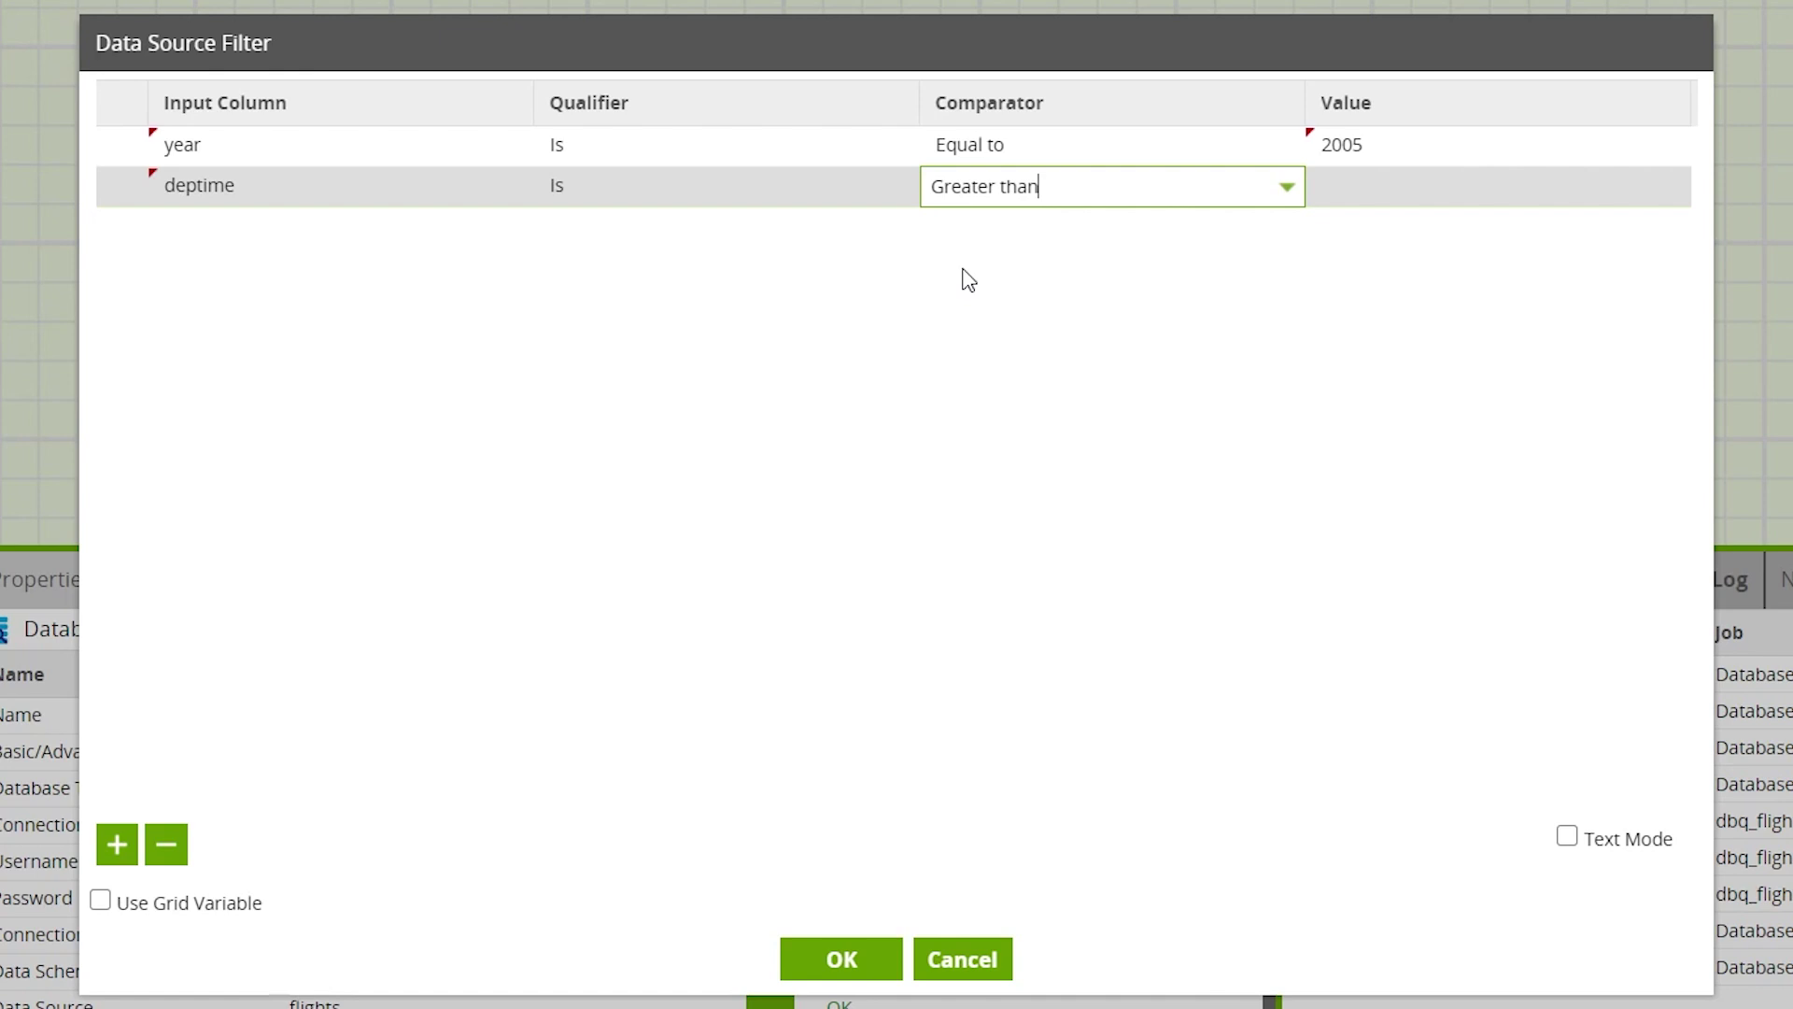
pyautogui.click(1339, 187)
pyautogui.write('crsdep')
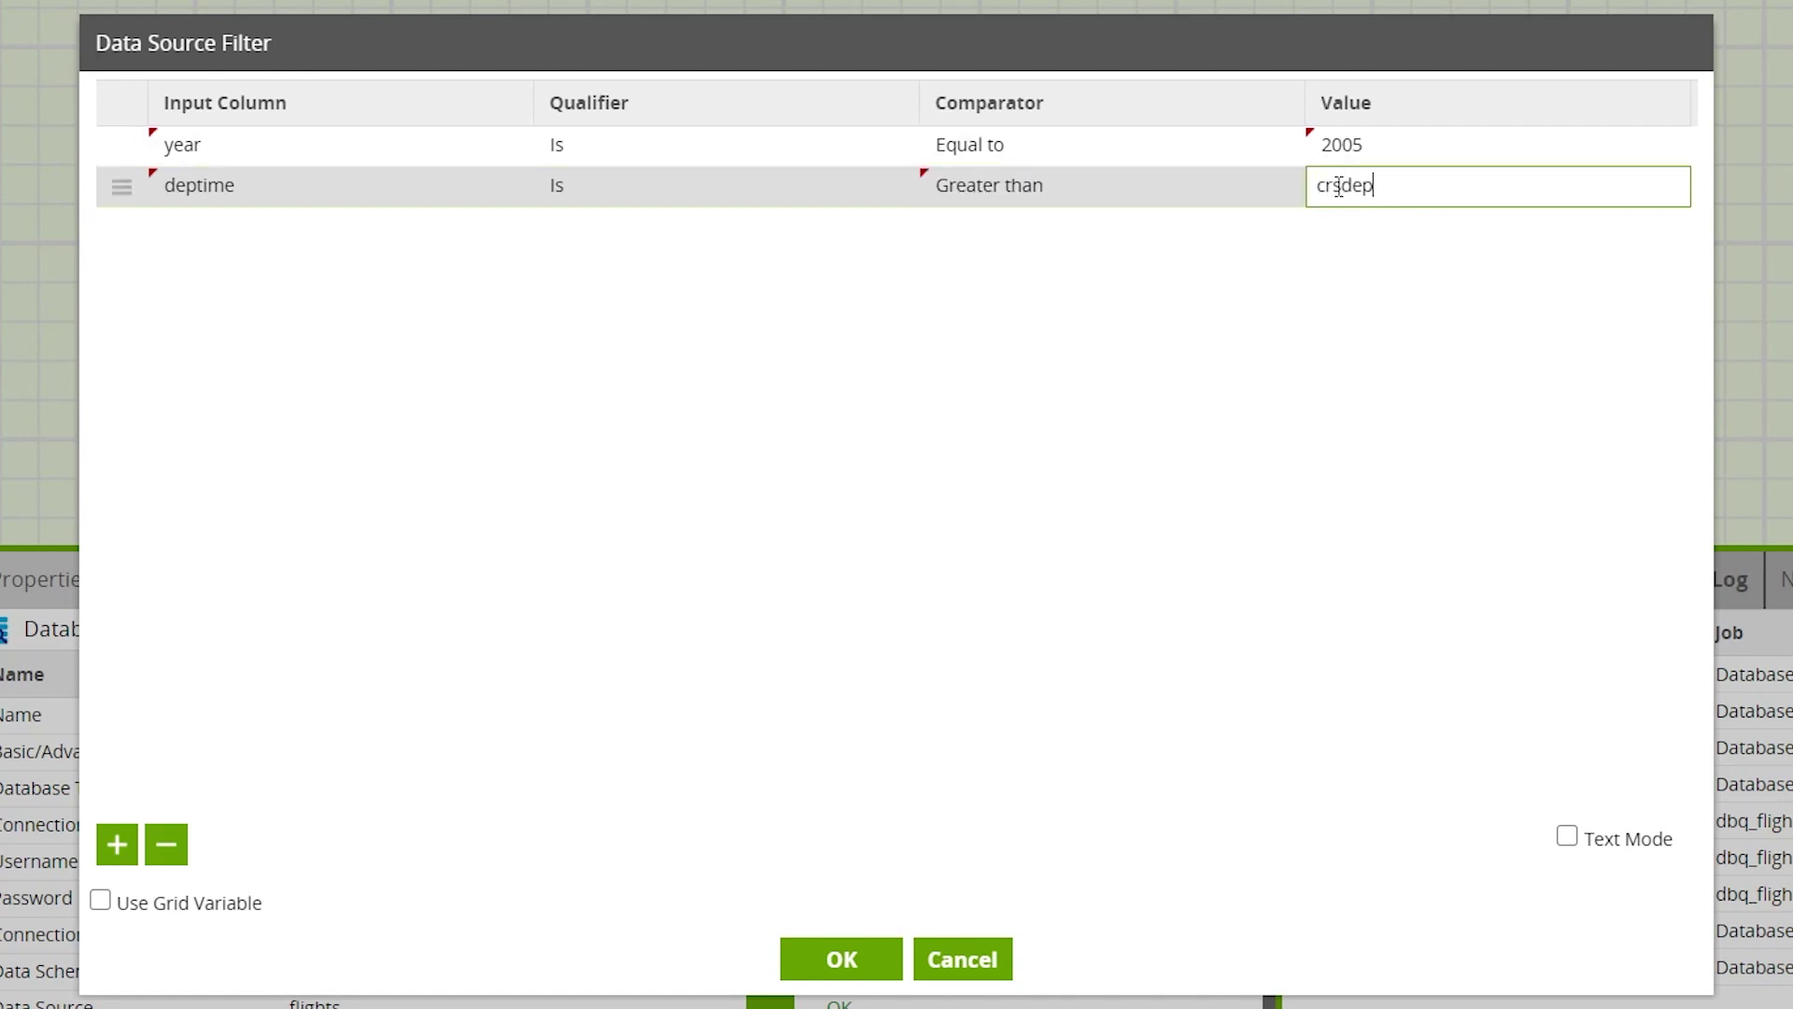
pyautogui.write('time')
pyautogui.click(878, 388)
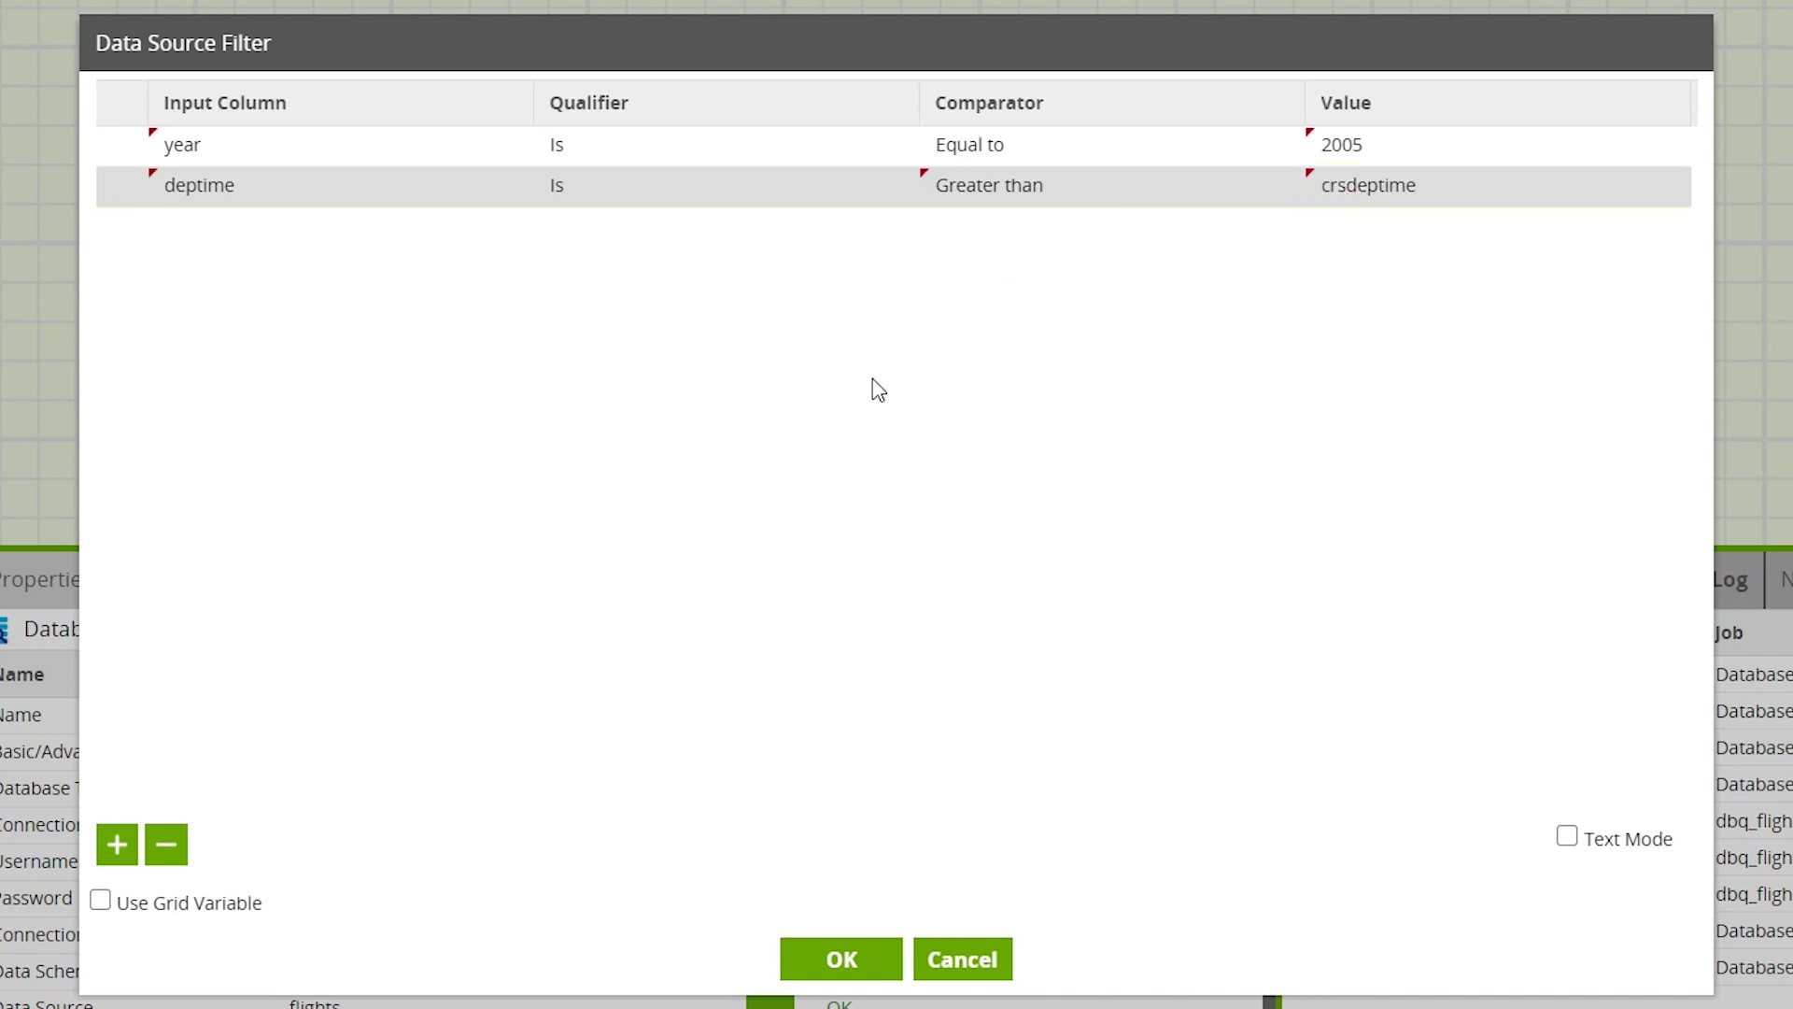
pyautogui.click(815, 966)
# Step: Run the Database Query job in its current environment and return to it from the dbq_flights job
pyautogui.click(619, 407)
pyautogui.rightClick(620, 405)
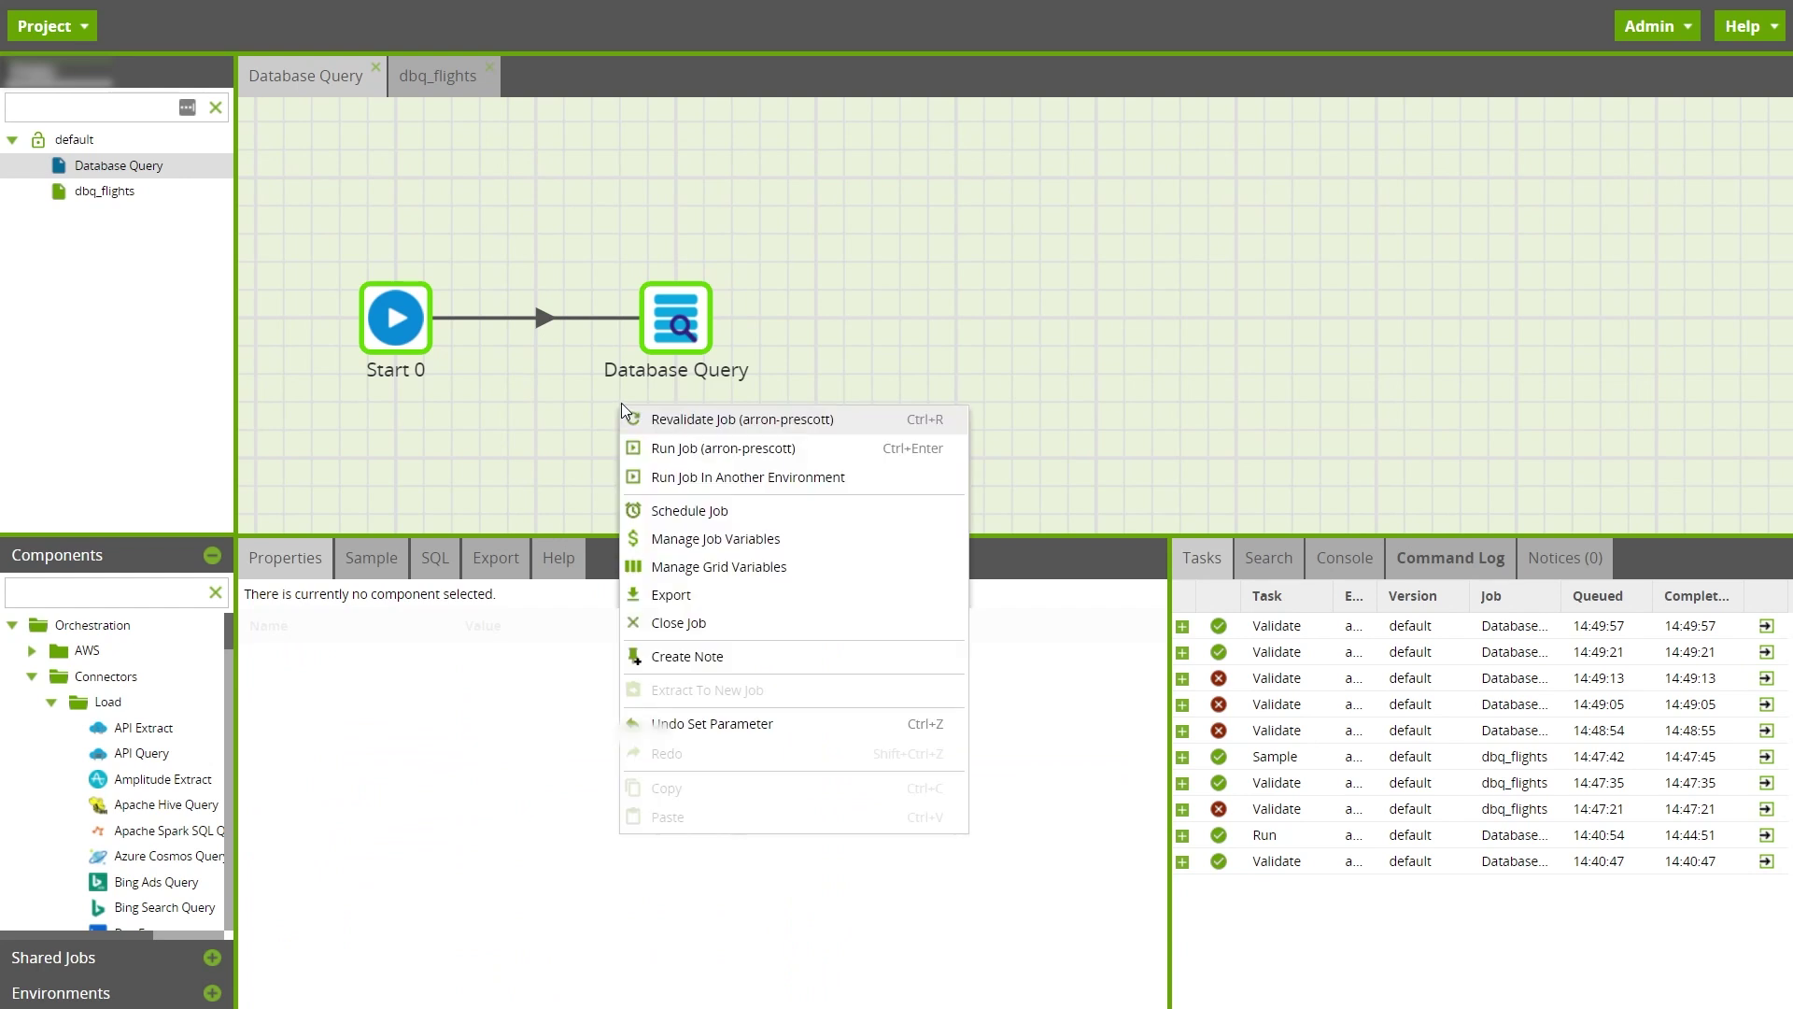
pyautogui.click(663, 450)
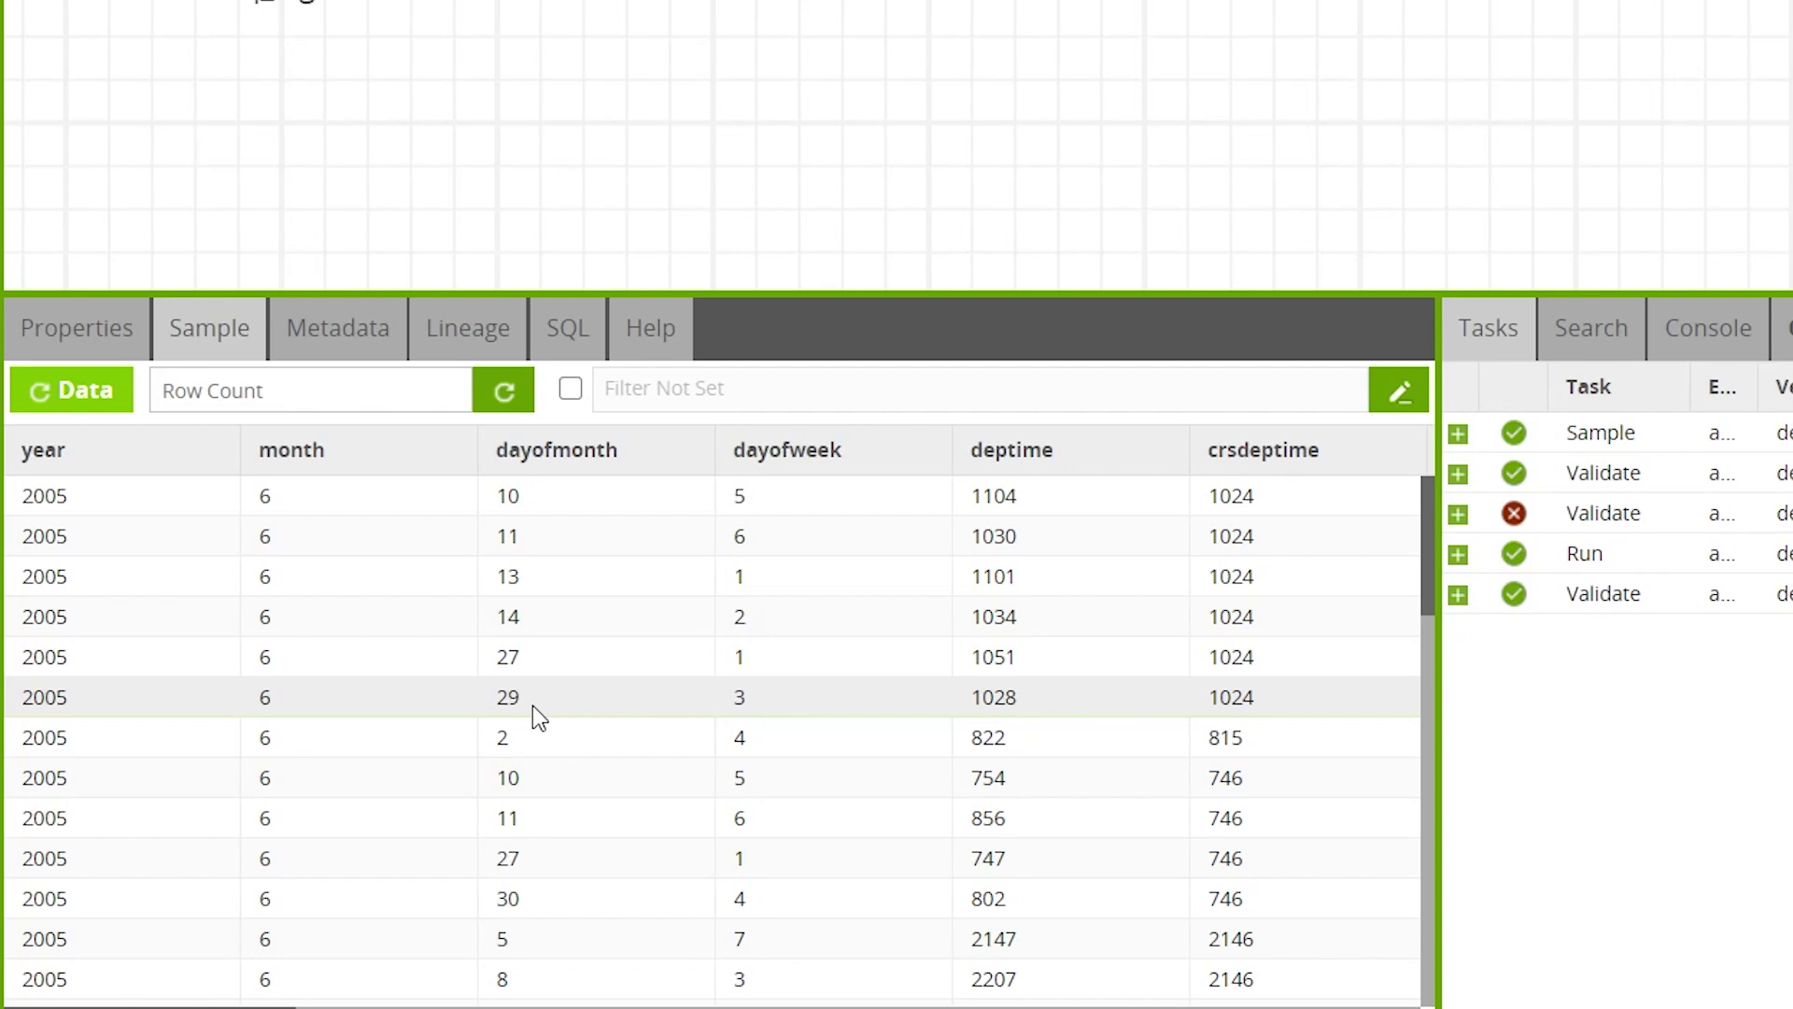
pyautogui.click(322, 81)
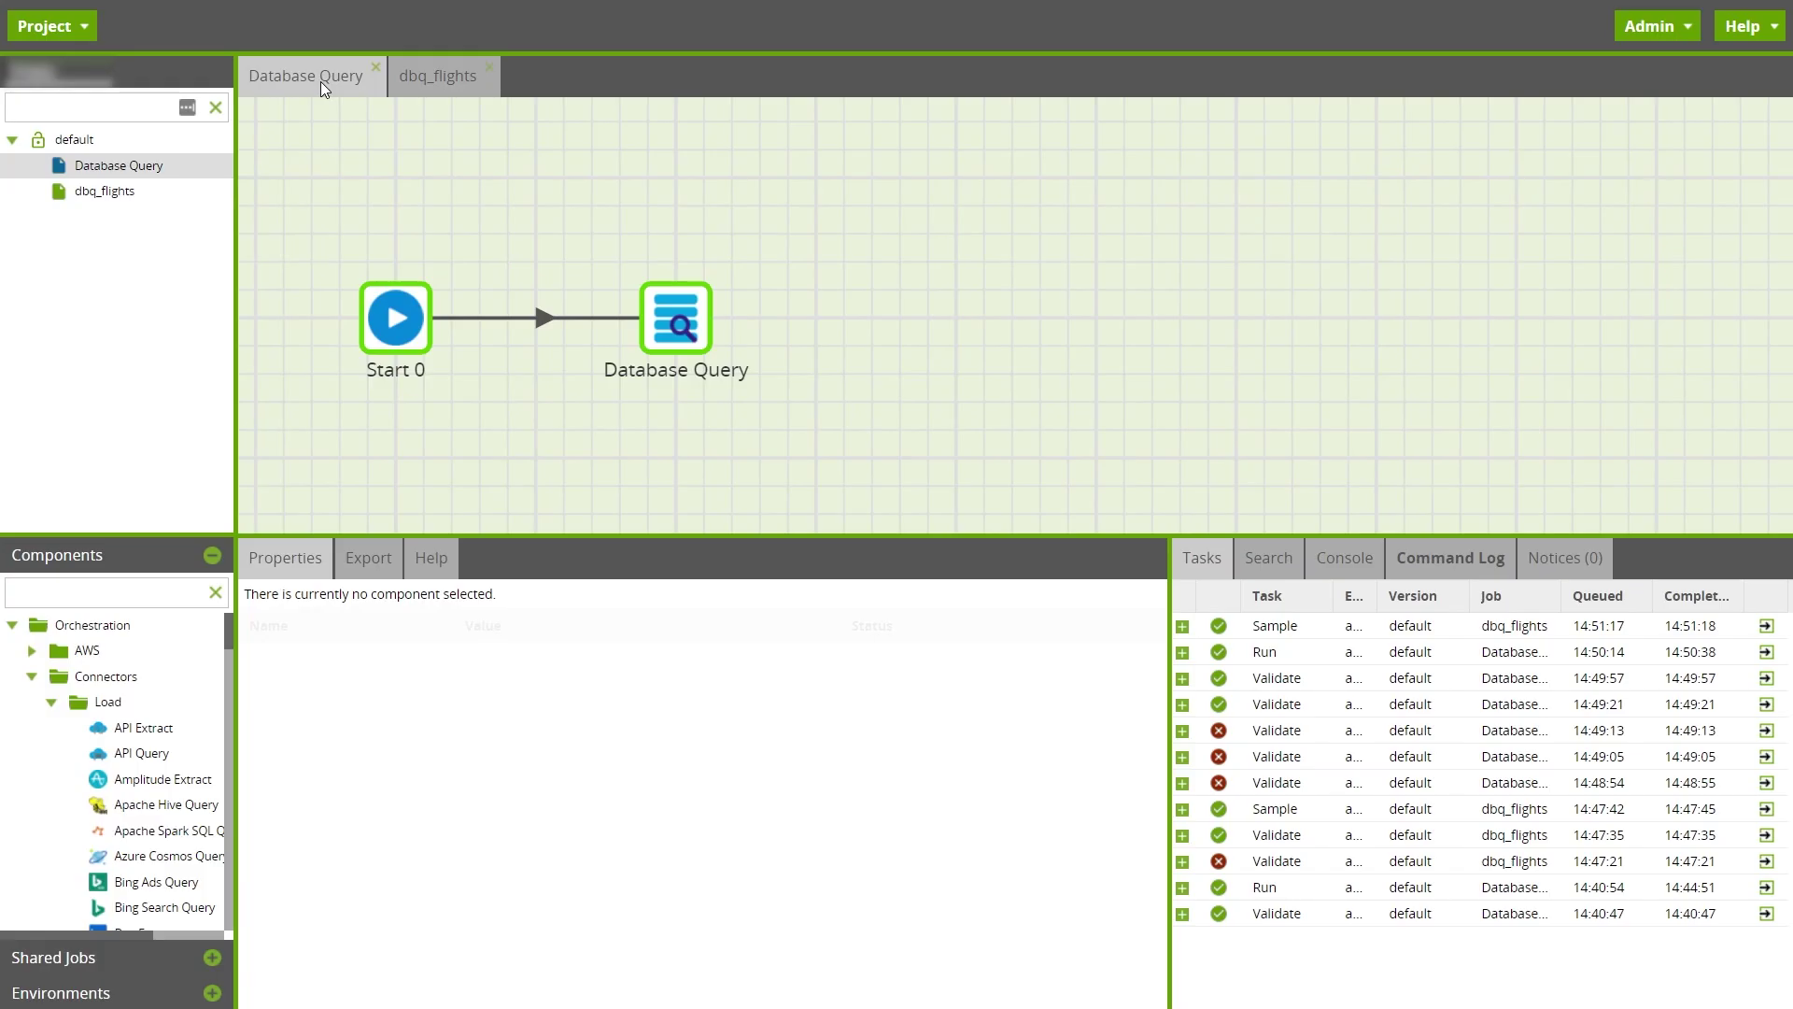